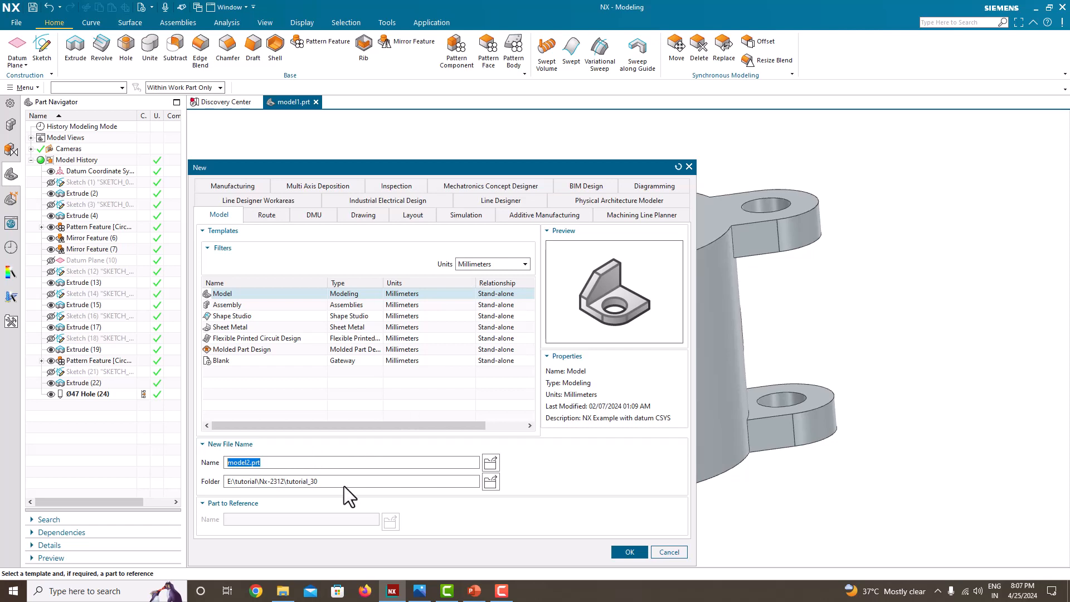
# Create the millimetre Model part model2.prt and arrange it beside the reference drawing Capture48.PNG, giving the drawing the narrower share of the screen.
pyautogui.click(627, 550)
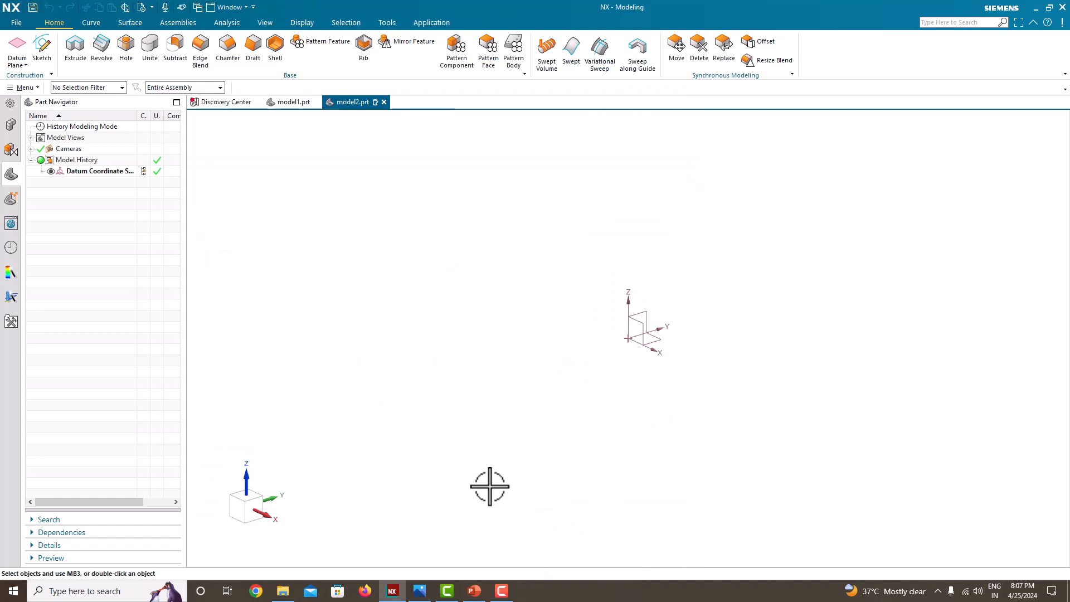
pyautogui.press('super+Right')
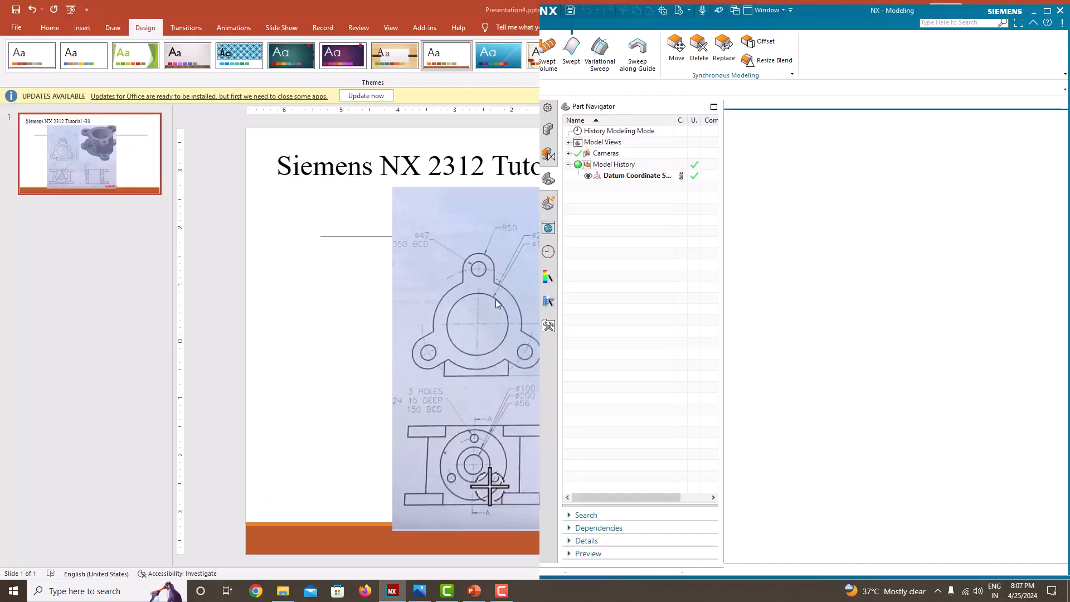
pyautogui.click(398, 489)
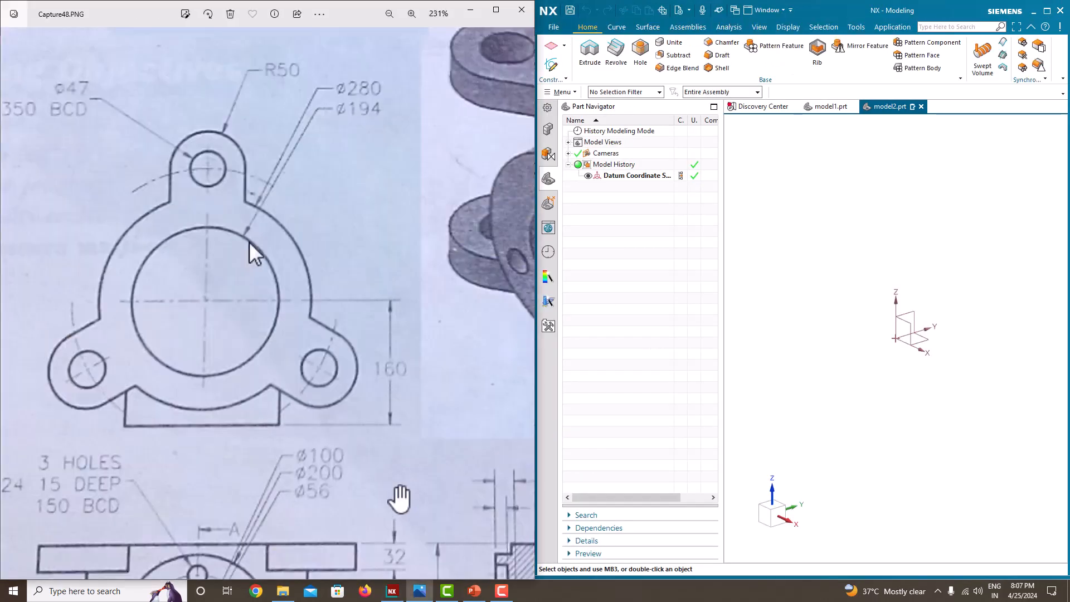
pyautogui.moveTo(537, 349); pyautogui.dragTo(278, 343)
pyautogui.moveTo(536, 352); pyautogui.dragTo(285, 300)
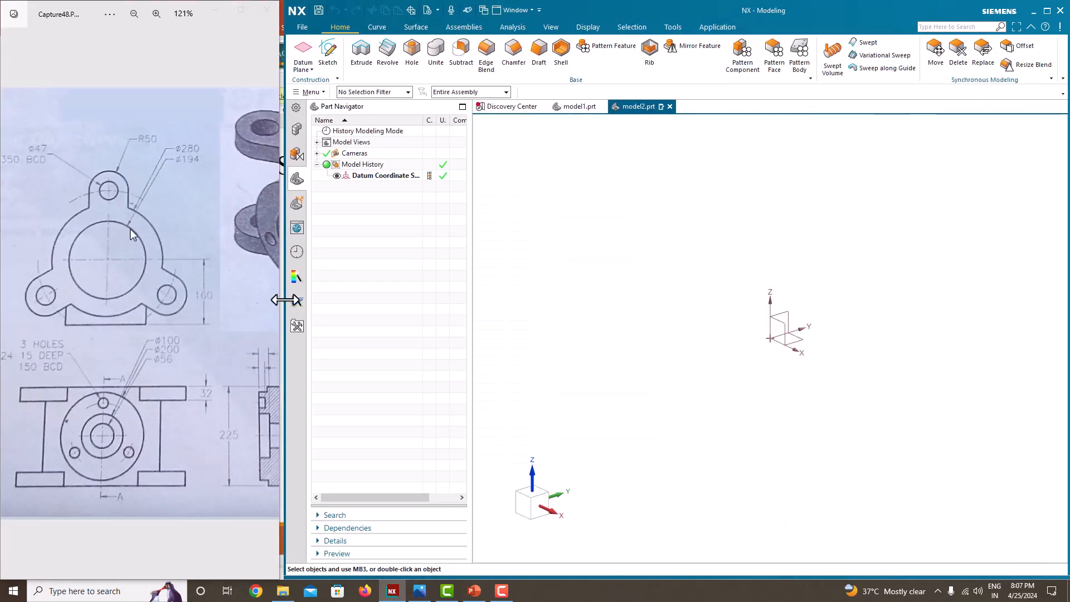
# Examine the reference drawing's plan, front and section views for the main body's diameters and height.
pyautogui.scroll(-5, 240, 312)
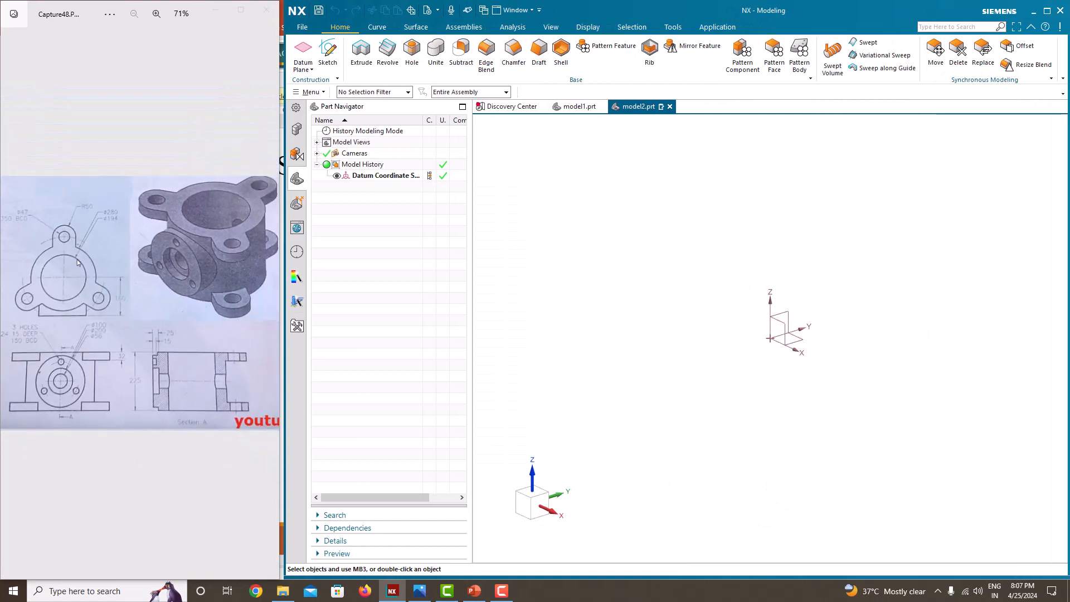
pyautogui.scroll(2, 67, 393)
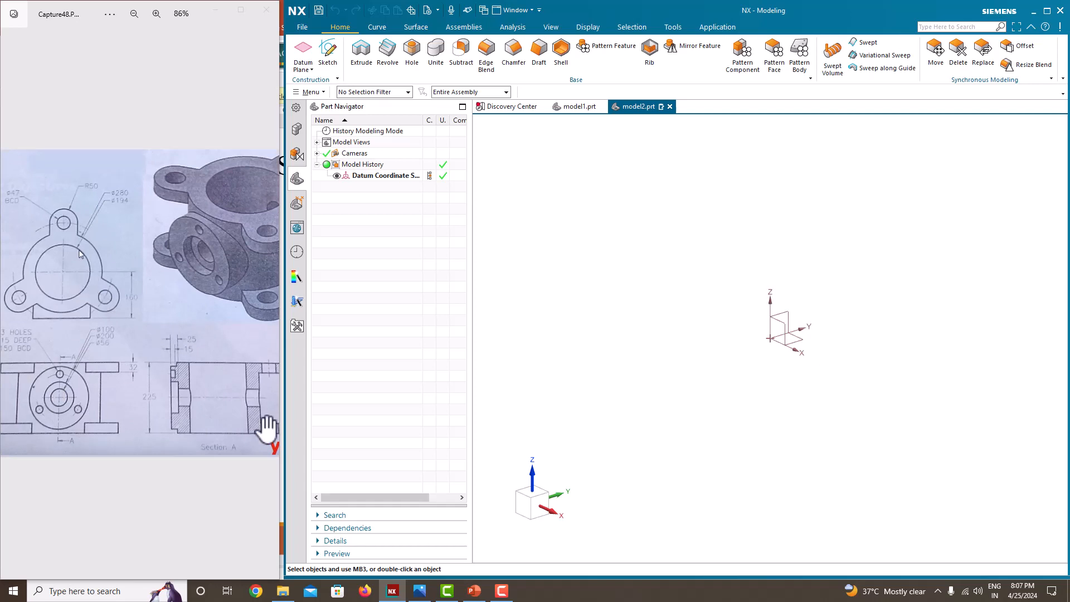
pyautogui.scroll(2, 86, 370)
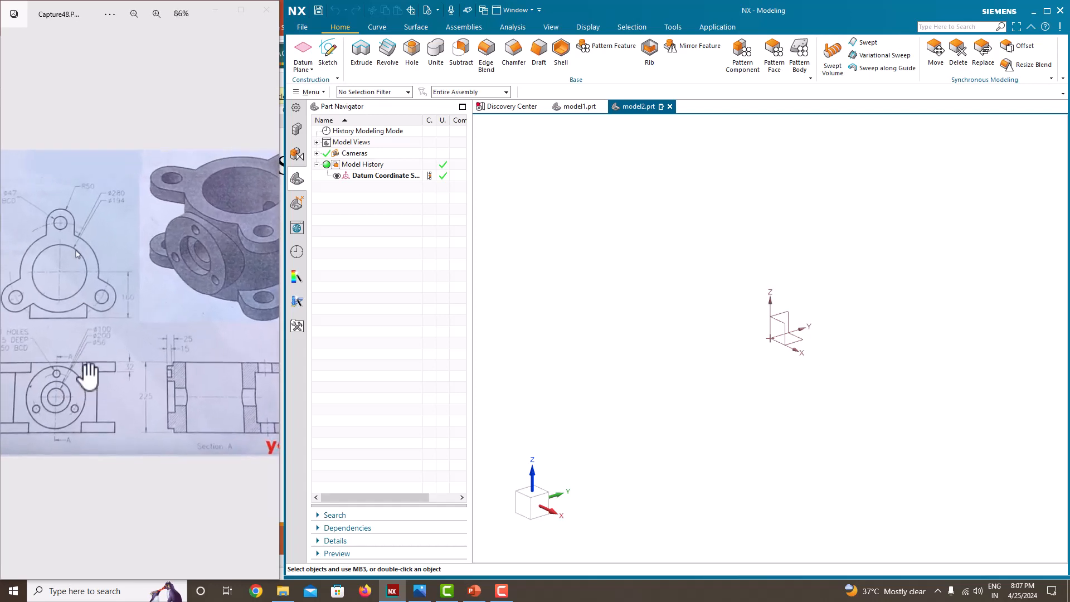
pyautogui.moveTo(83, 293); pyautogui.dragTo(148, 298)
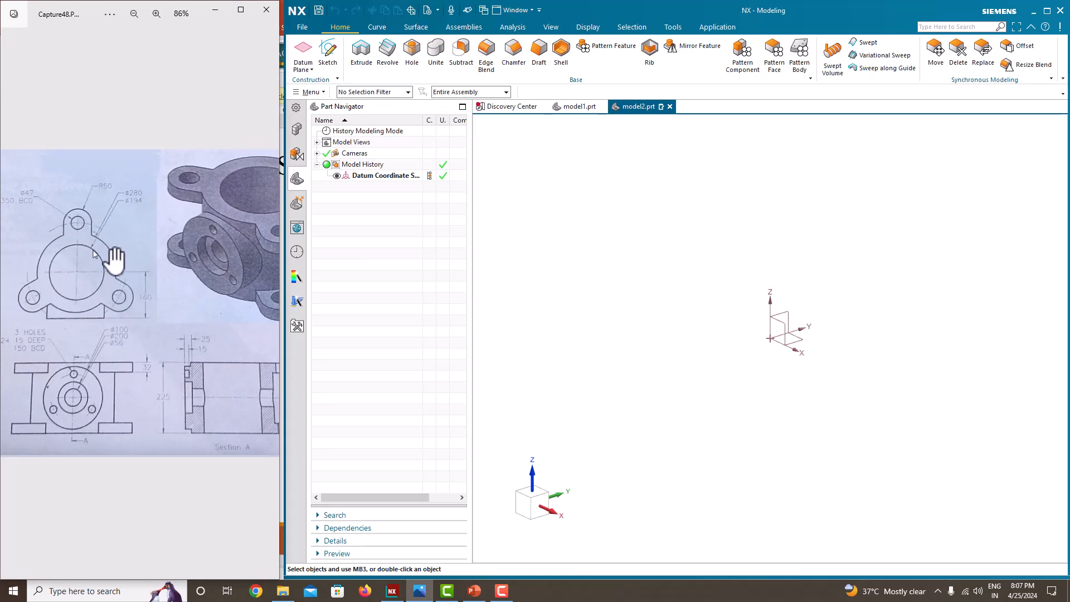
pyautogui.scroll(5, 108, 263)
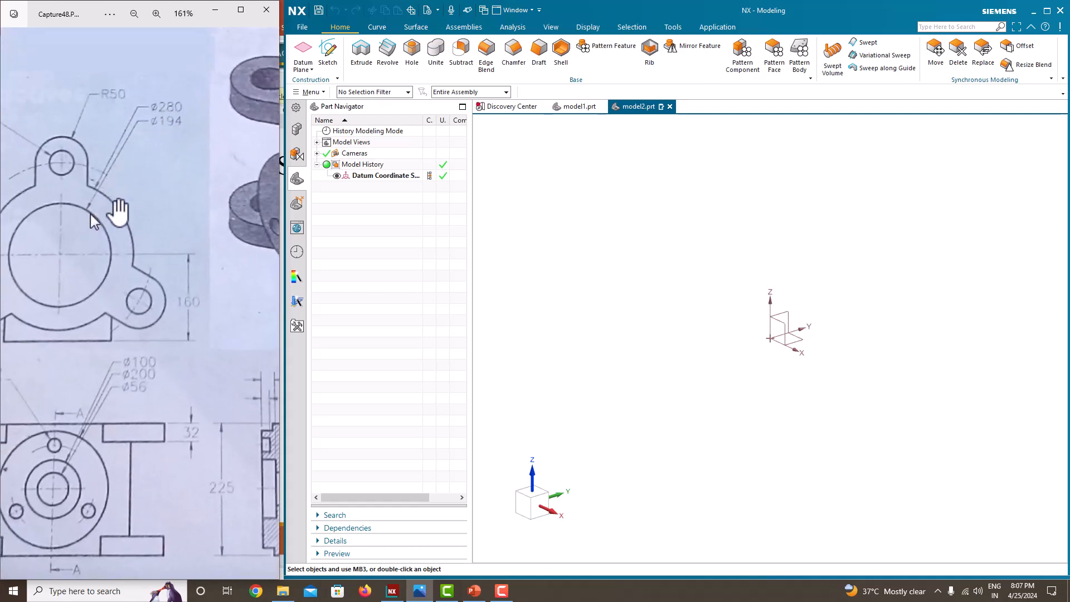
pyautogui.scroll(-5, 95, 240)
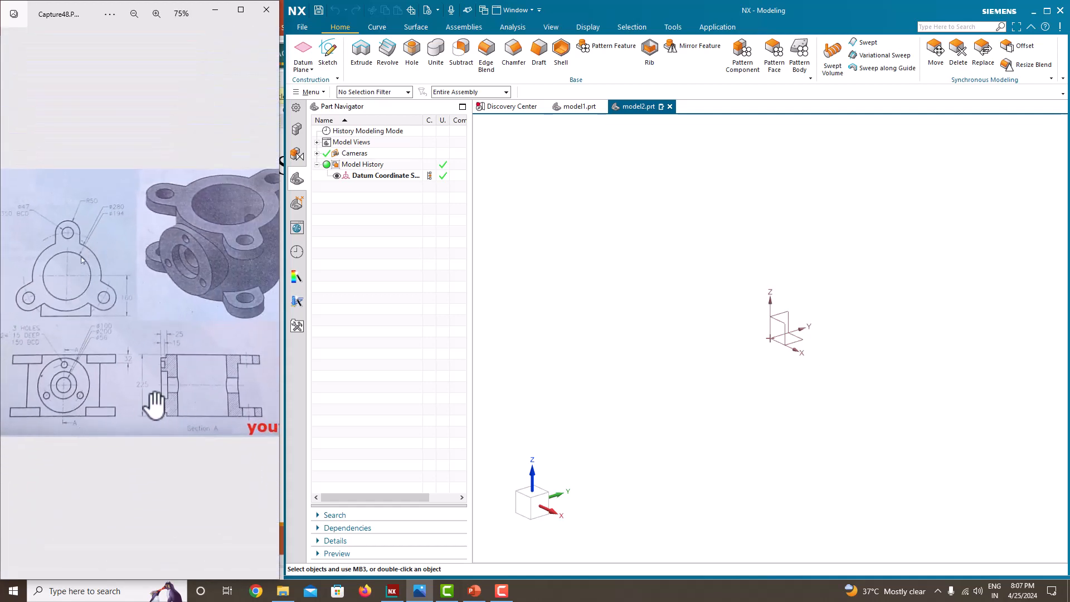
pyautogui.scroll(3, 146, 404)
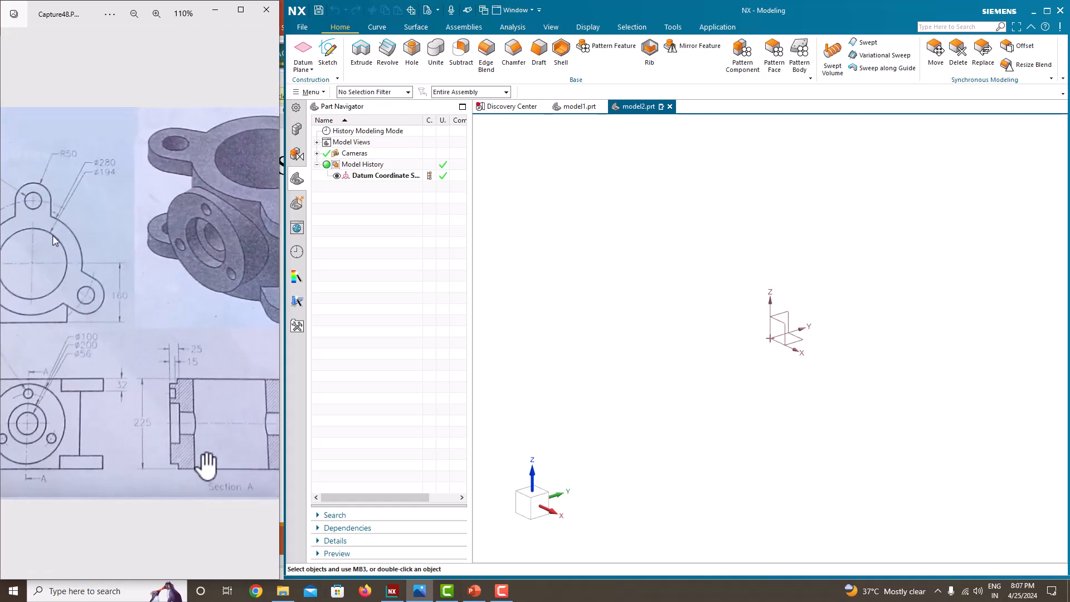
# Start a sketch on the Top plane and draw a circle about 347 mm in diameter centred on the origin.
pyautogui.click(337, 58)
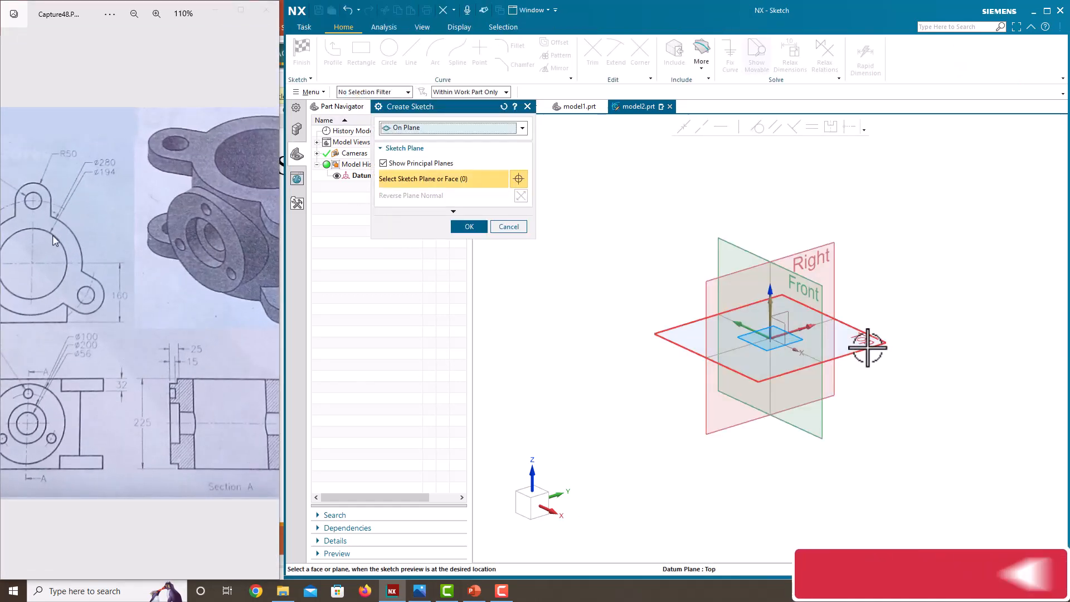
pyautogui.click(867, 342)
pyautogui.click(470, 227)
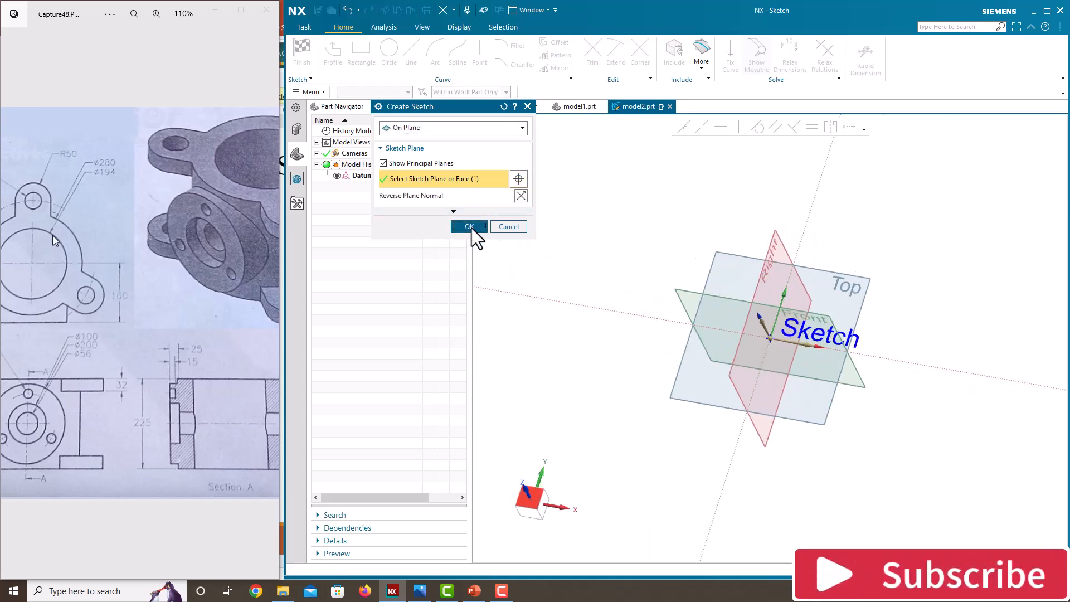
pyautogui.click(393, 51)
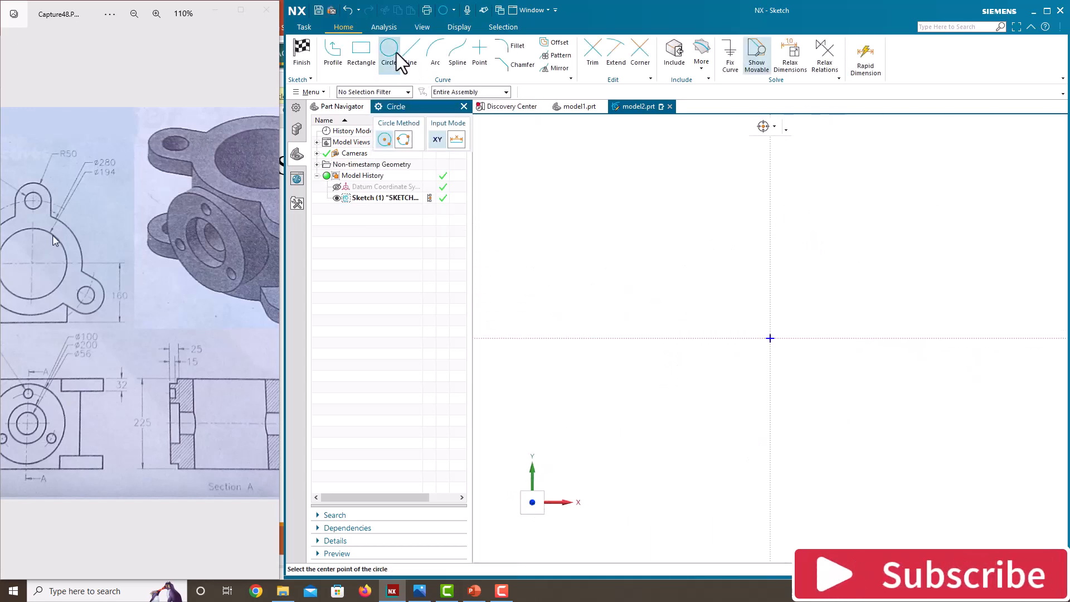
pyautogui.click(770, 339)
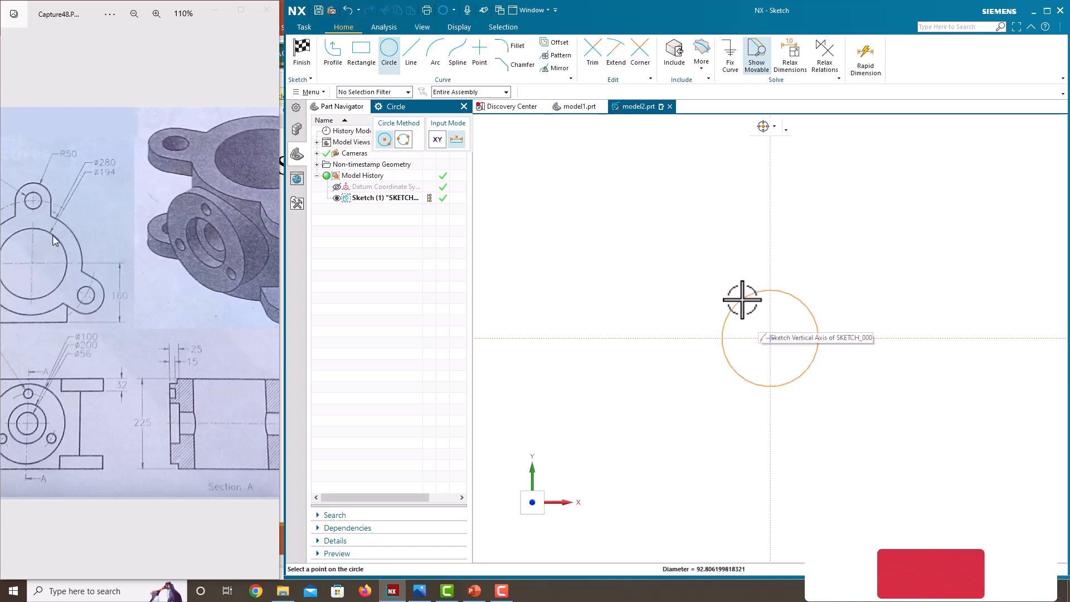
pyautogui.click(655, 246)
pyautogui.press('Escape')
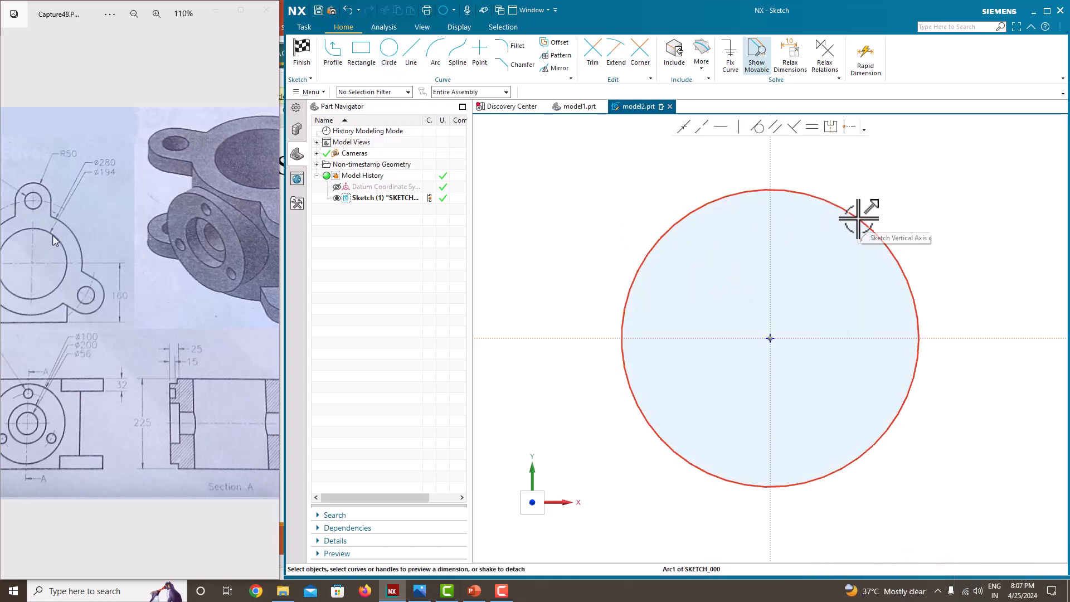
# Set the circle's diameter to 280 mm with the entire sketch scaled, and finish the sketch.
pyautogui.click(858, 218)
pyautogui.click(858, 219)
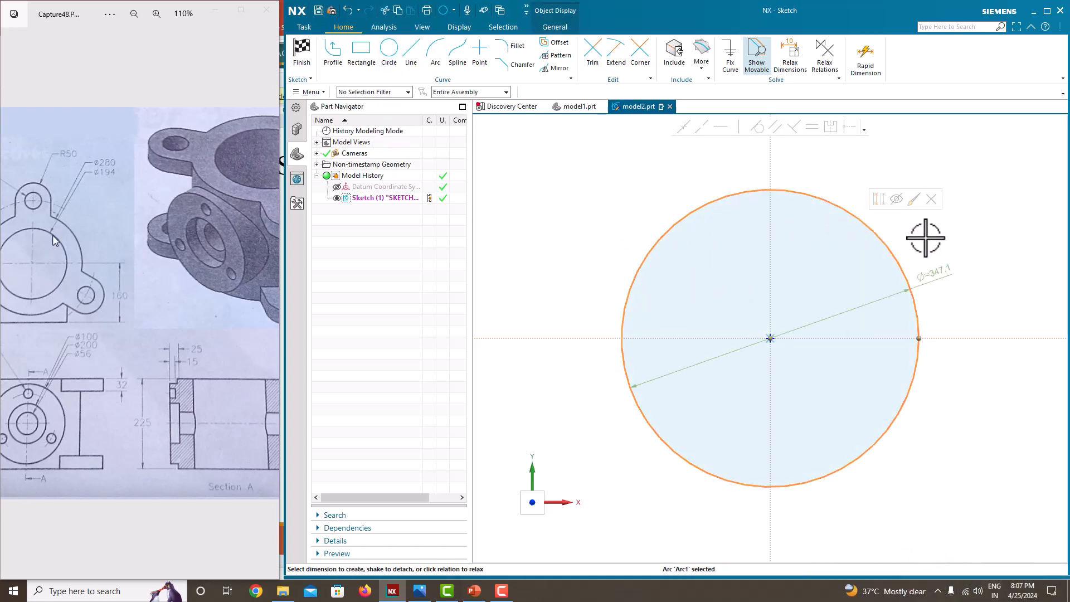
pyautogui.scroll(-3, 124, 310)
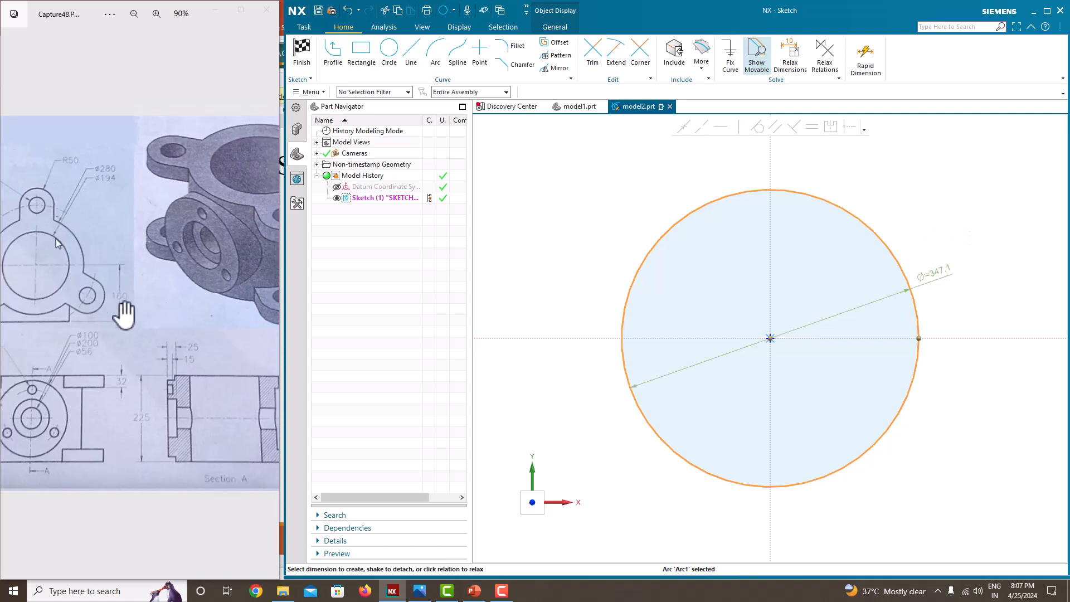
pyautogui.scroll(5, 69, 255)
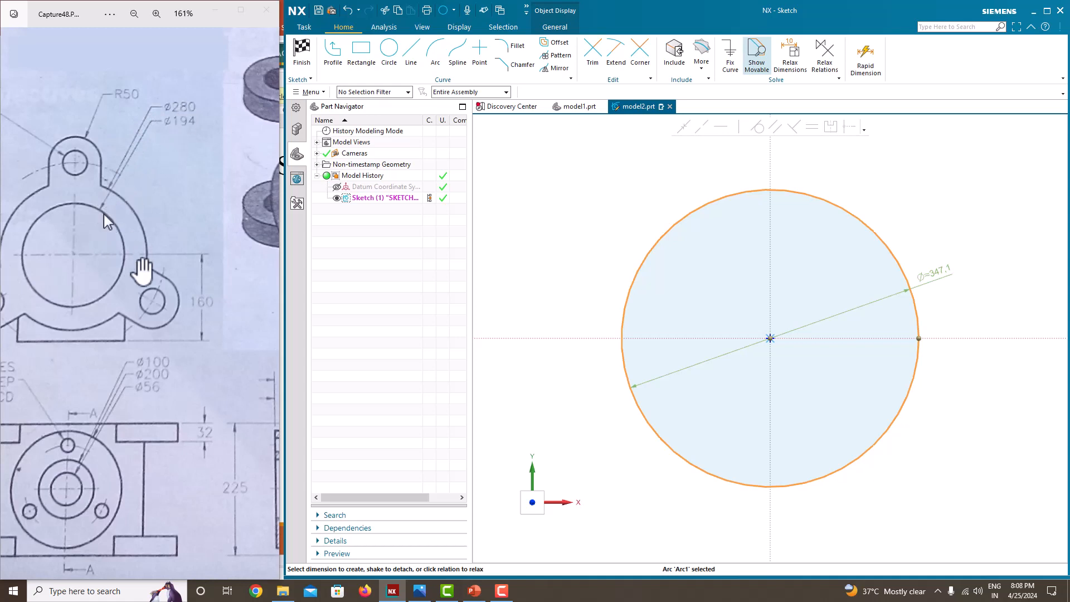
pyautogui.scroll(-3, 139, 312)
pyautogui.scroll(1, 189, 446)
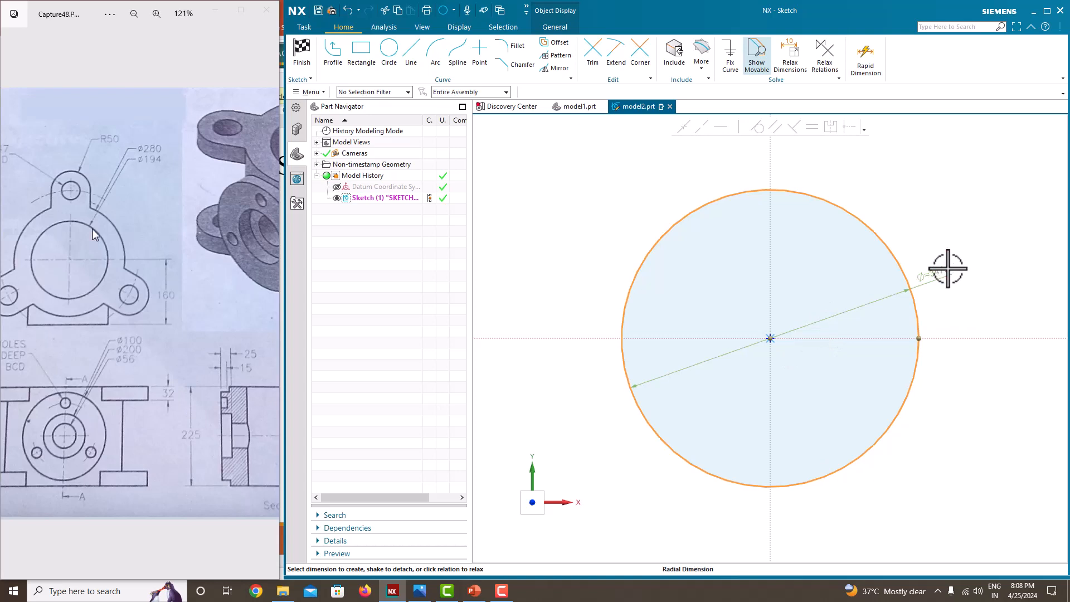
pyautogui.click(947, 269)
pyautogui.press('Return')
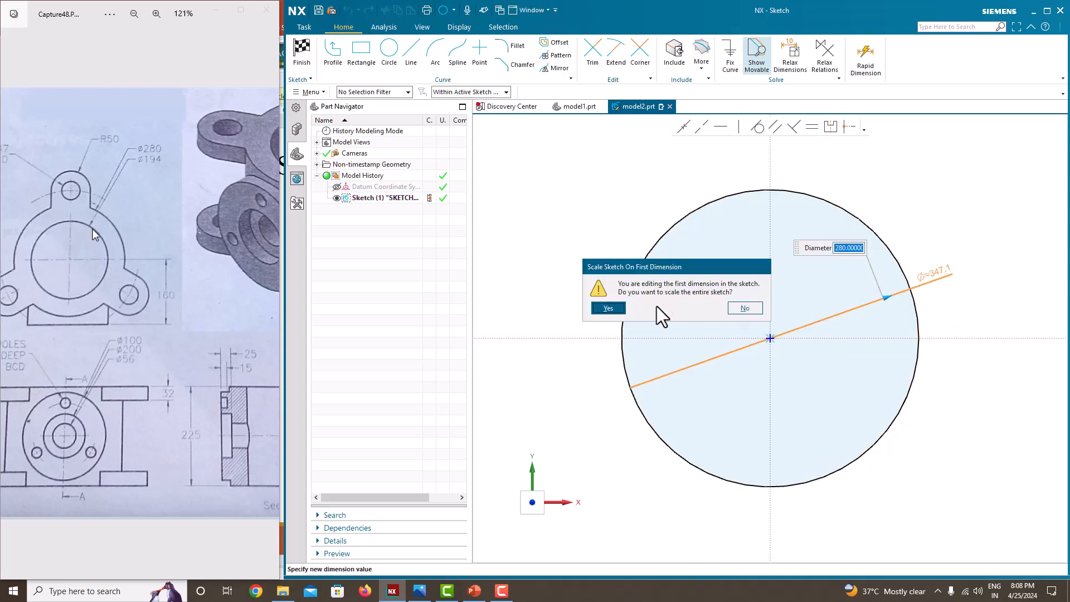
pyautogui.click(608, 308)
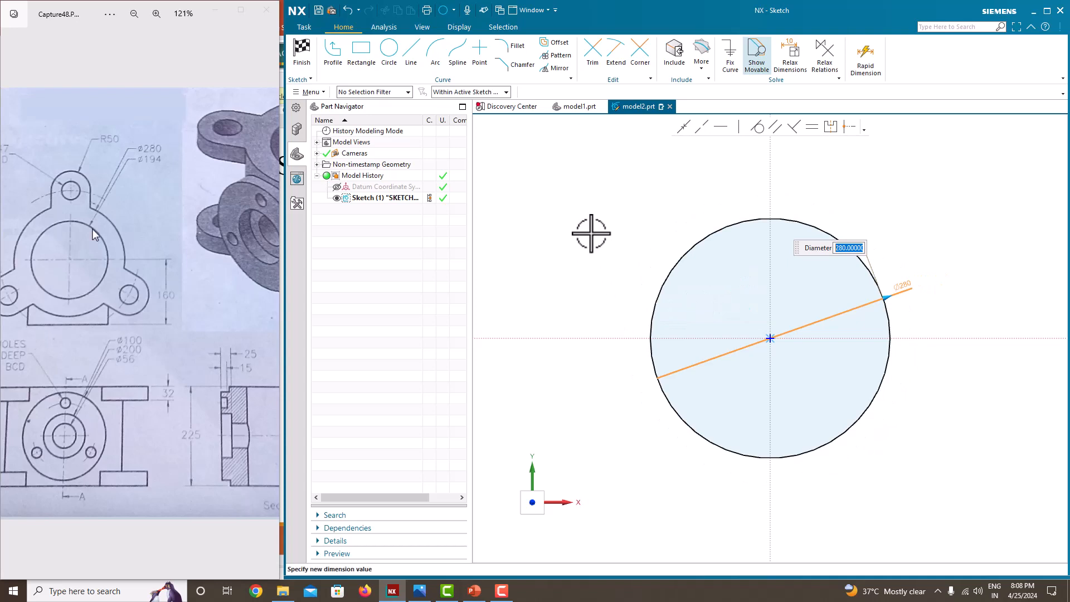
pyautogui.press('Escape')
pyautogui.rightClick(597, 210)
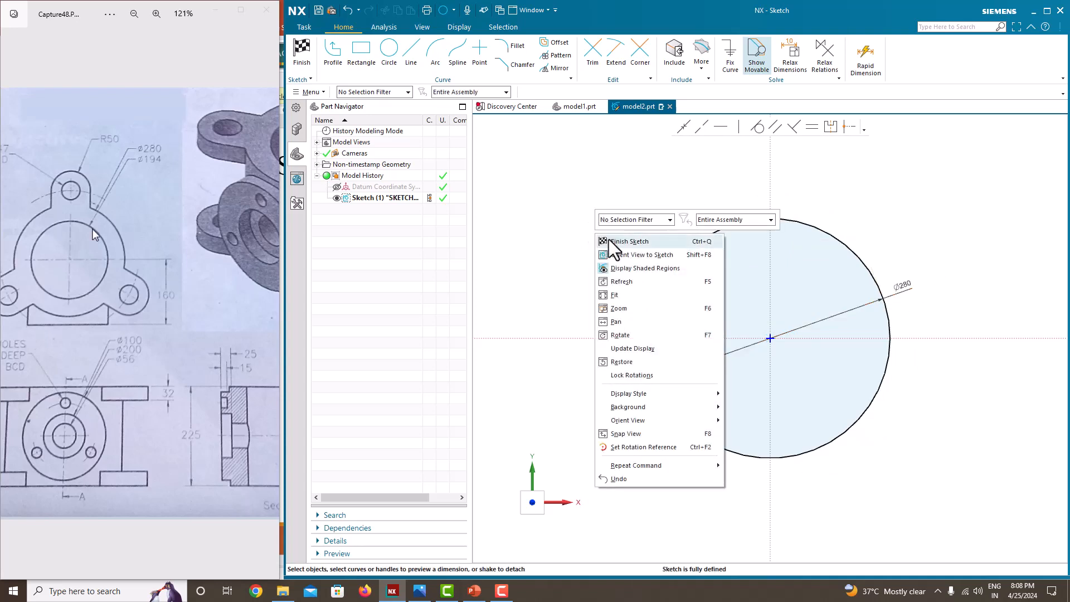
pyautogui.click(610, 213)
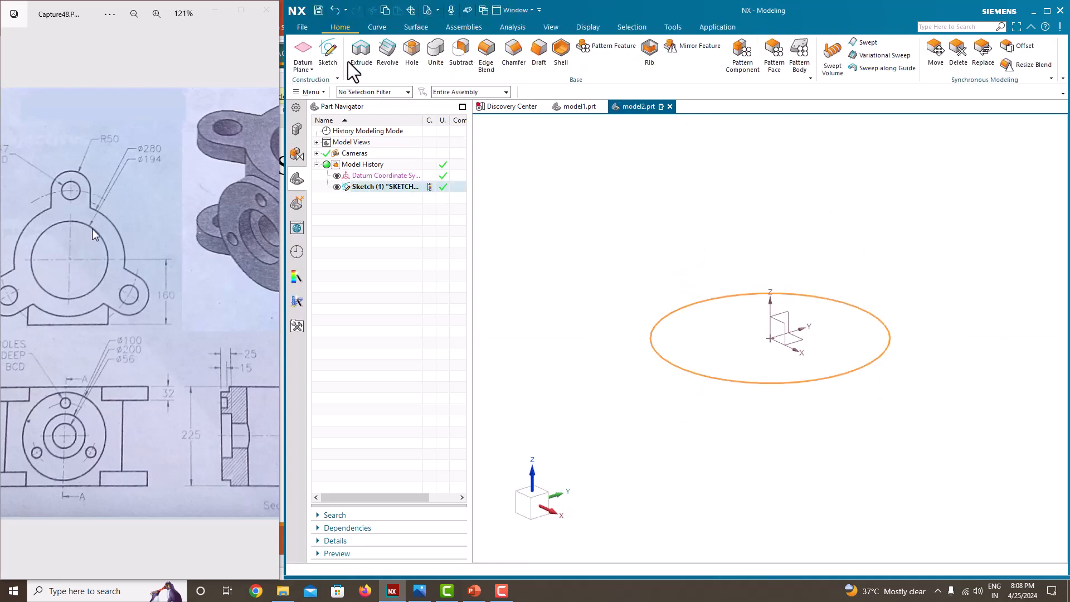
# Extrude the circle as a solid with a Symmetric Value width of 225 mm, and hide its sketch.
pyautogui.click(360, 53)
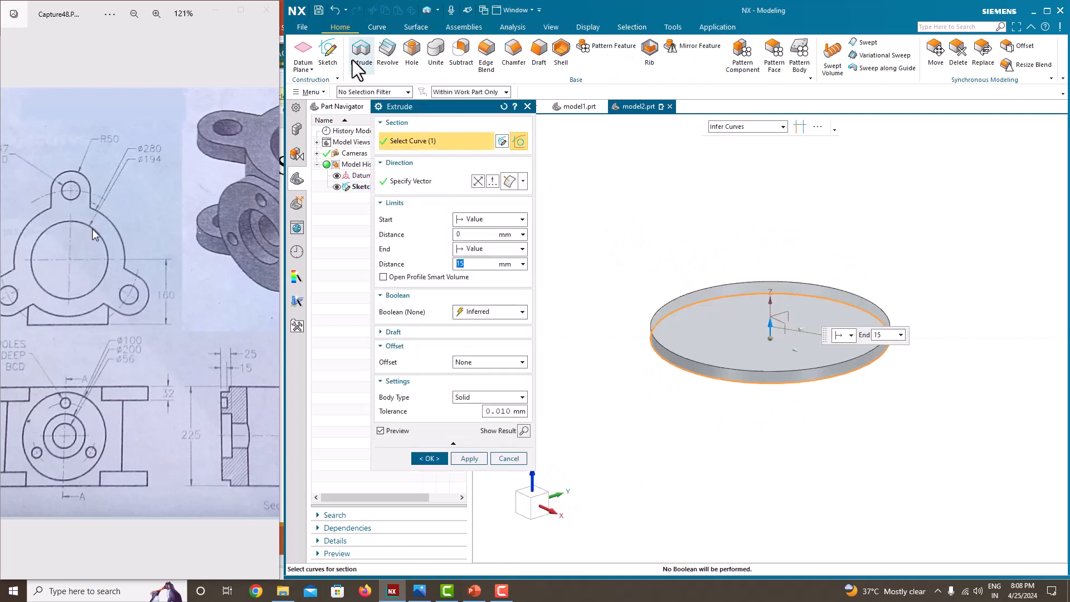
pyautogui.click(480, 249)
pyautogui.click(490, 284)
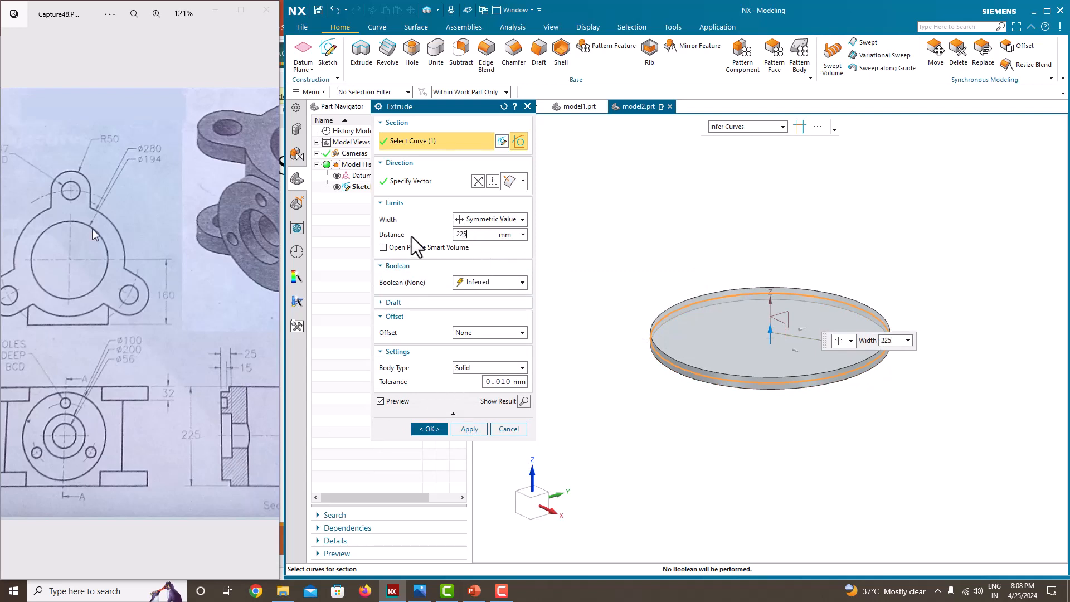
pyautogui.write('225')
pyautogui.press('Return')
pyautogui.click(435, 430)
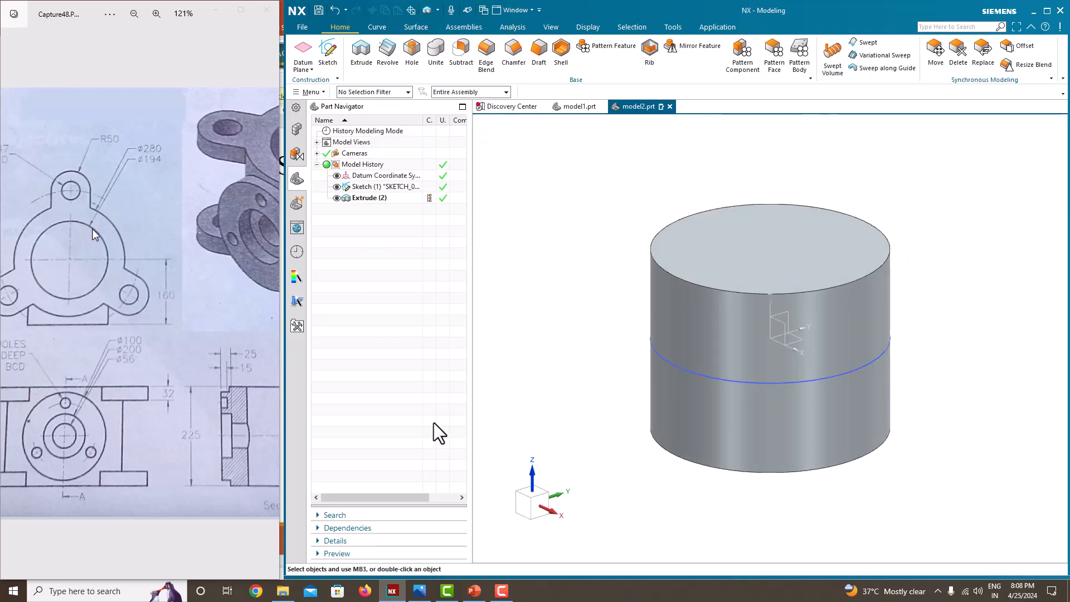
pyautogui.click(337, 186)
# Start a new sketch on the cylinder's top face for the lug profile shown in the reference drawing.
pyautogui.moveTo(630, 265); pyautogui.dragTo(590, 299, button='middle')
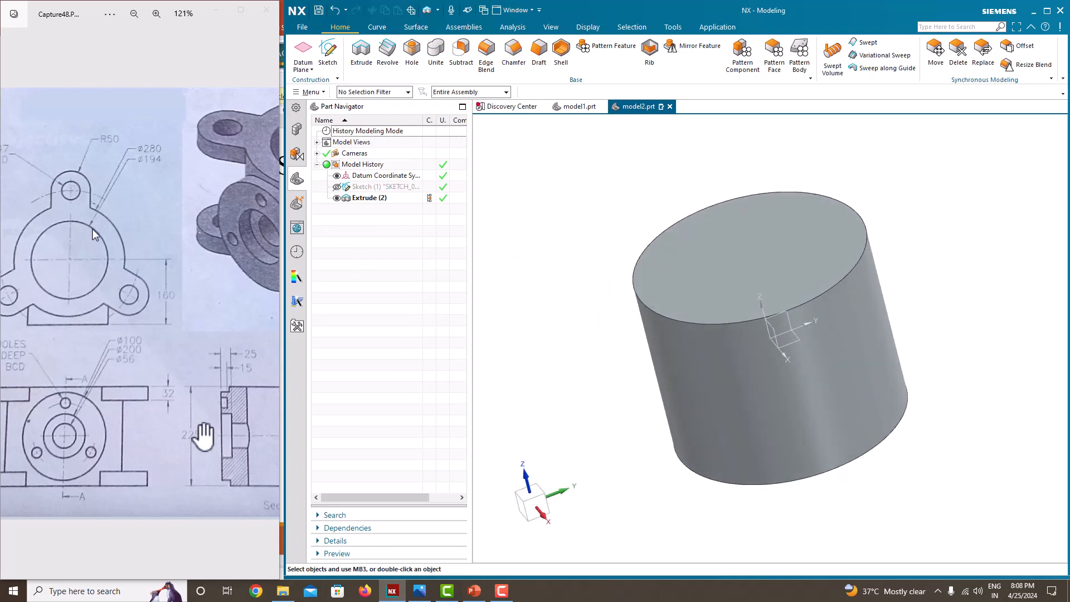
pyautogui.moveTo(88, 263); pyautogui.dragTo(124, 262)
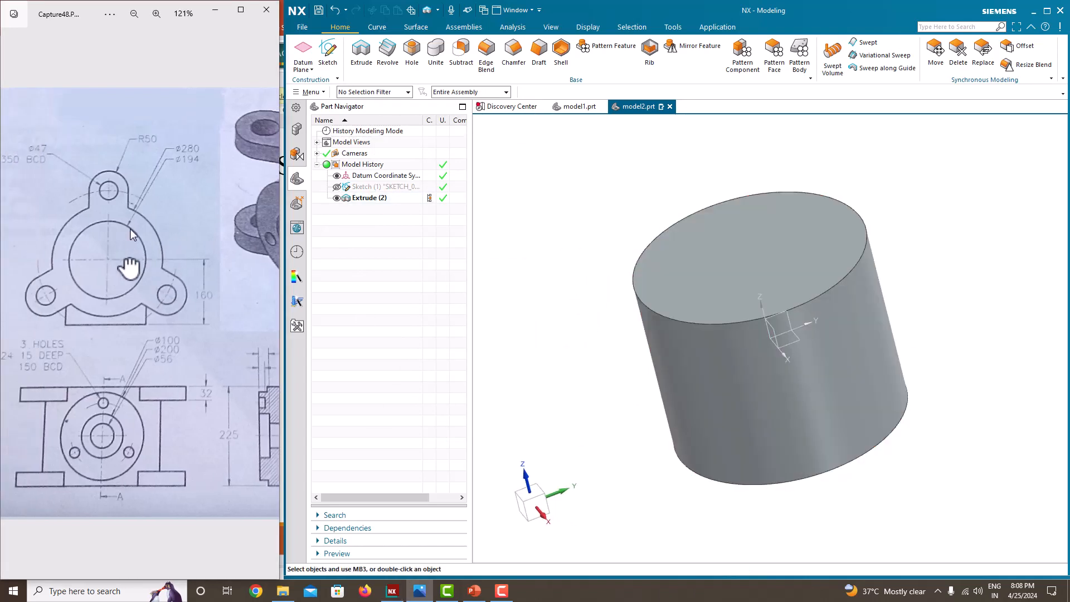
pyautogui.scroll(2, 129, 230)
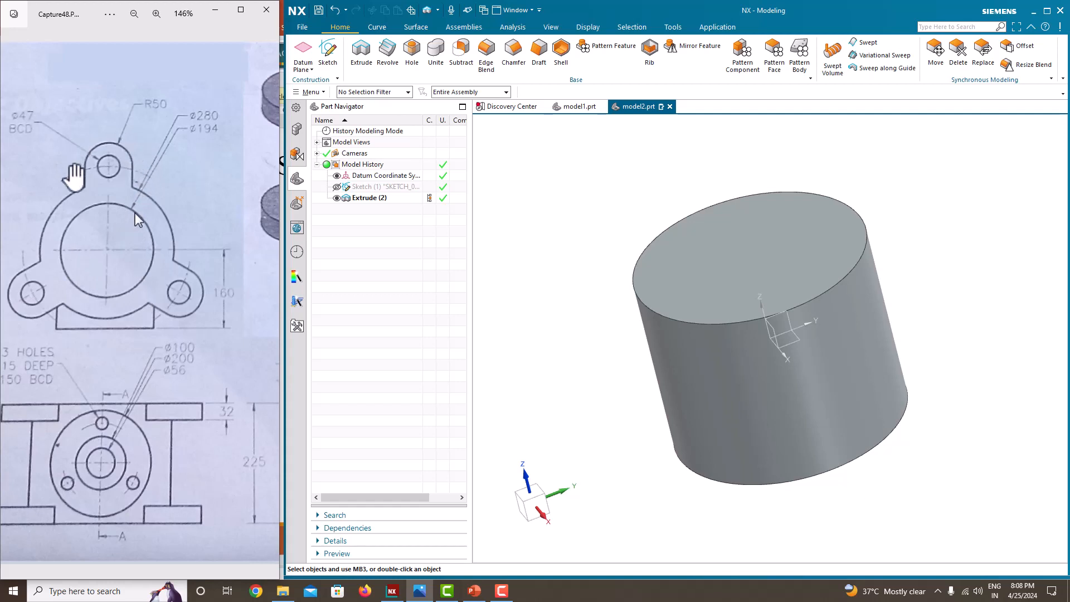
pyautogui.moveTo(697, 238); pyautogui.dragTo(717, 251, button='middle')
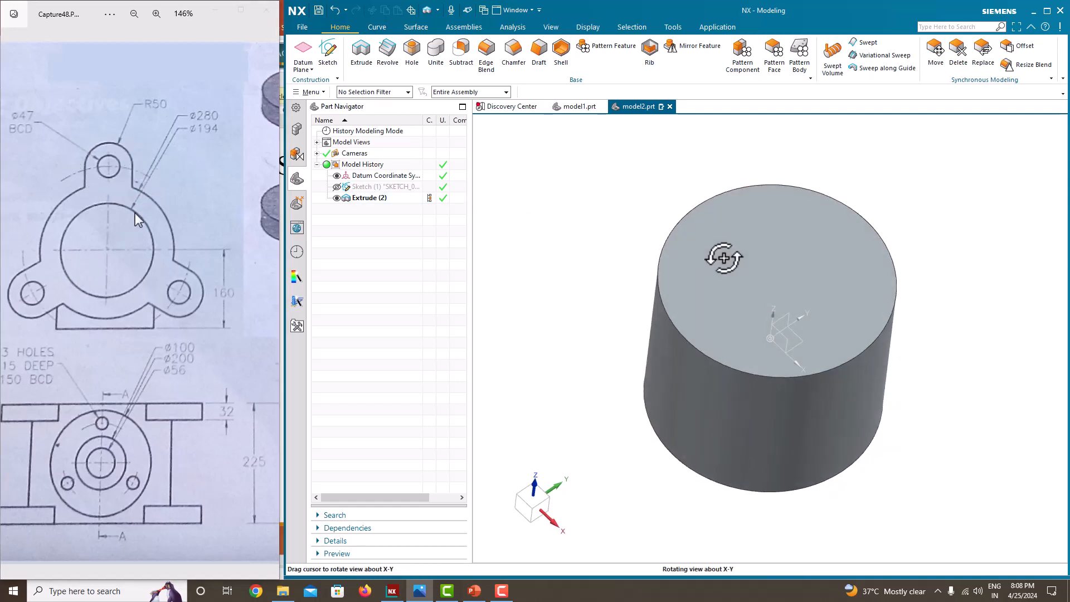
pyautogui.click(329, 61)
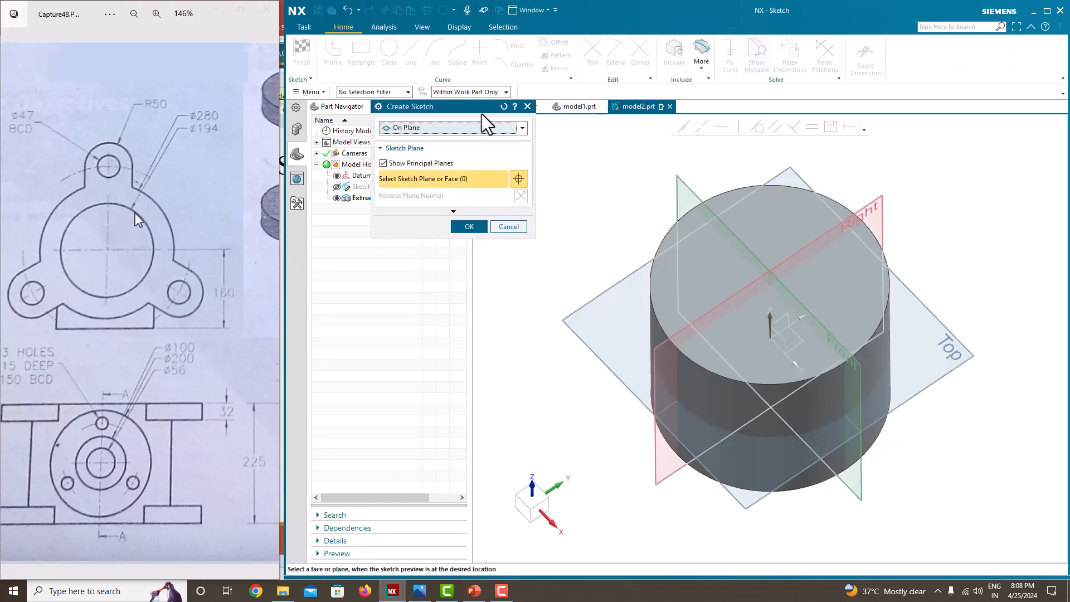
pyautogui.moveTo(769, 275); pyautogui.dragTo(854, 282, button='middle')
pyautogui.click(842, 267)
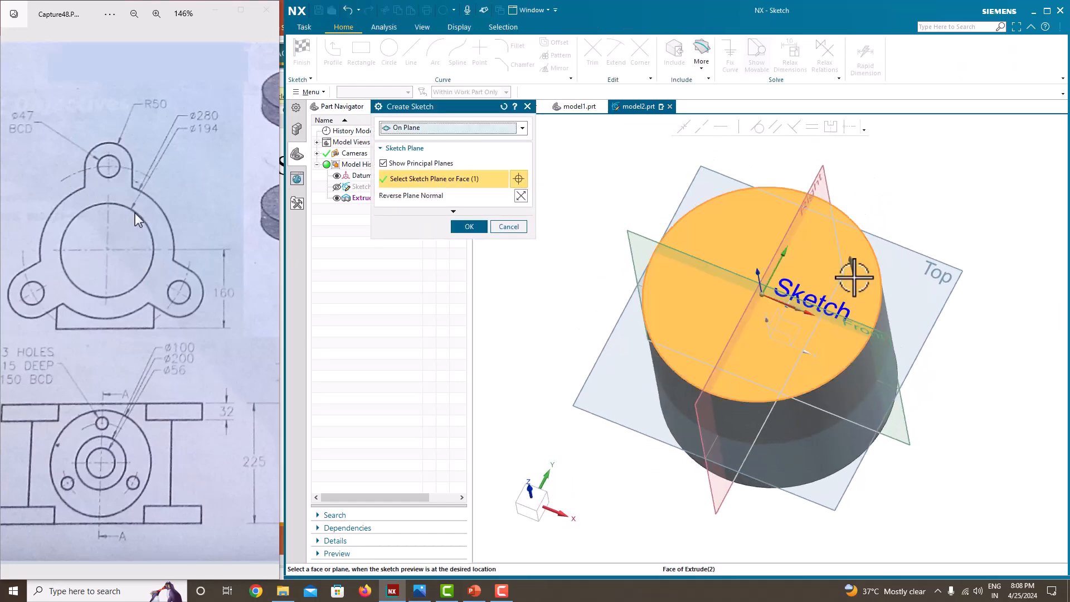
pyautogui.click(460, 228)
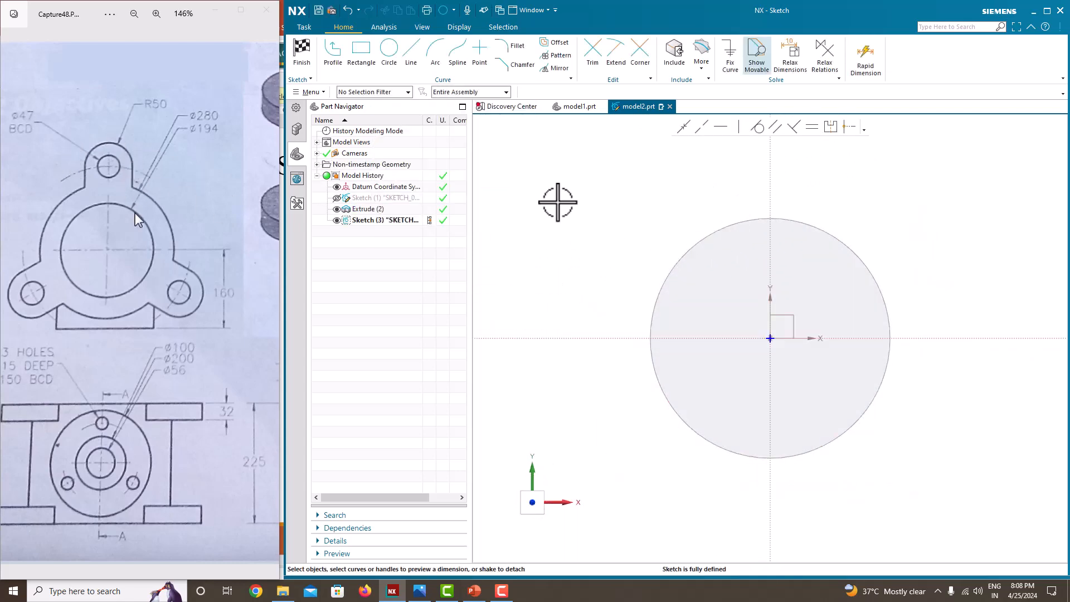
pyautogui.scroll(-3, 734, 201)
pyautogui.scroll(4, 753, 162)
pyautogui.scroll(2, 103, 168)
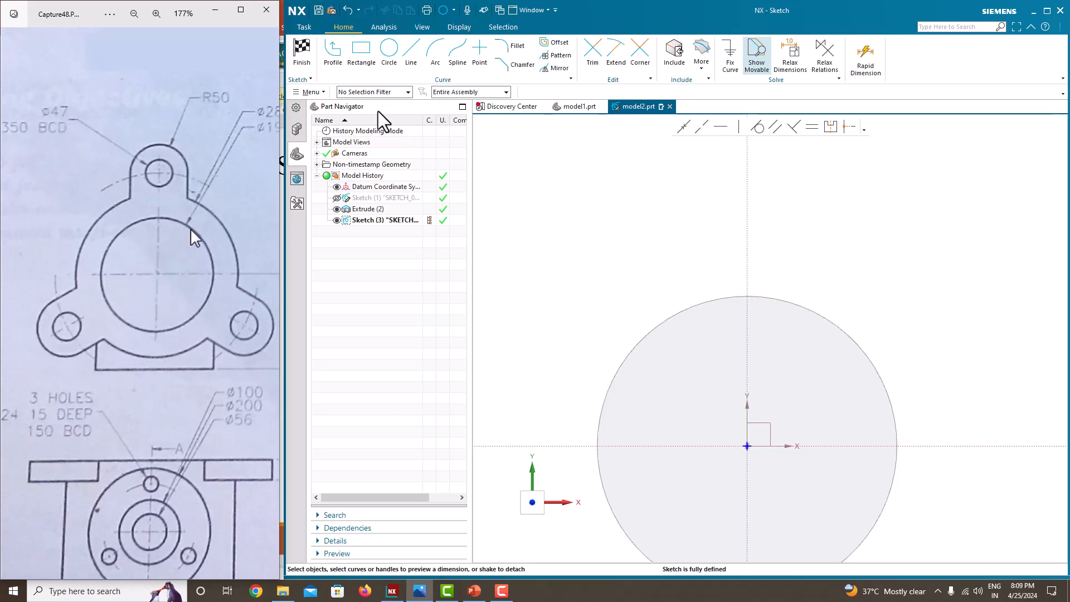
# Draw a circle centred on the origin and set its diameter to 350 mm.
pyautogui.click(389, 51)
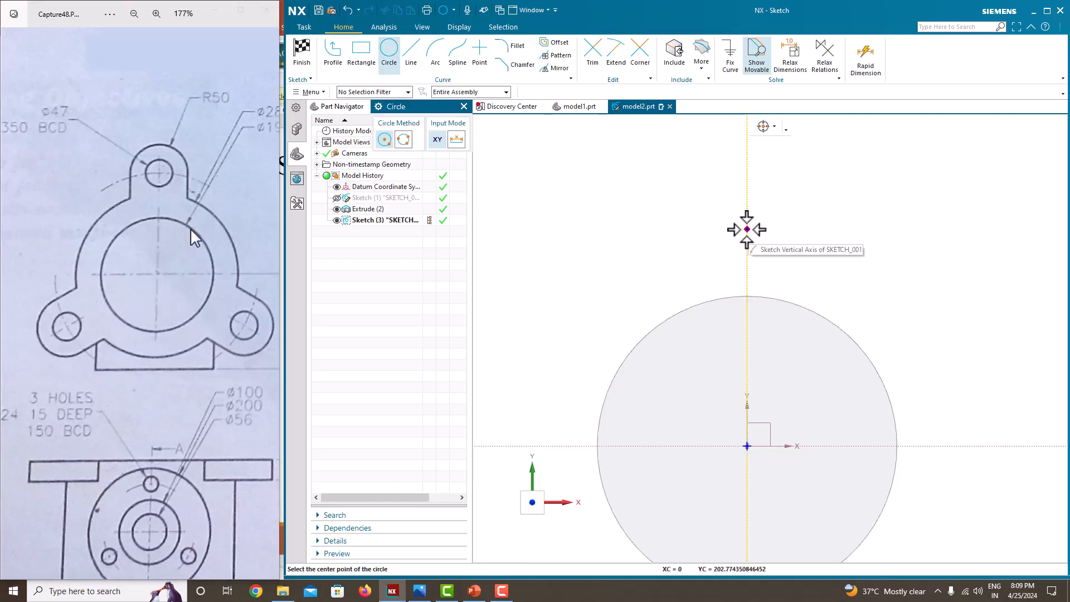
pyautogui.click(747, 446)
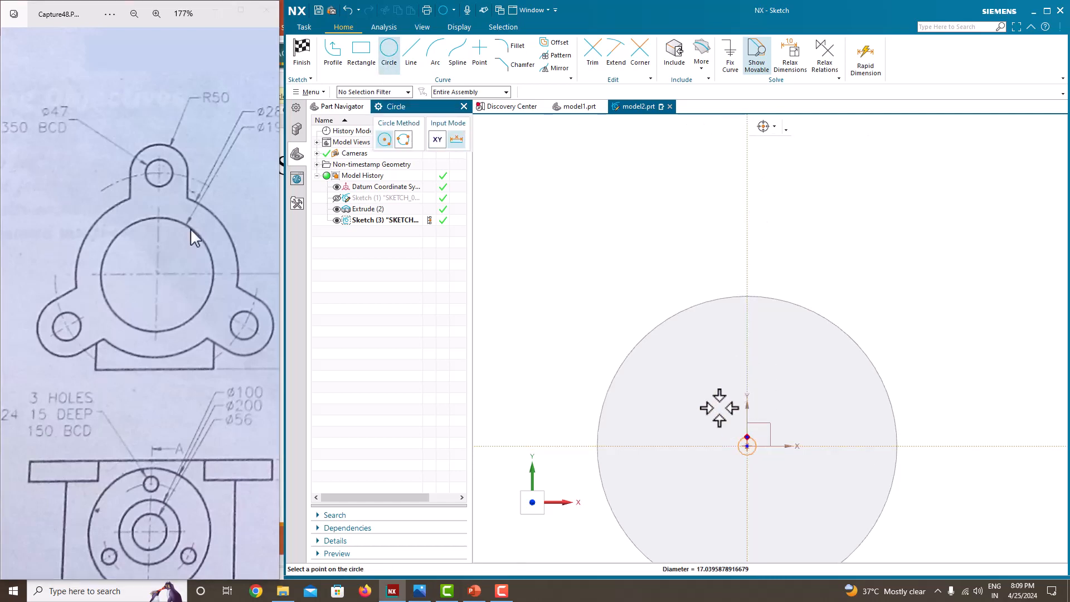
pyautogui.click(640, 263)
pyautogui.press('Escape')
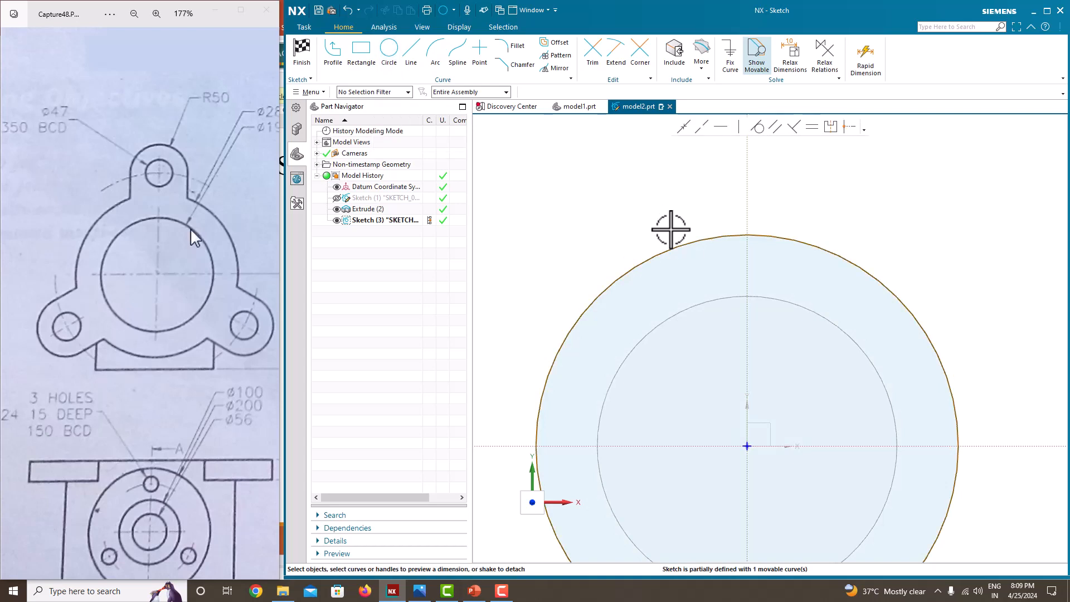
pyautogui.click(680, 246)
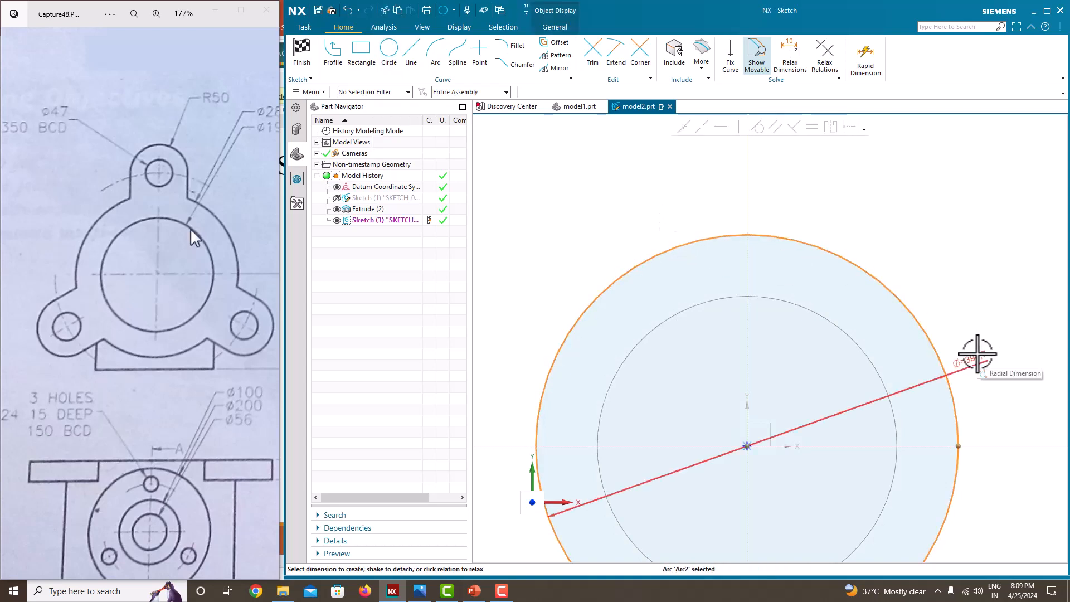
pyautogui.click(977, 354)
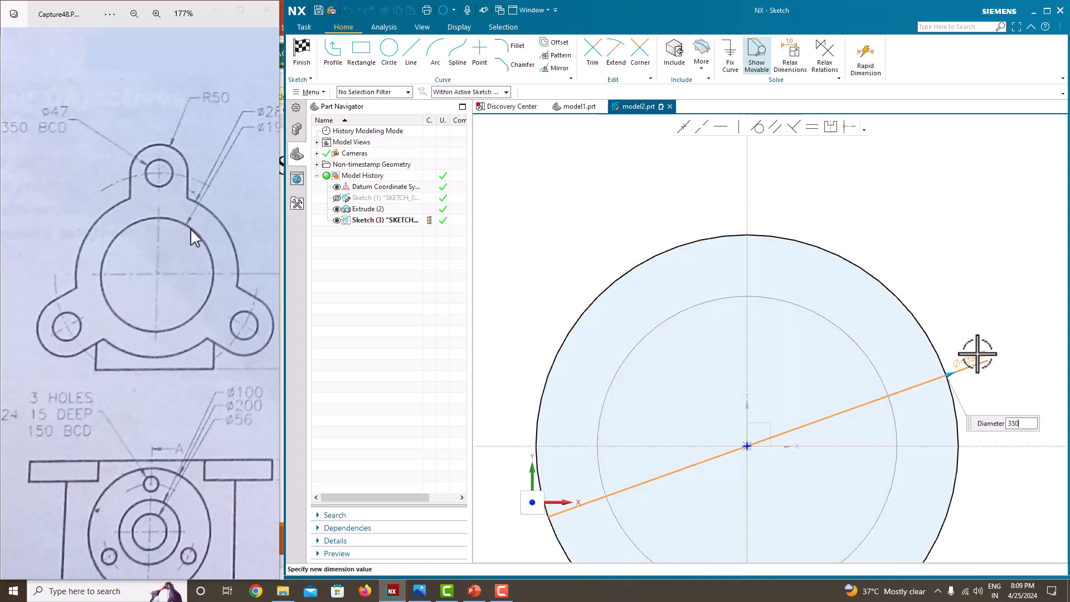
pyautogui.press('Return')
pyautogui.click(609, 307)
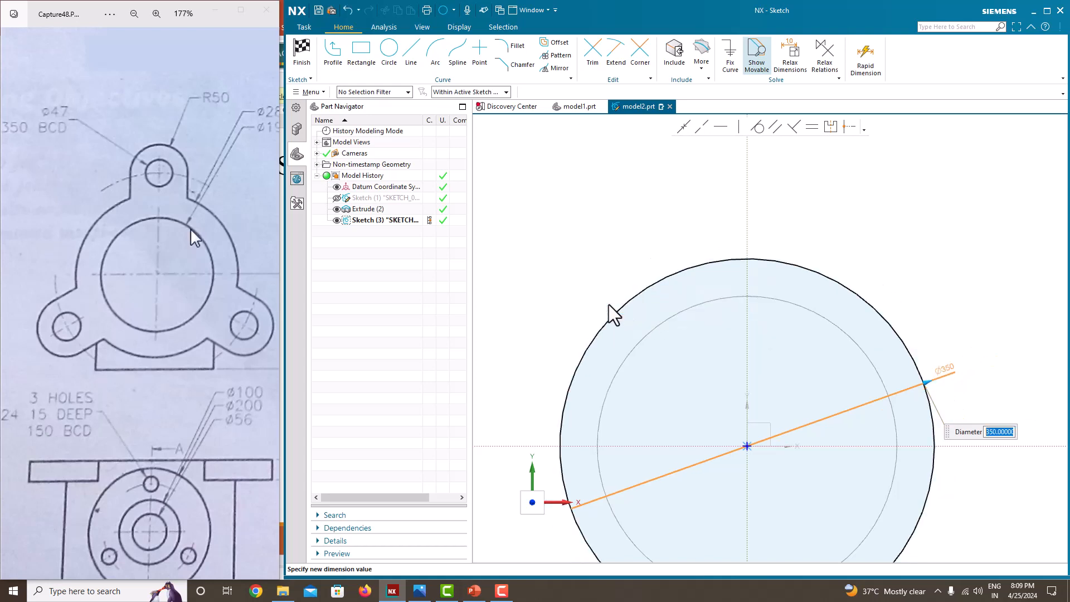
# Convert the 350 mm circle to a reference curve.
pyautogui.click(685, 269)
pyautogui.rightClick(685, 270)
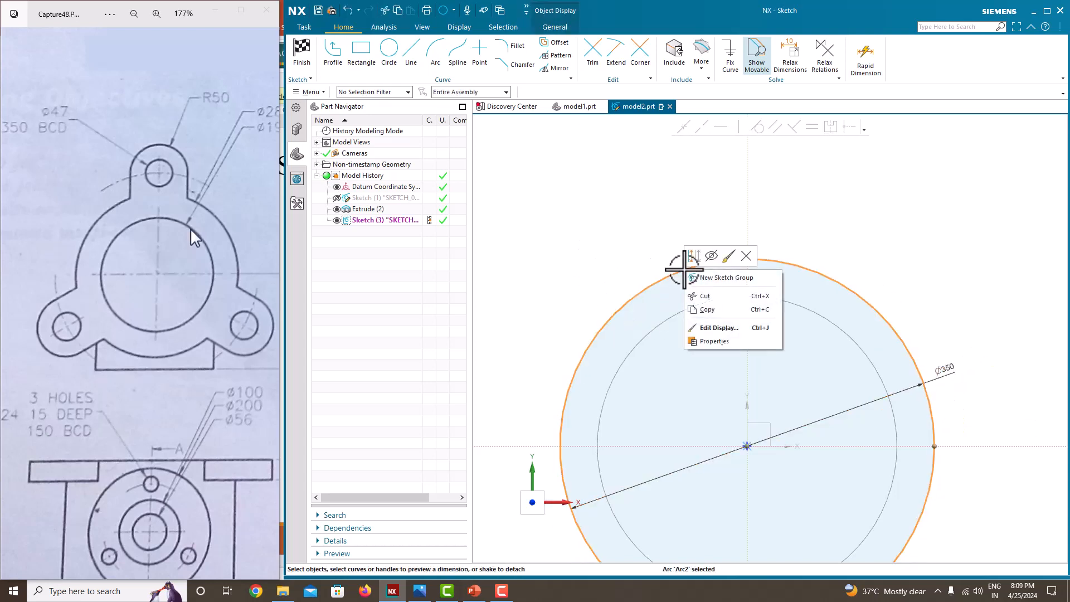
pyautogui.click(704, 251)
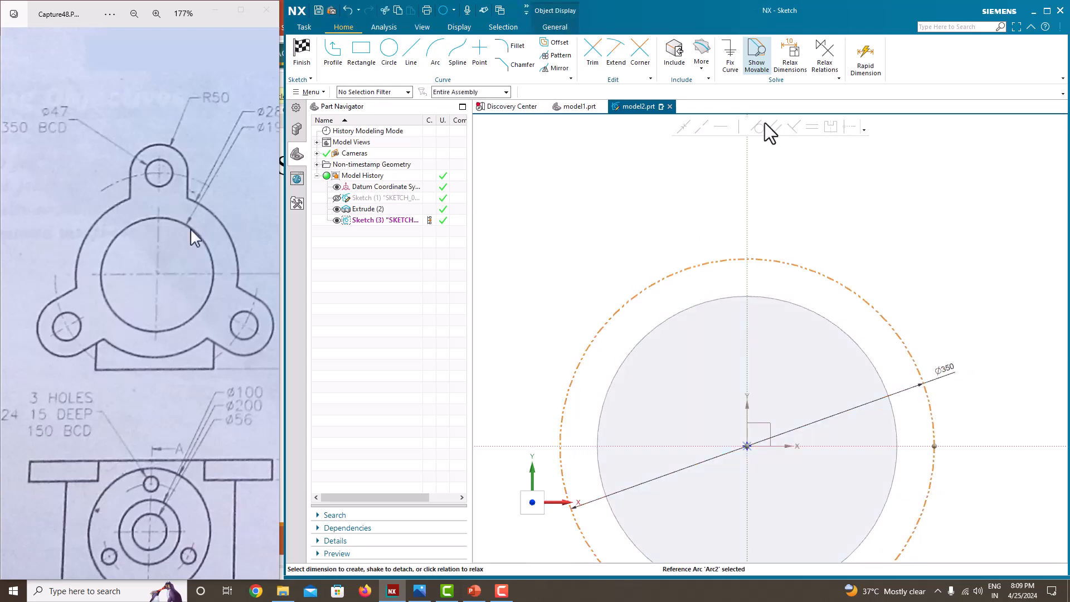
pyautogui.click(730, 55)
pyautogui.click(423, 175)
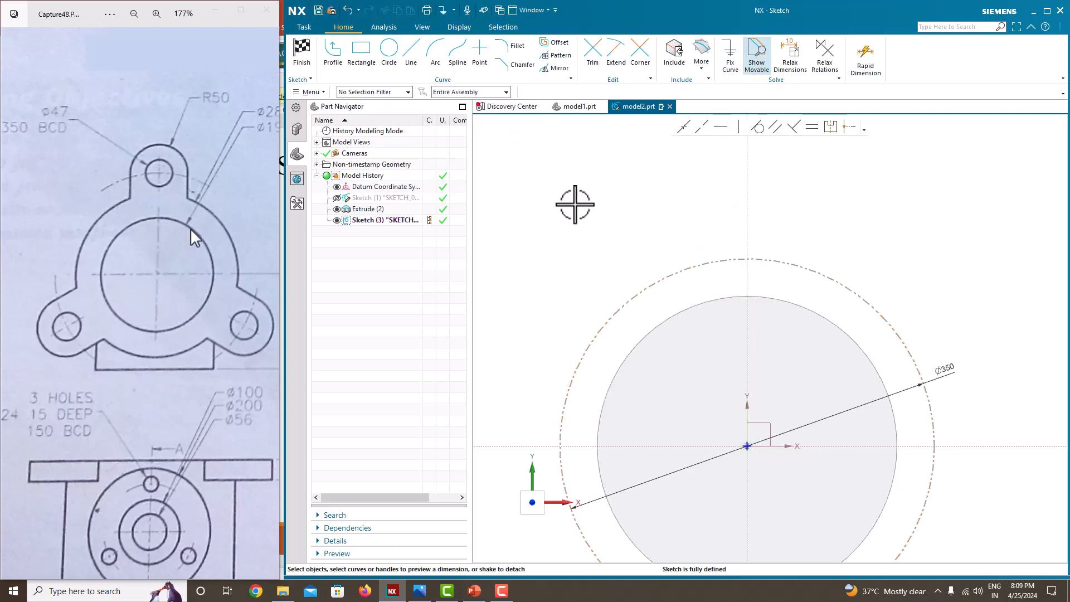
# Try to draw a lug circle centred where the 350 mm reference circle crosses the vertical axis, and undo the resulting circle.
pyautogui.click(389, 53)
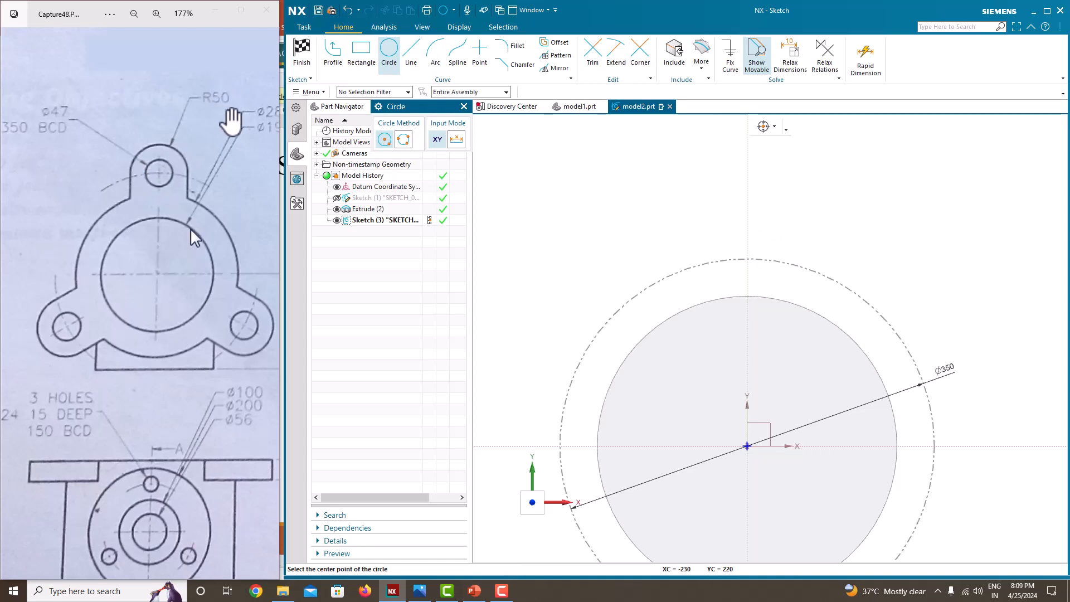
pyautogui.click(389, 50)
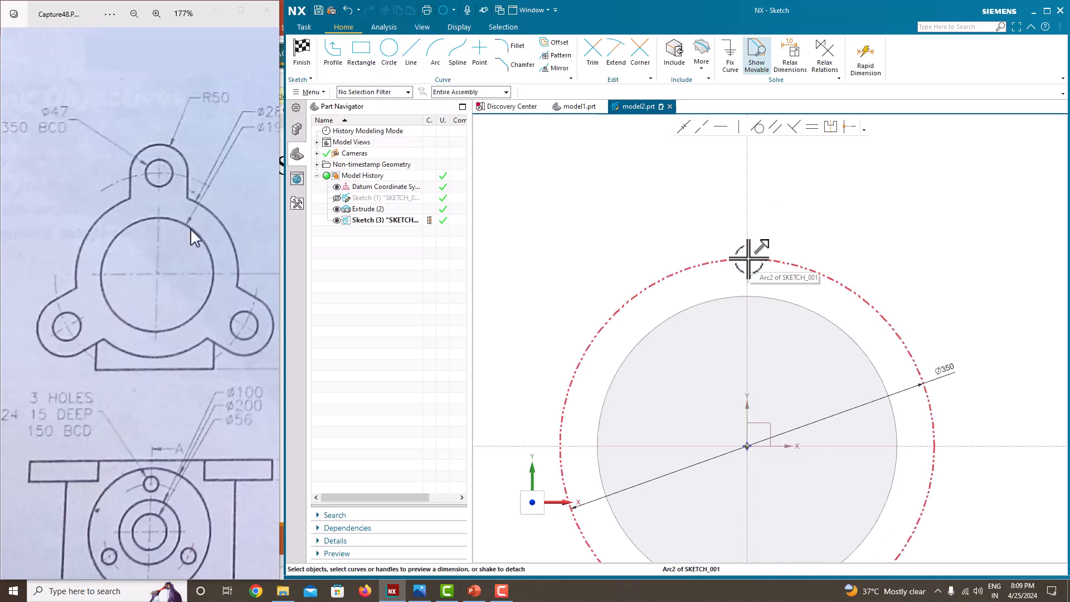
pyautogui.click(747, 258)
pyautogui.click(389, 51)
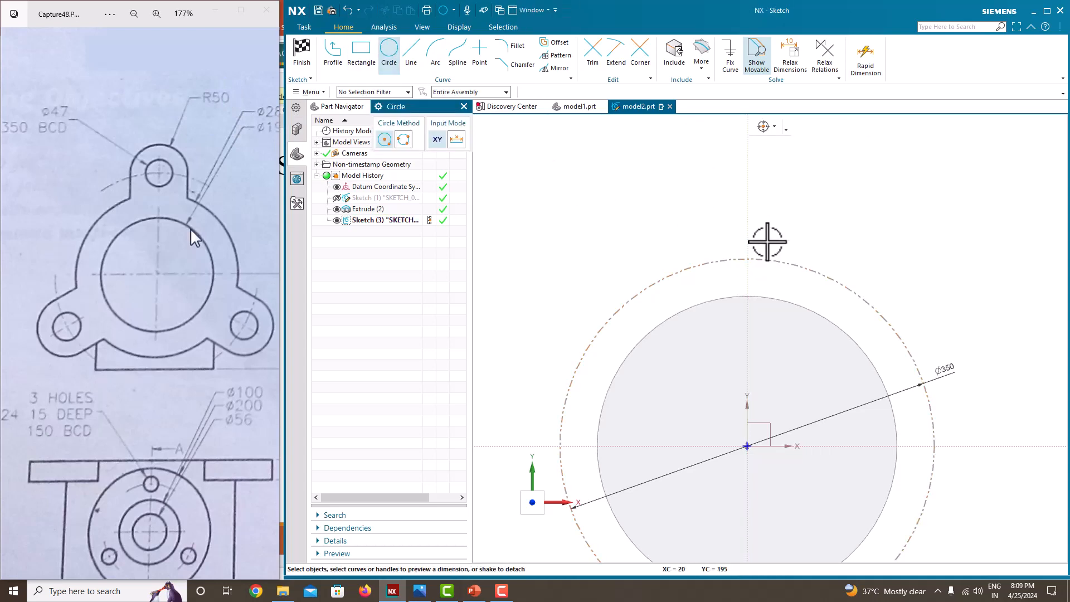
pyautogui.click(747, 257)
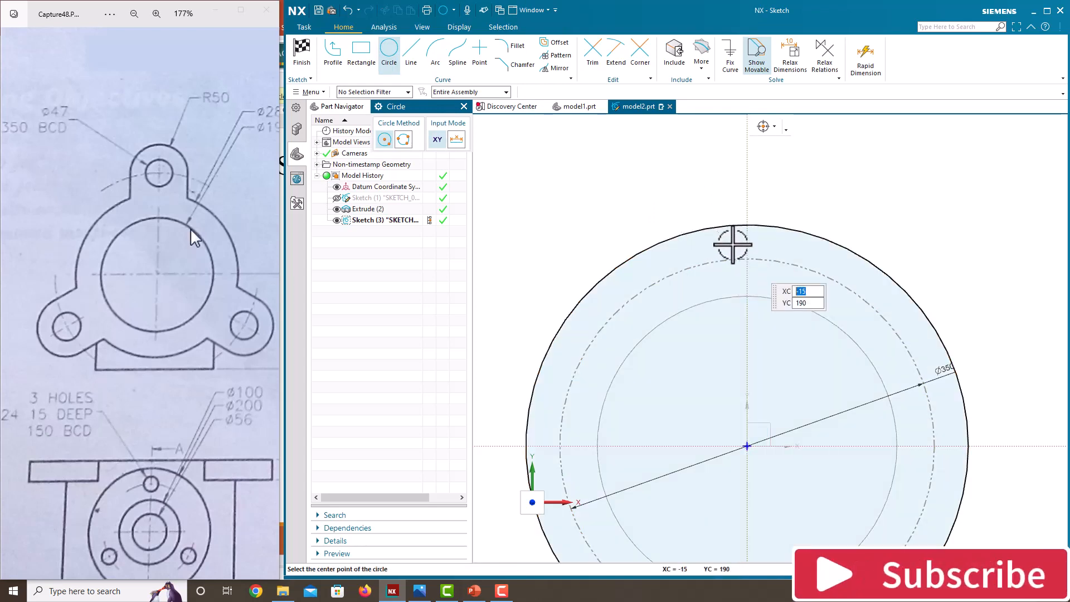
pyautogui.click(757, 225)
pyautogui.middleClick(759, 225)
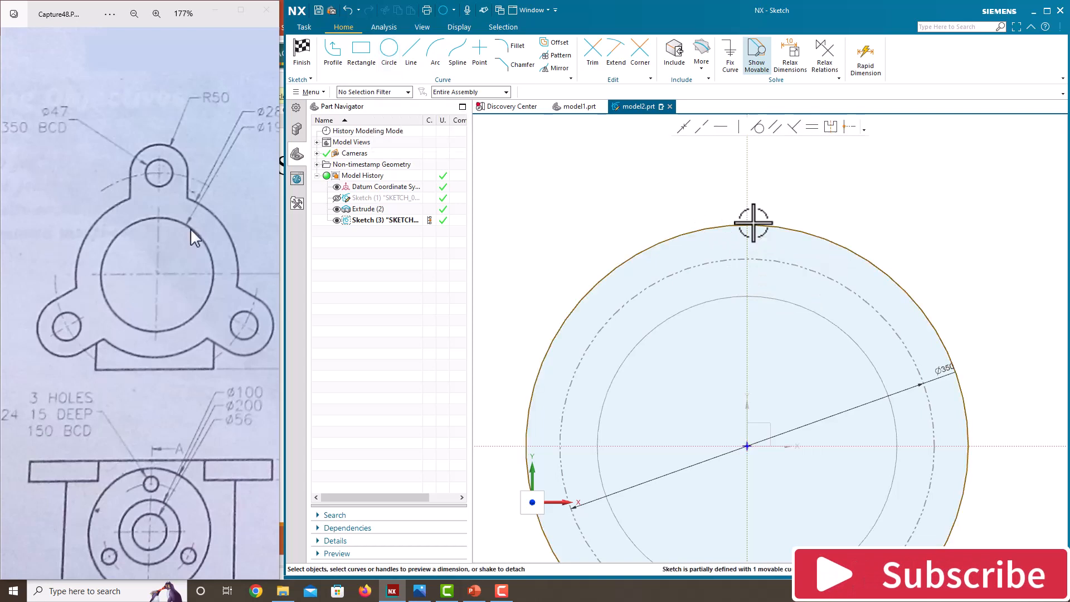
pyautogui.hotkey('ctrl', 'z')
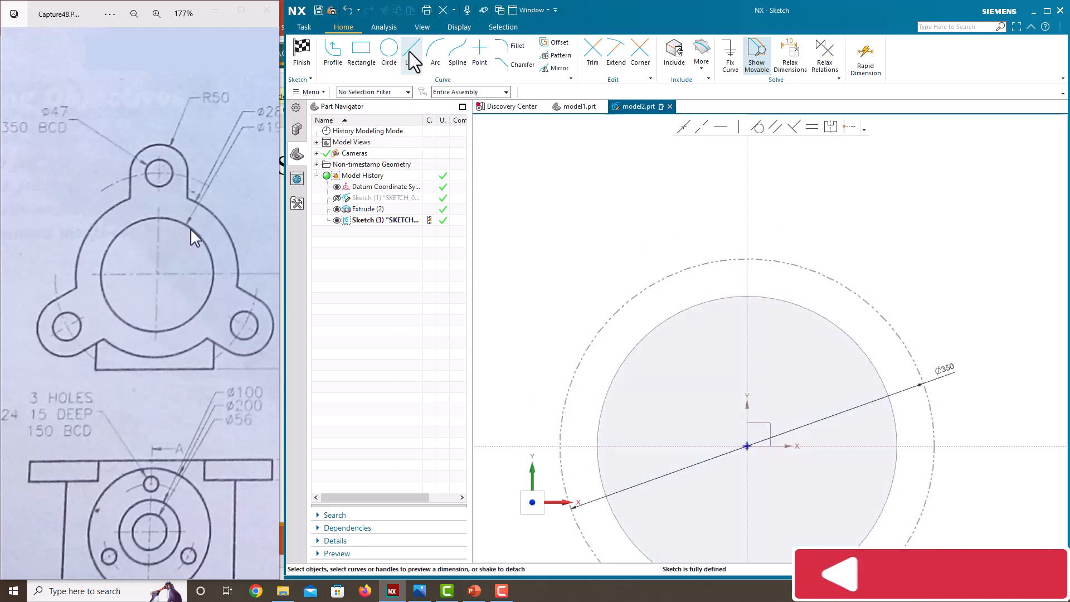
# Draw a lug circle centred on the vertical axis above the cylinder and set its diameter to 100 mm.
pyautogui.click(389, 50)
pyautogui.click(746, 232)
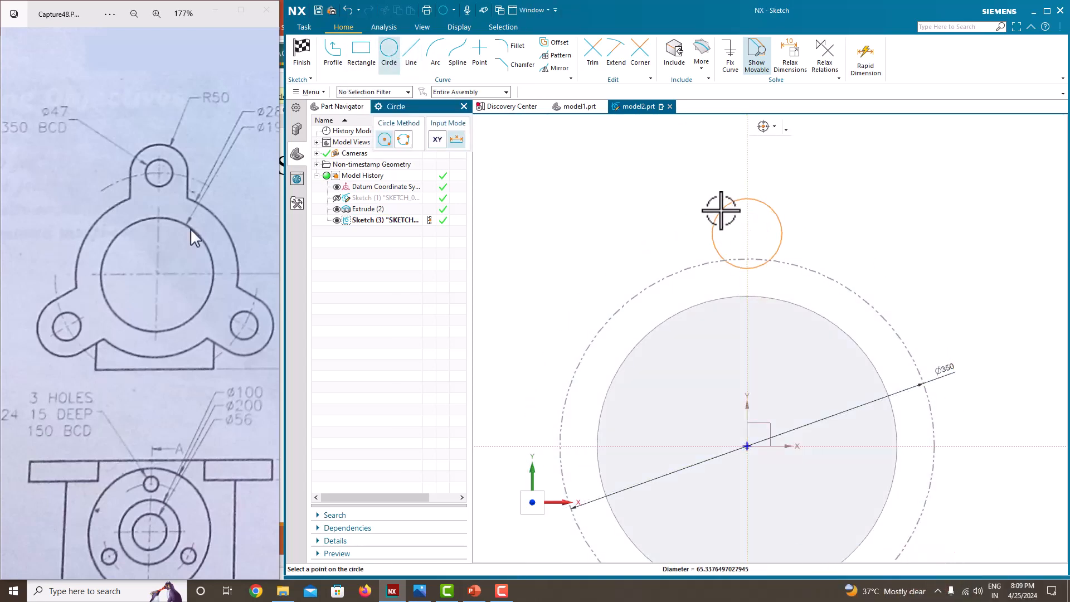
pyautogui.click(717, 211)
pyautogui.middleClick(654, 194)
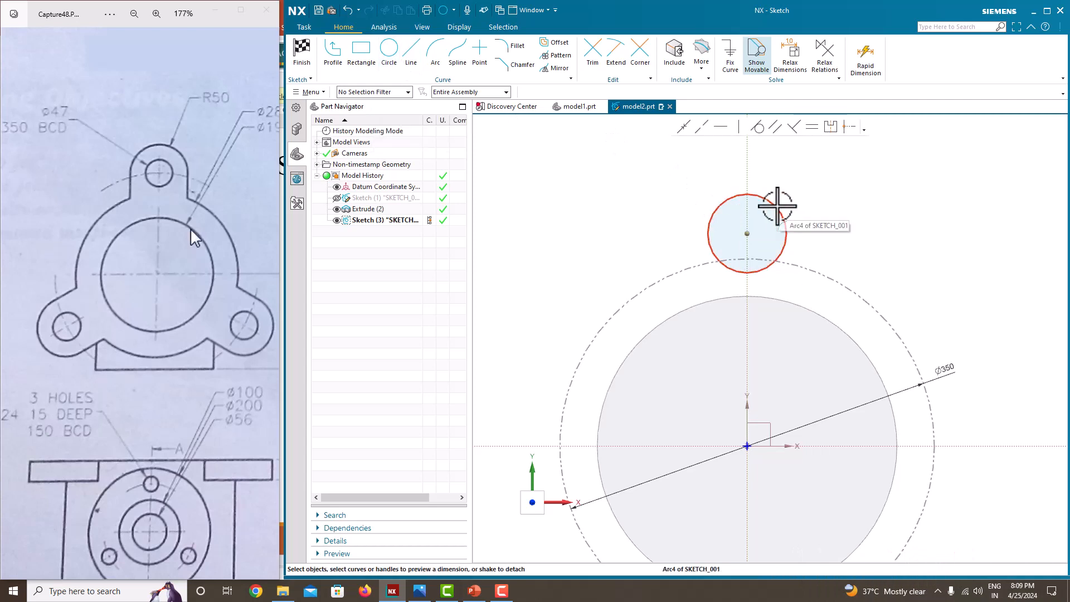
pyautogui.click(776, 208)
pyautogui.click(830, 209)
pyautogui.write('10')
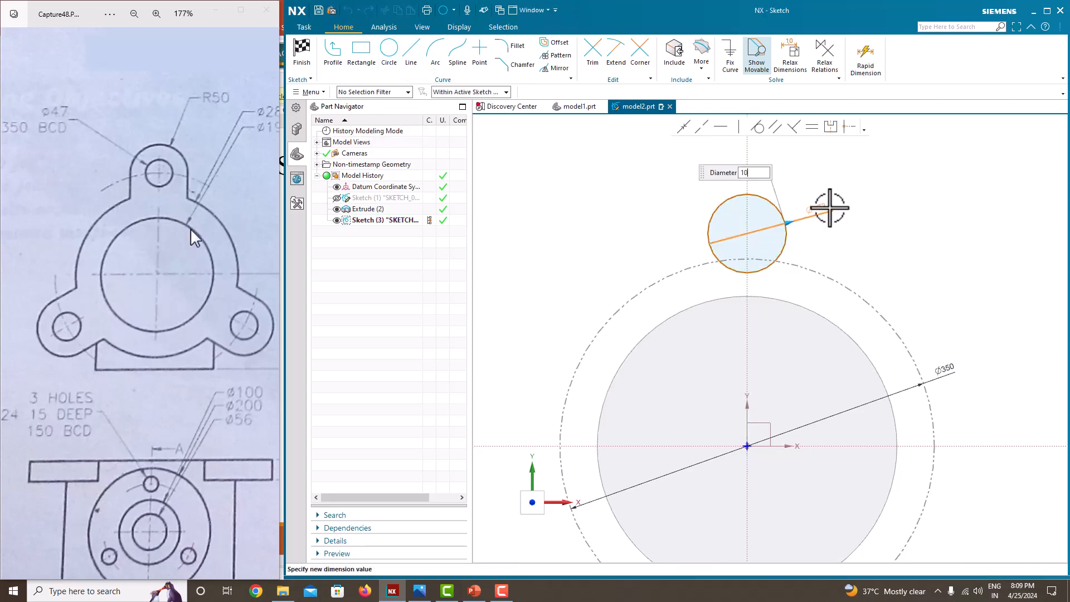
pyautogui.write('0')
pyautogui.press('Return')
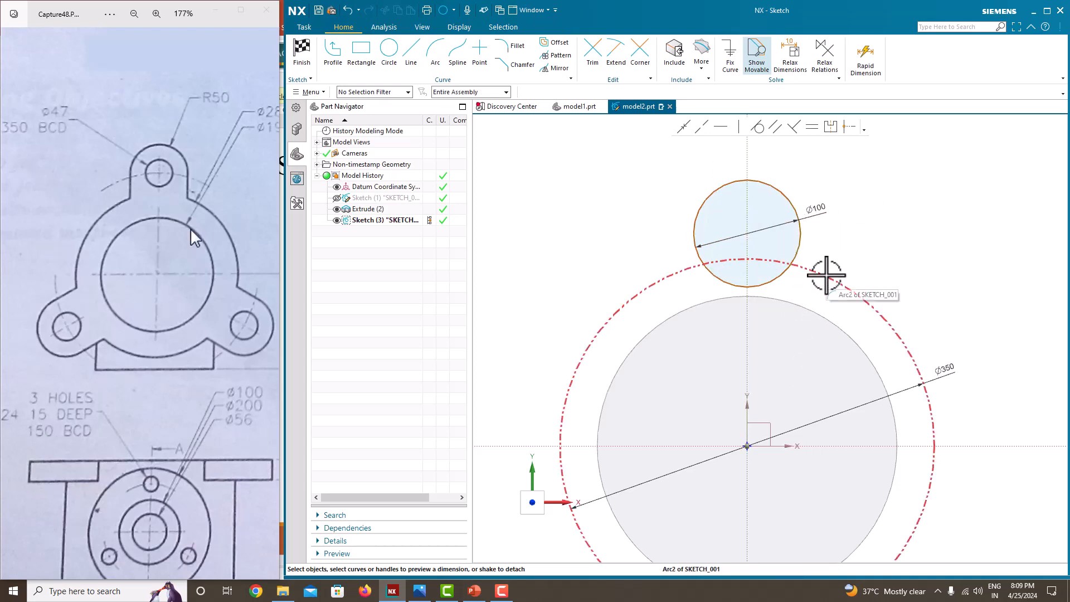
# Delete the 350 mm reference circle.
pyautogui.click(827, 275)
pyautogui.press('Delete')
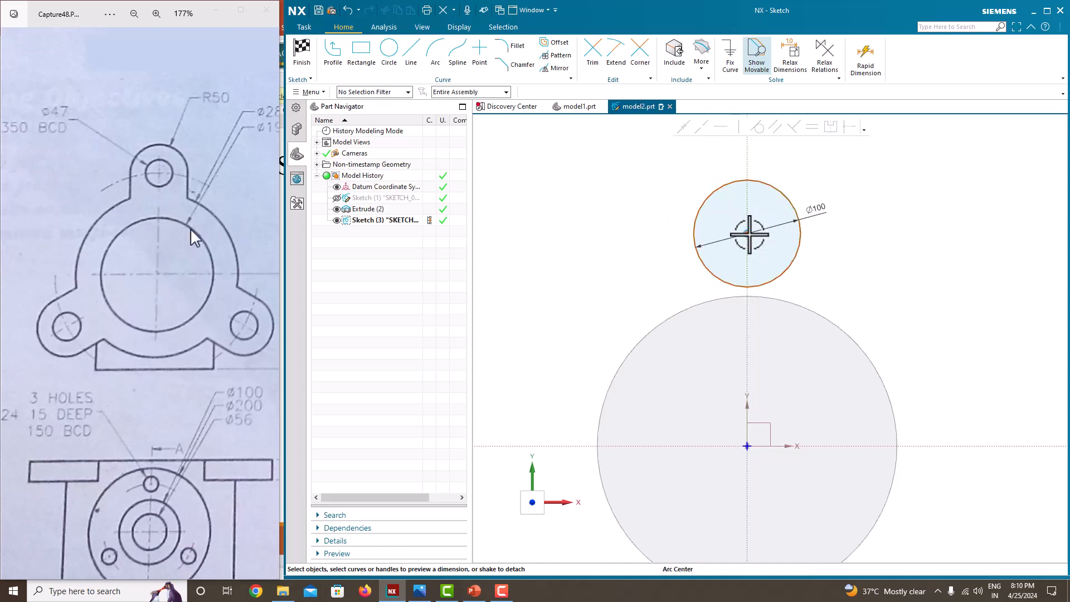
# Set the distance from the lug circle's centre to the horizontal axis to 175 mm, without keeping a formula expression.
pyautogui.click(747, 234)
pyautogui.click(908, 445)
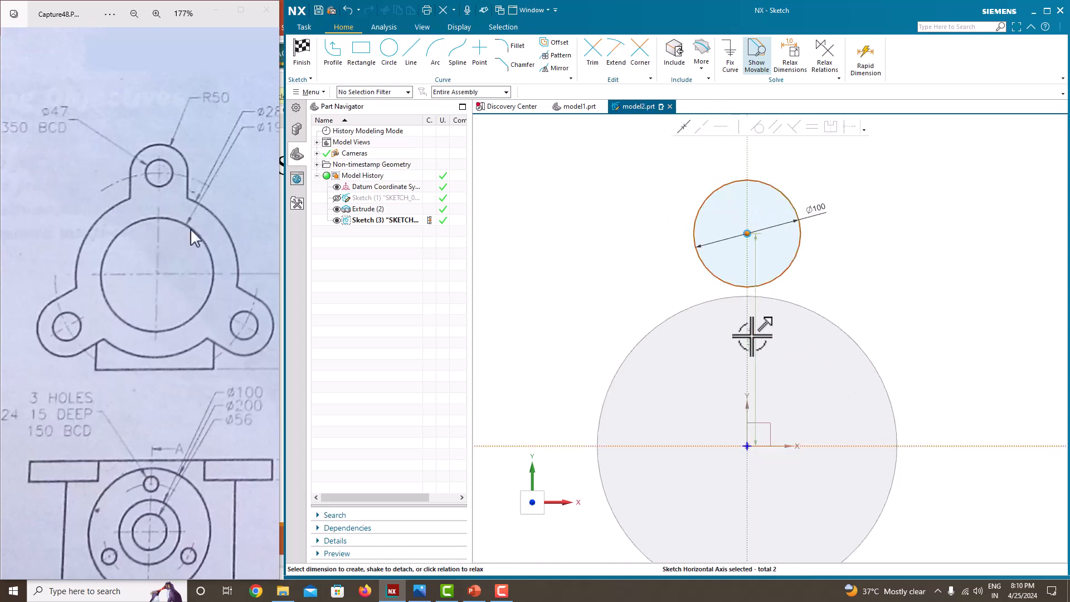
pyautogui.click(841, 338)
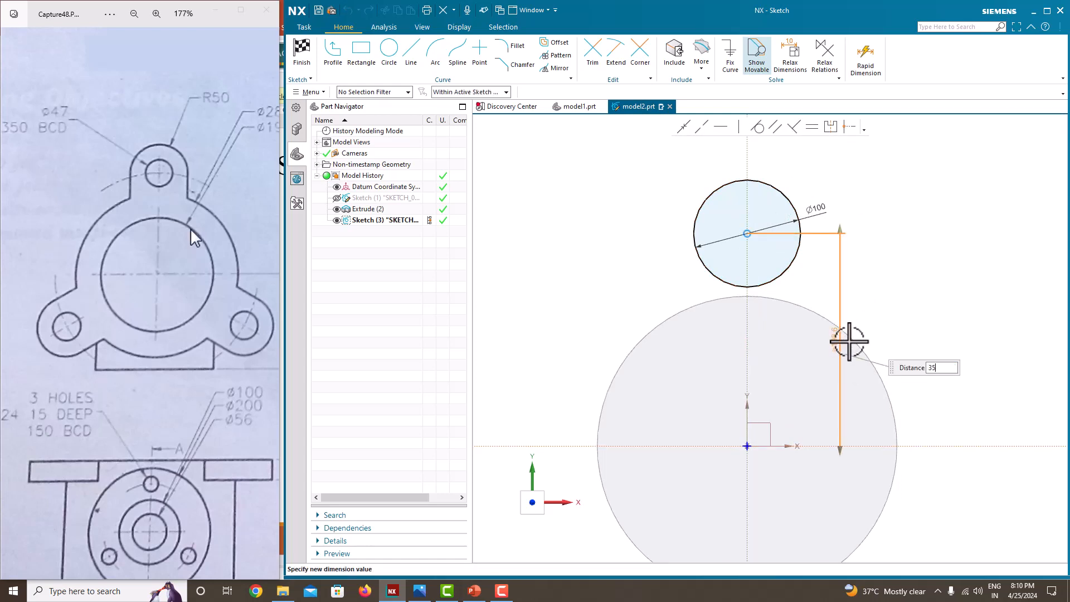
pyautogui.press('Return')
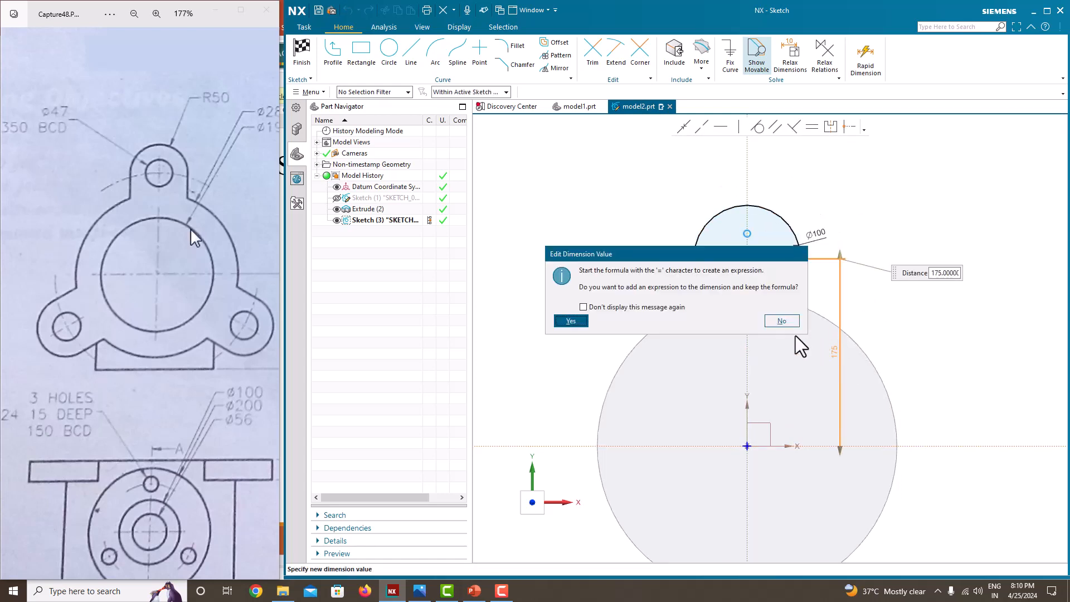
pyautogui.click(779, 321)
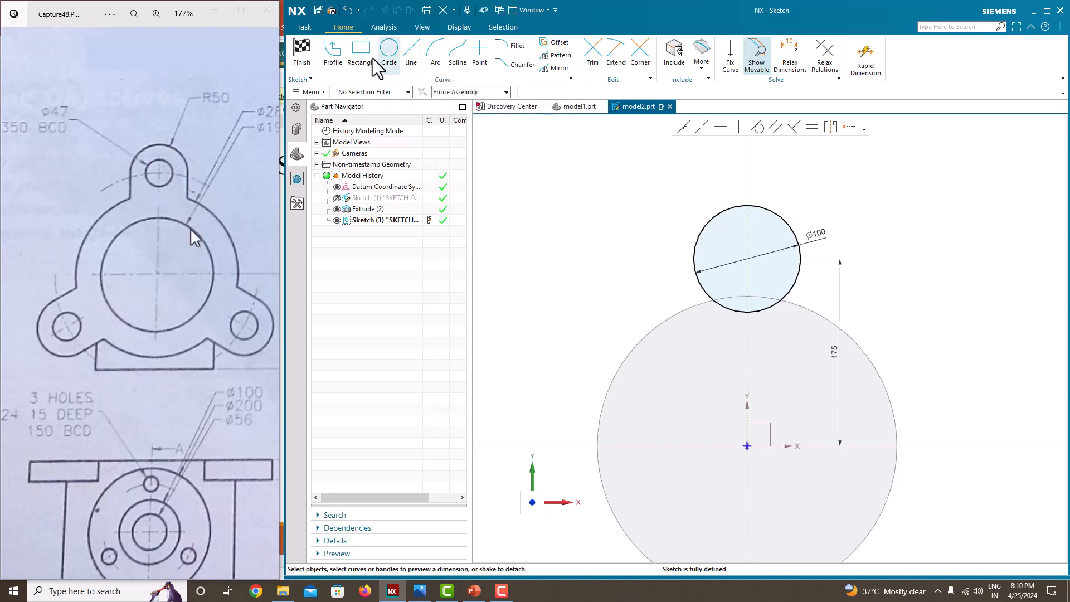
# Try to draw a side line from the lug circle's left edge down to the cylinder's edge, and delete it.
pyautogui.click(333, 53)
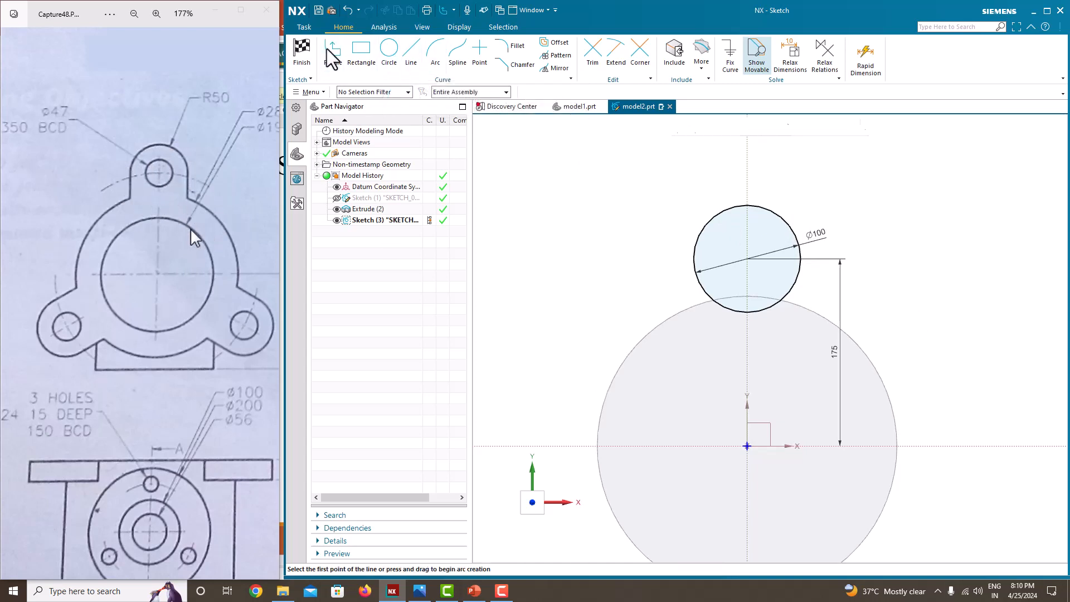
pyautogui.click(692, 257)
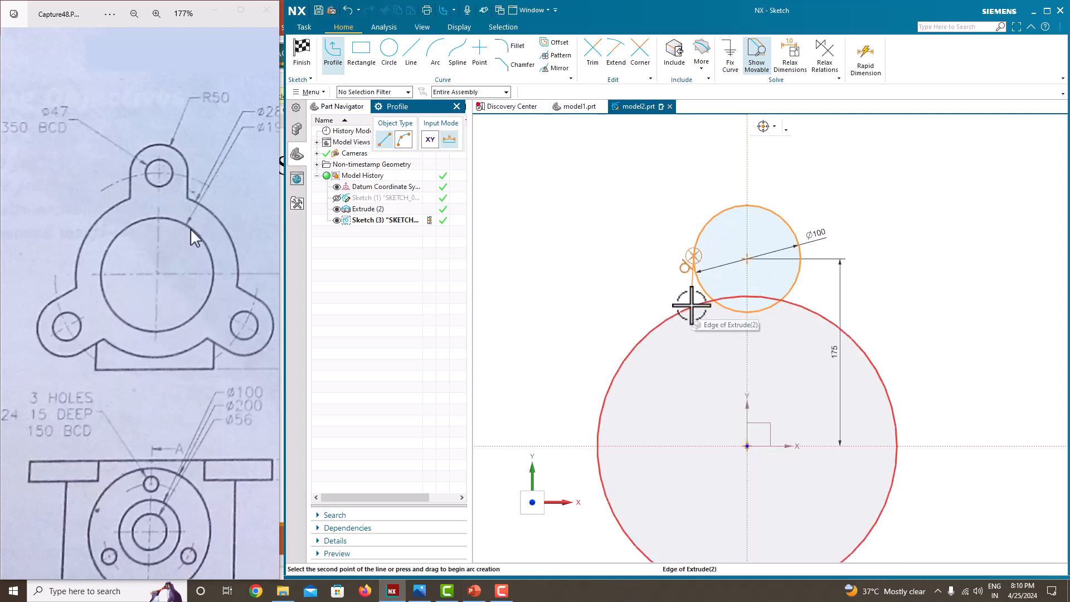
pyautogui.click(692, 305)
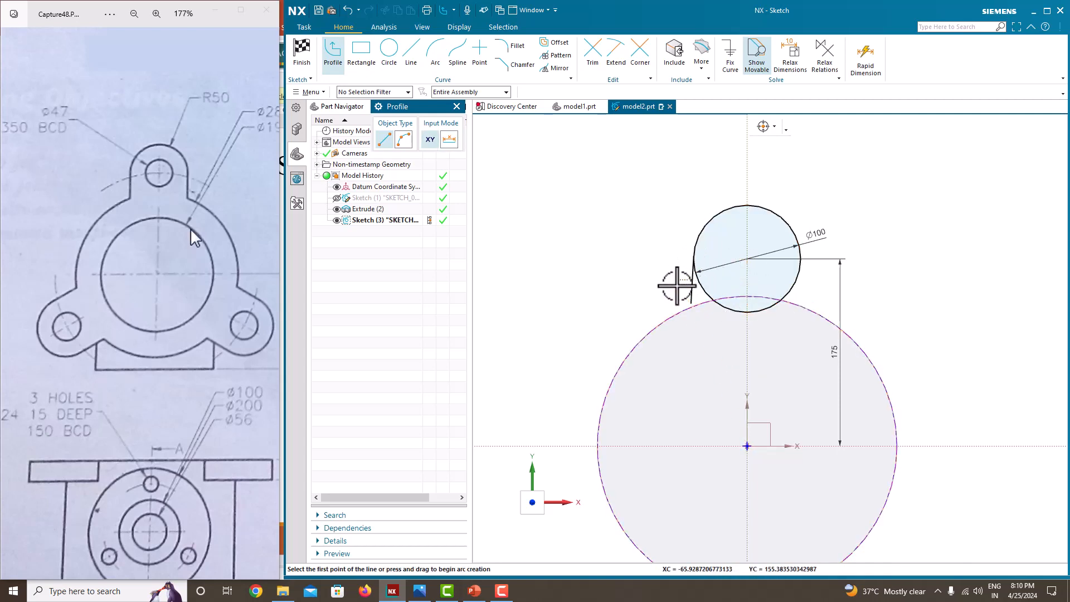
pyautogui.click(689, 293)
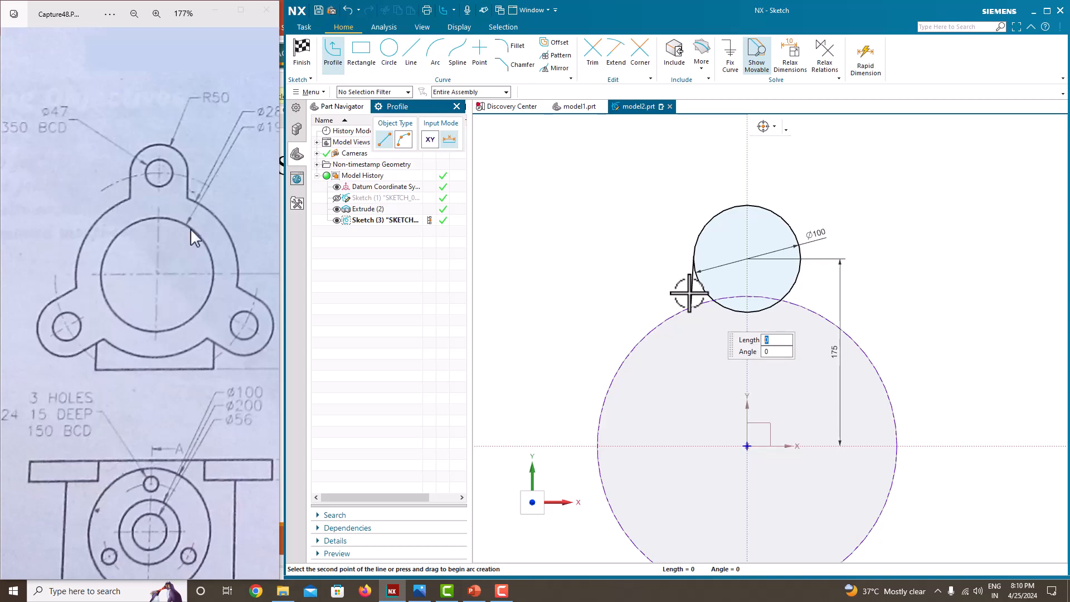
pyautogui.press('Escape')
pyautogui.press('Escape')
pyautogui.press('Delete')
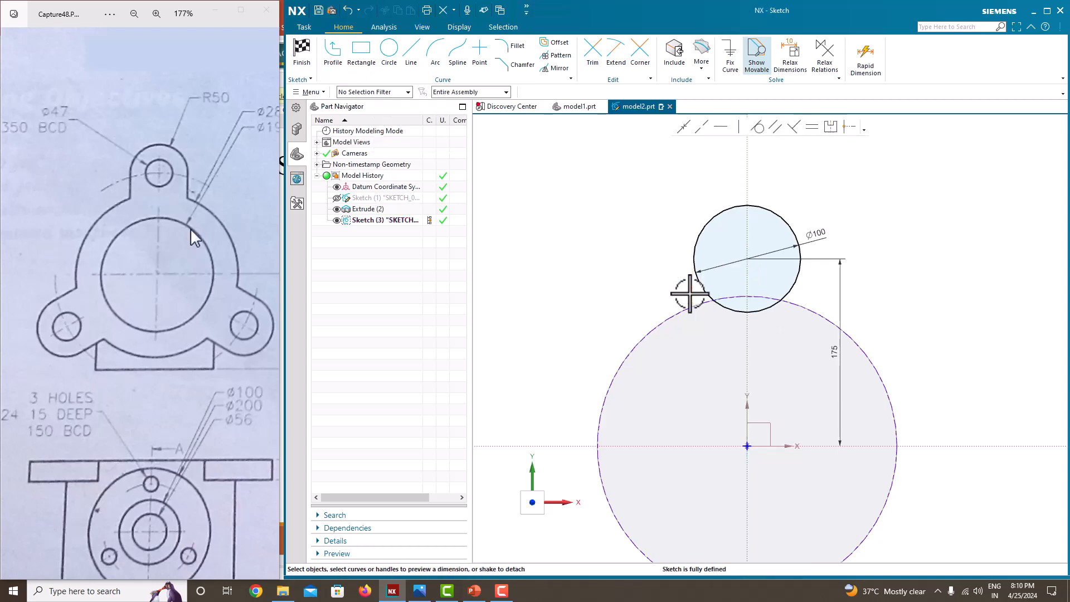
# Draw two side lines with the Profile tool, from the left and right edges of the 100 mm circle down to the cylinder's edge.
pyautogui.click(333, 53)
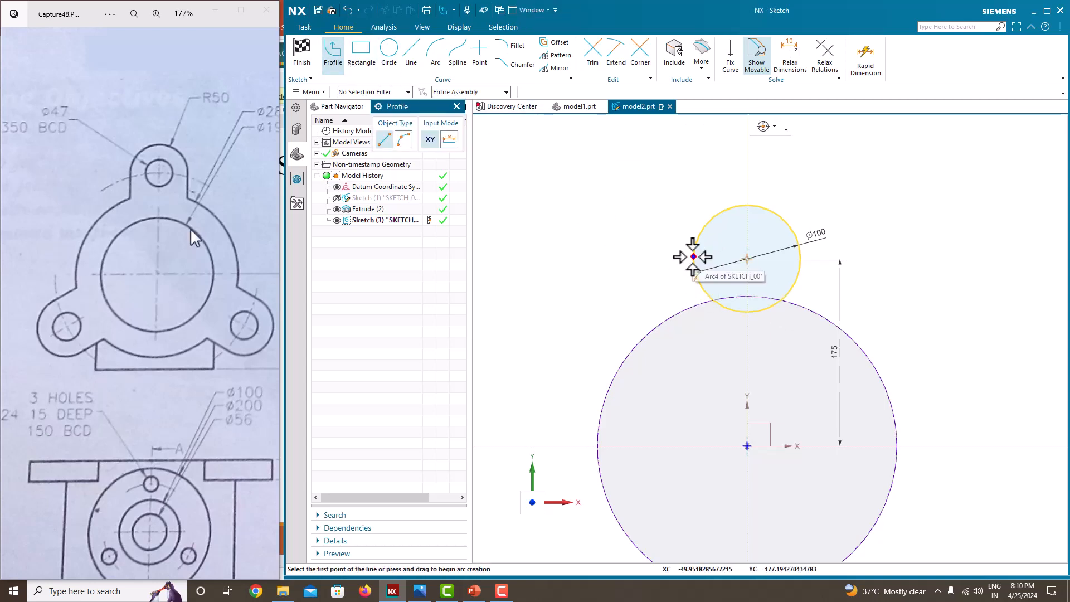
pyautogui.click(694, 263)
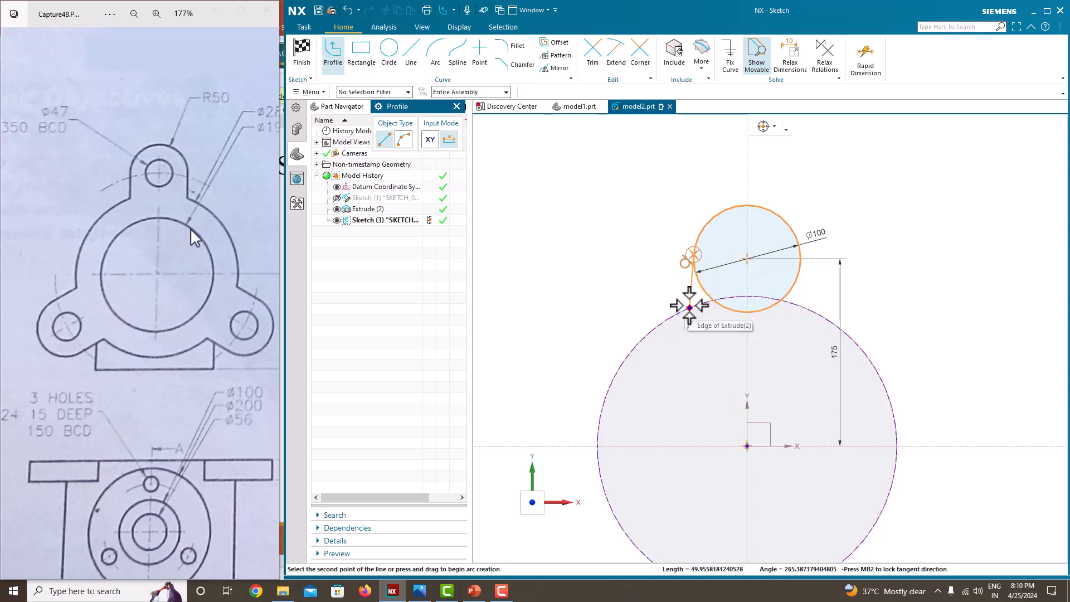
pyautogui.click(691, 306)
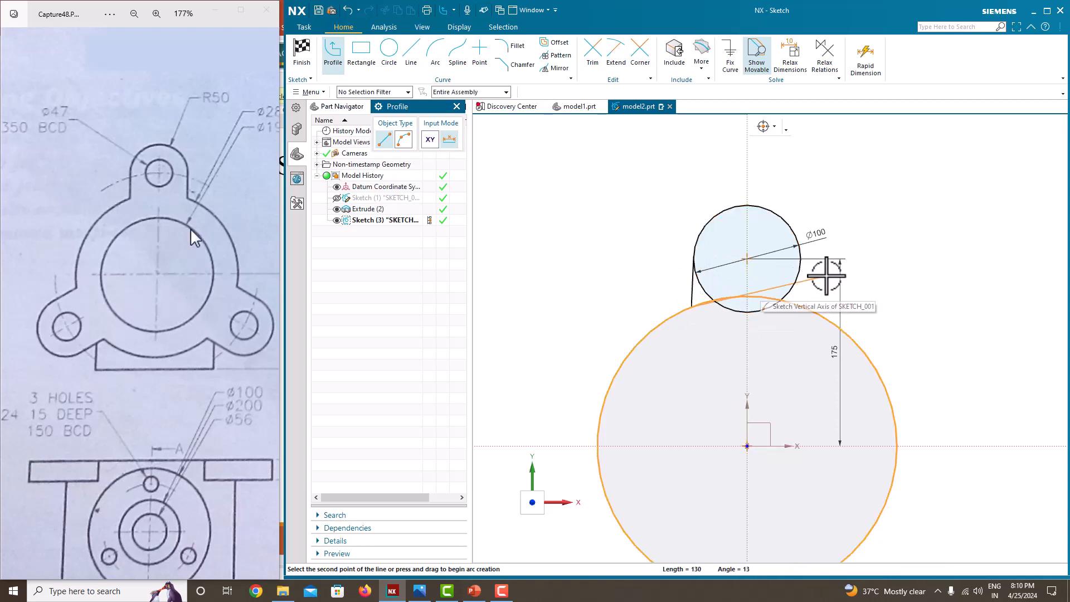
pyautogui.scroll(3, 821, 282)
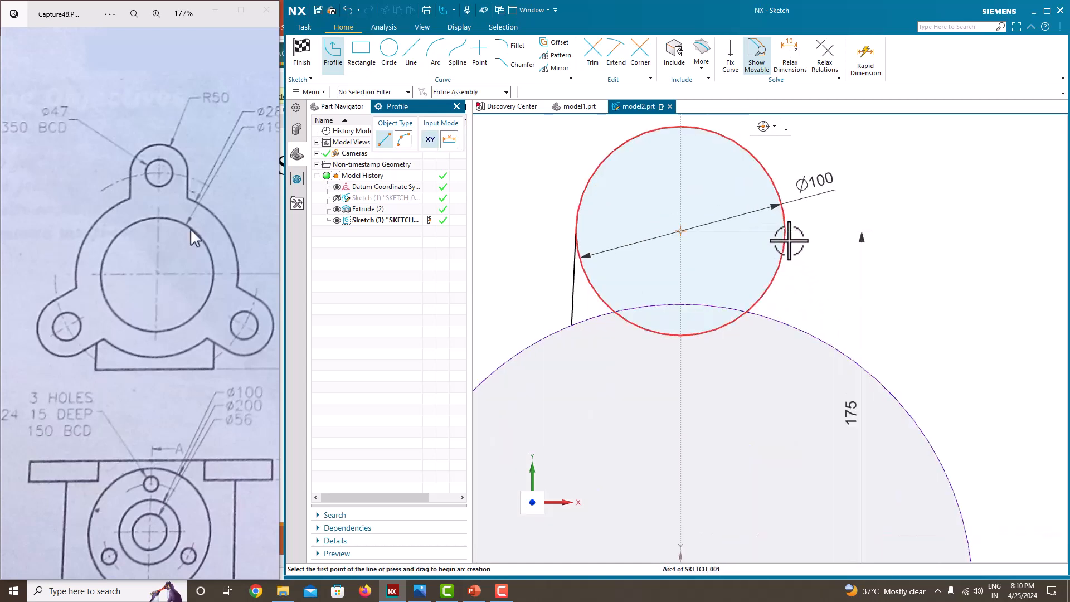
pyautogui.click(787, 237)
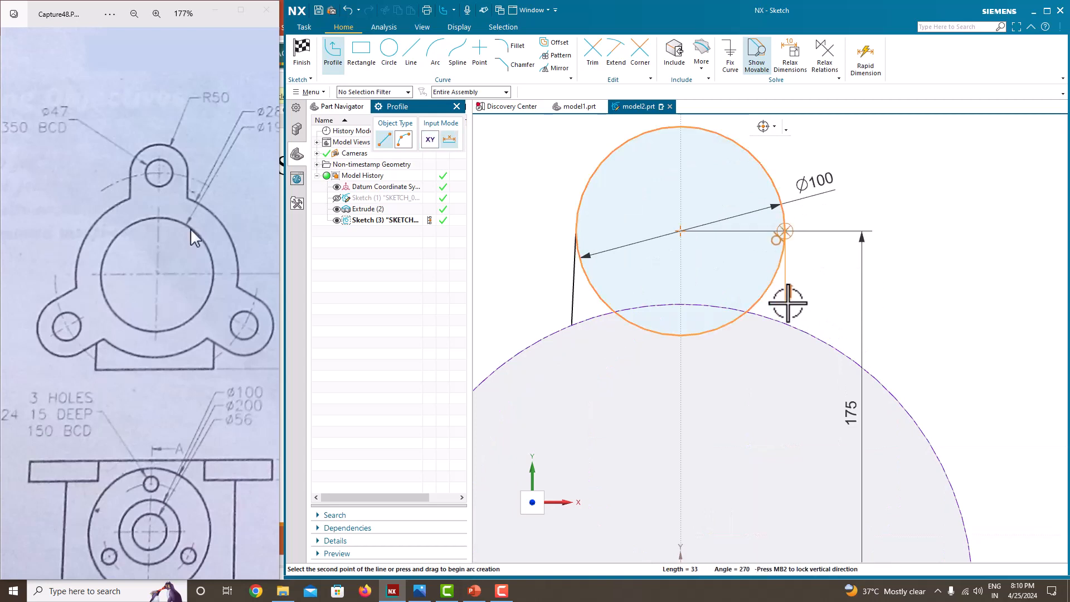
pyautogui.click(787, 323)
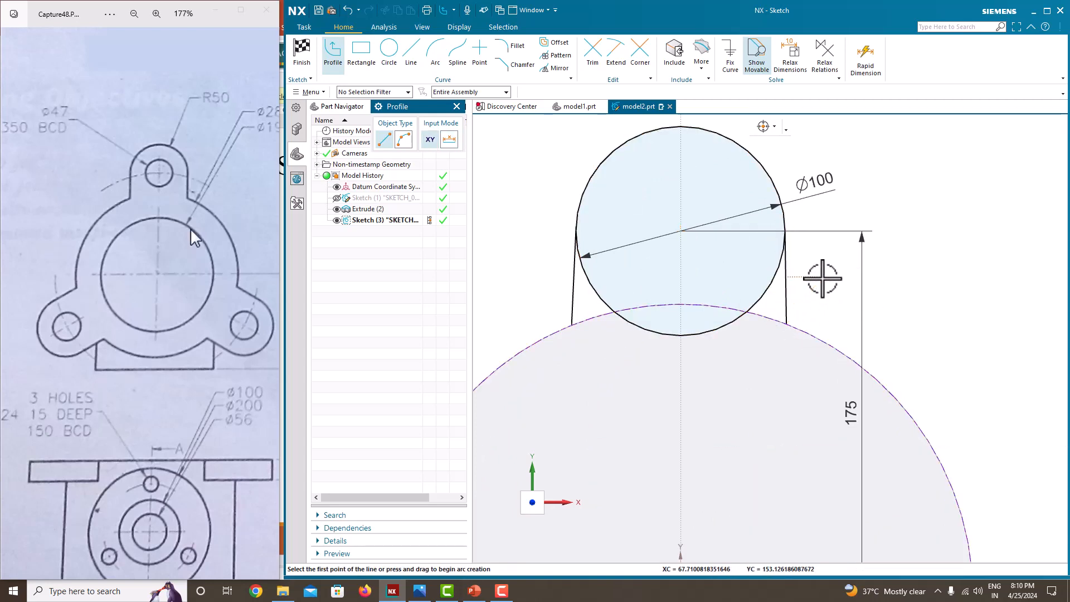
# Make both side lines between the 100 mm circle and the cylinder's edge vertical.
pyautogui.press('Escape')
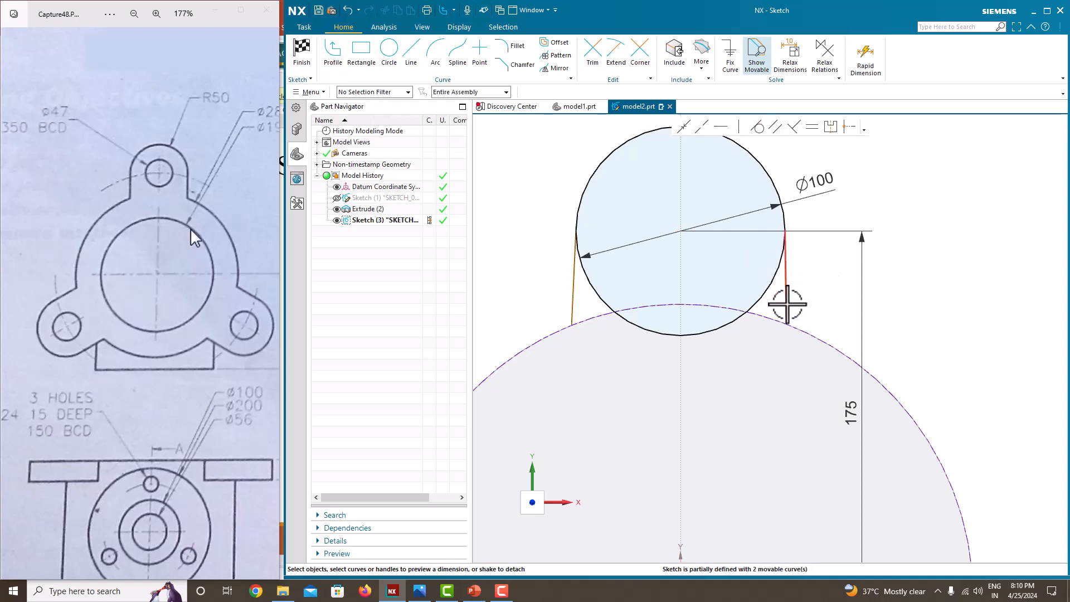
pyautogui.click(787, 303)
pyautogui.click(740, 128)
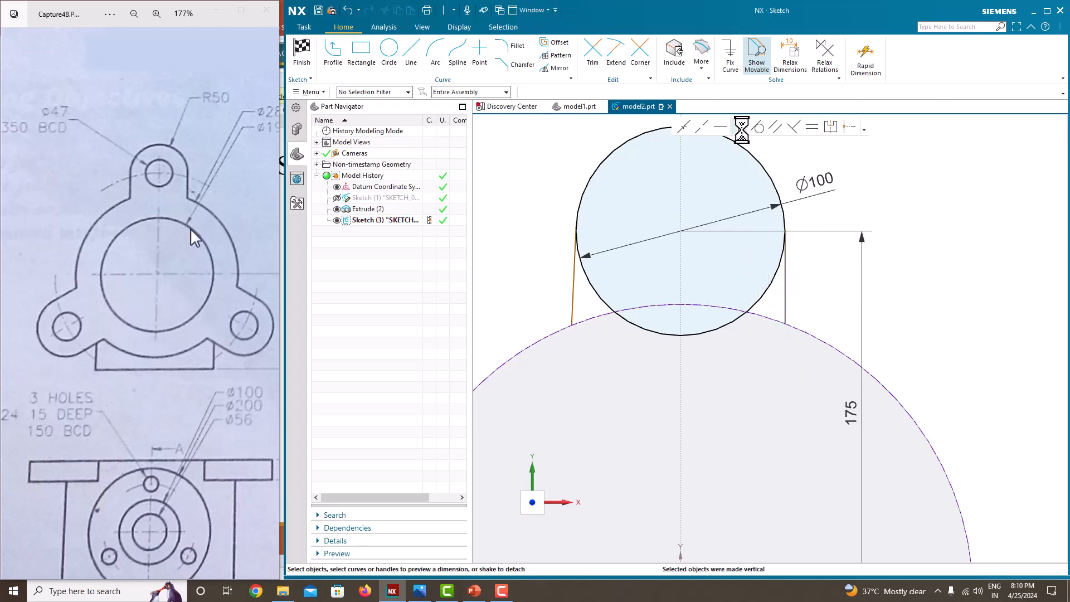
pyautogui.click(571, 286)
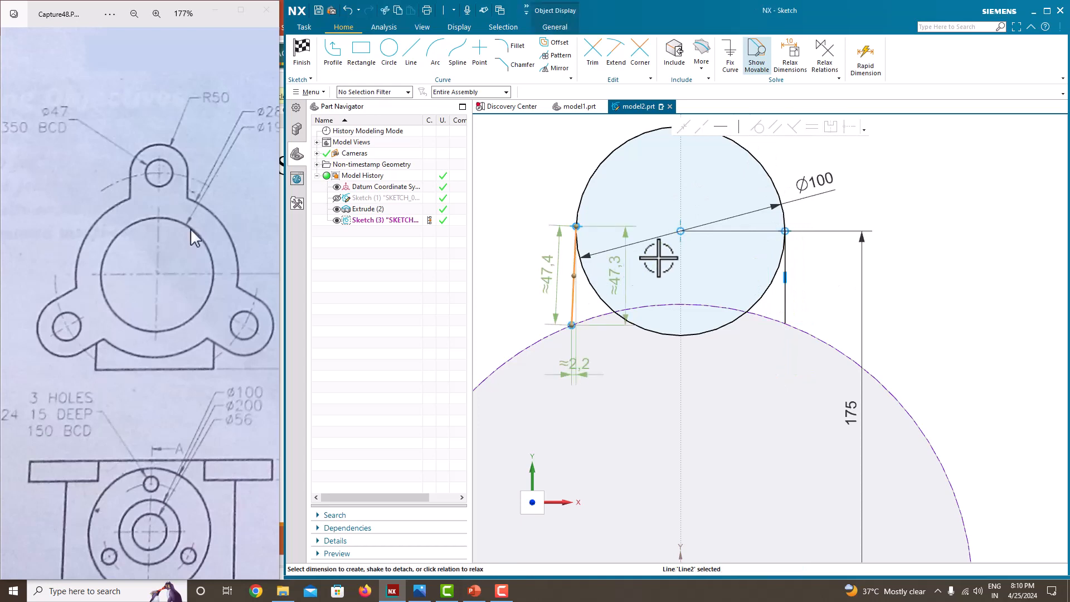
pyautogui.click(740, 128)
# Draw an arc centred on the sketch origin along the cylinder's edge, connecting the lower ends of the two side lines.
pyautogui.scroll(-2, 707, 310)
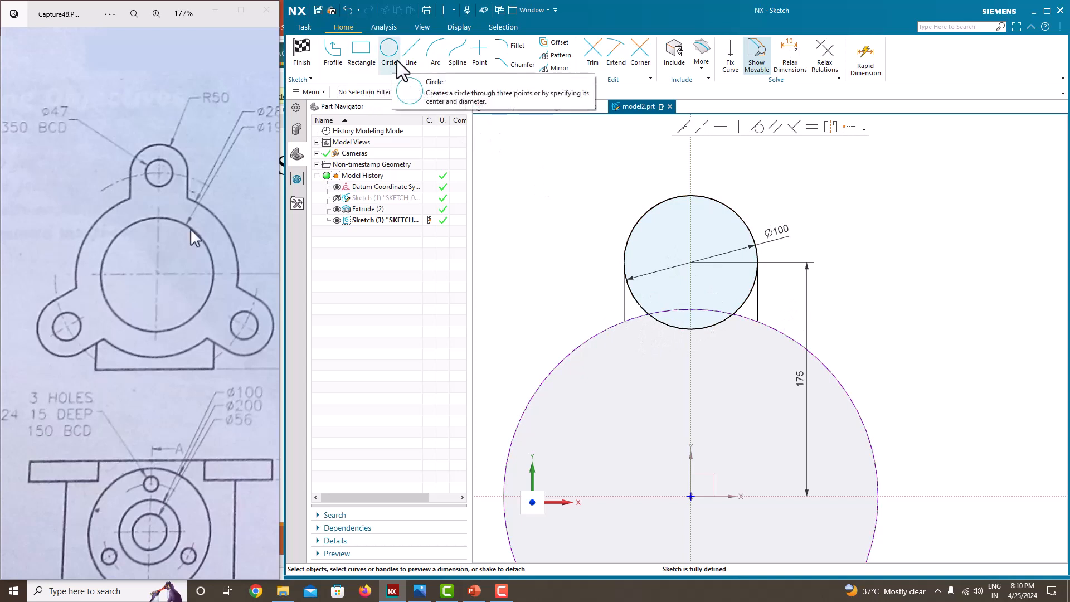
pyautogui.click(435, 56)
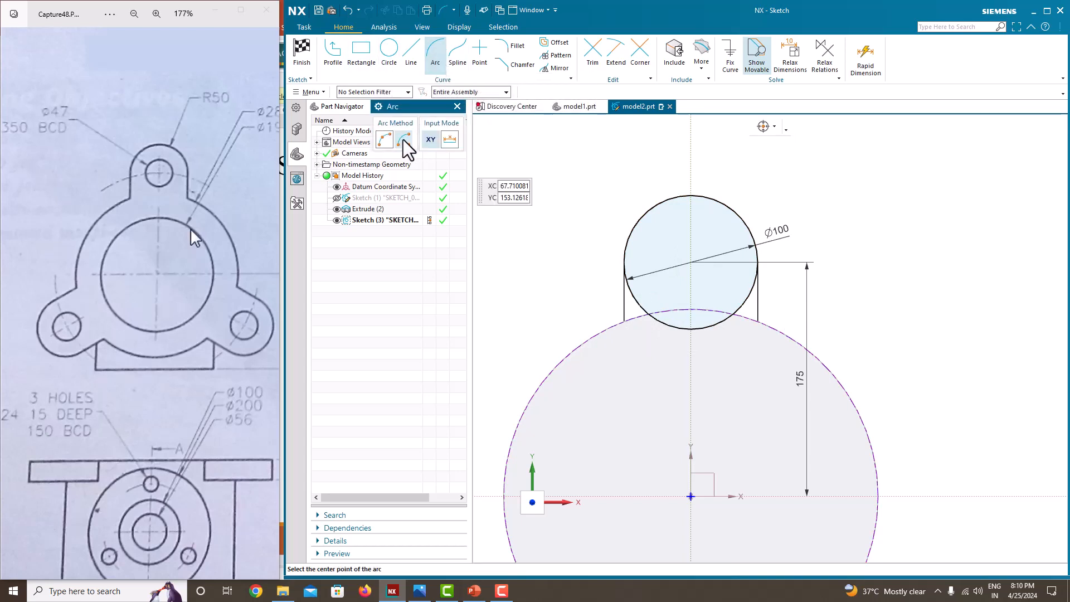
pyautogui.click(691, 496)
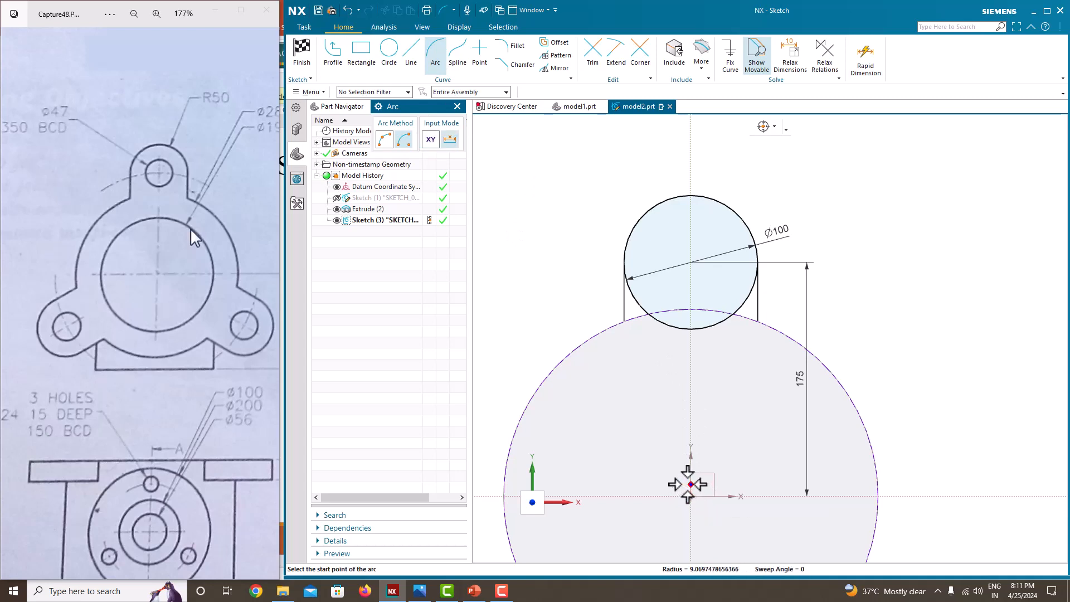
pyautogui.click(625, 322)
pyautogui.scroll(3, 756, 316)
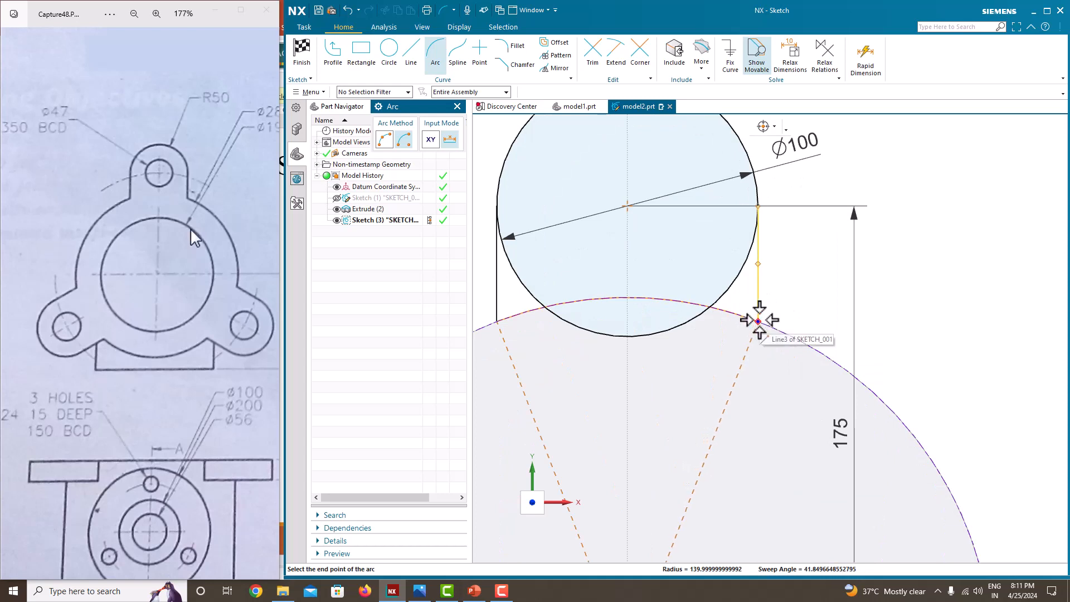
pyautogui.click(758, 310)
pyautogui.scroll(-3, 792, 275)
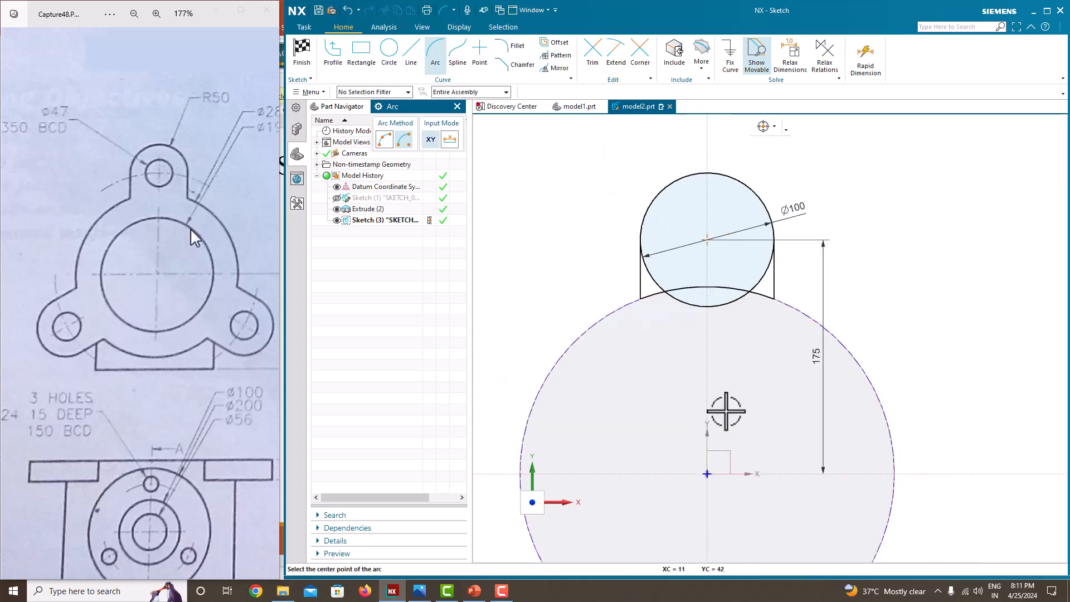
# Trim away the lower part of the 100 mm circle between the side lines and finish the lug sketch.
pyautogui.click(595, 65)
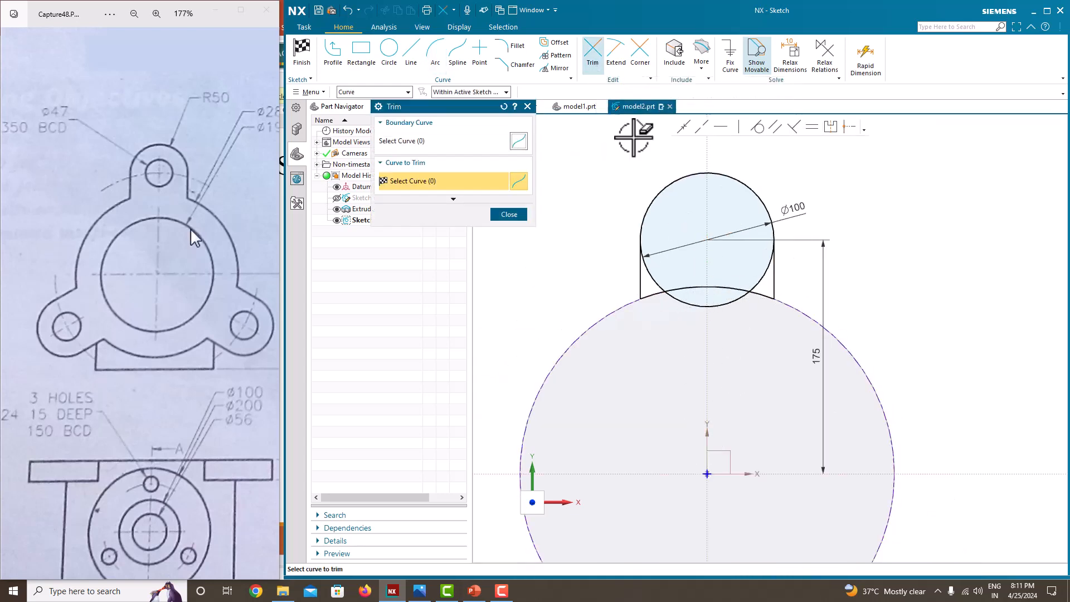
pyautogui.click(658, 278)
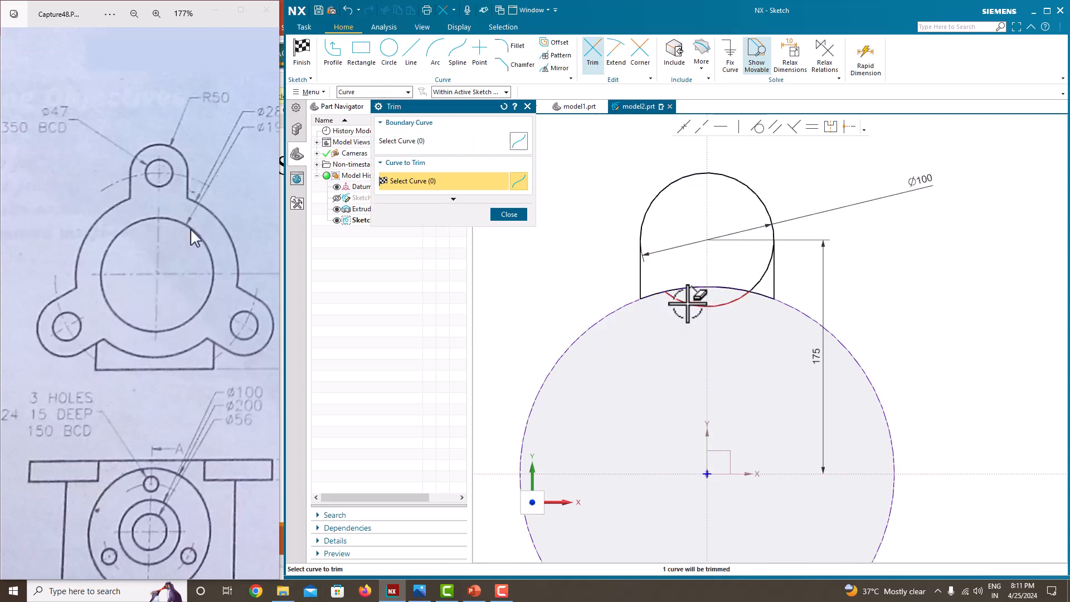
pyautogui.click(687, 304)
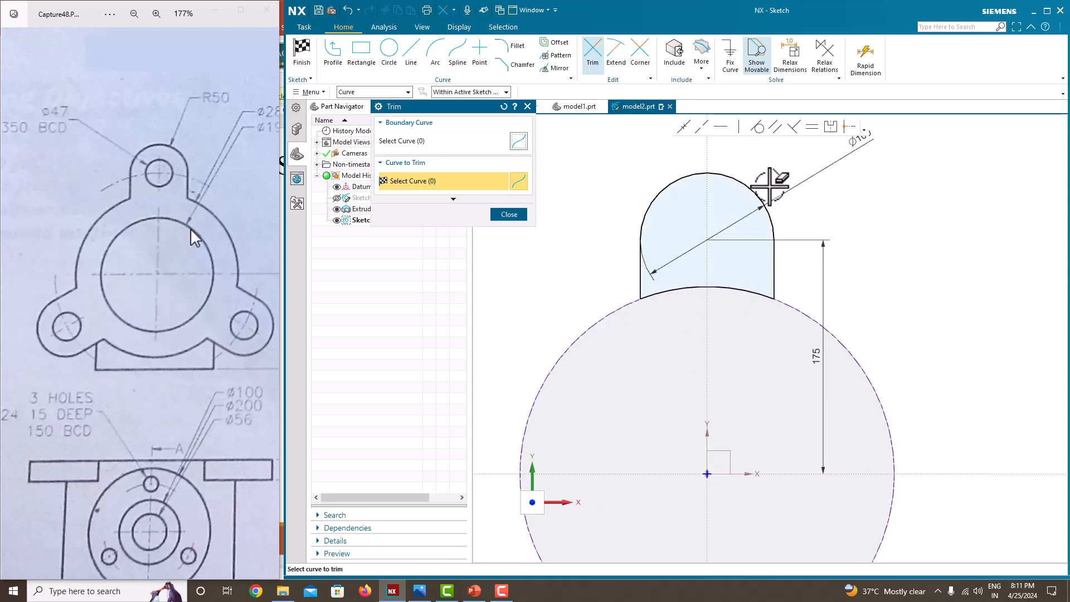
pyautogui.click(510, 215)
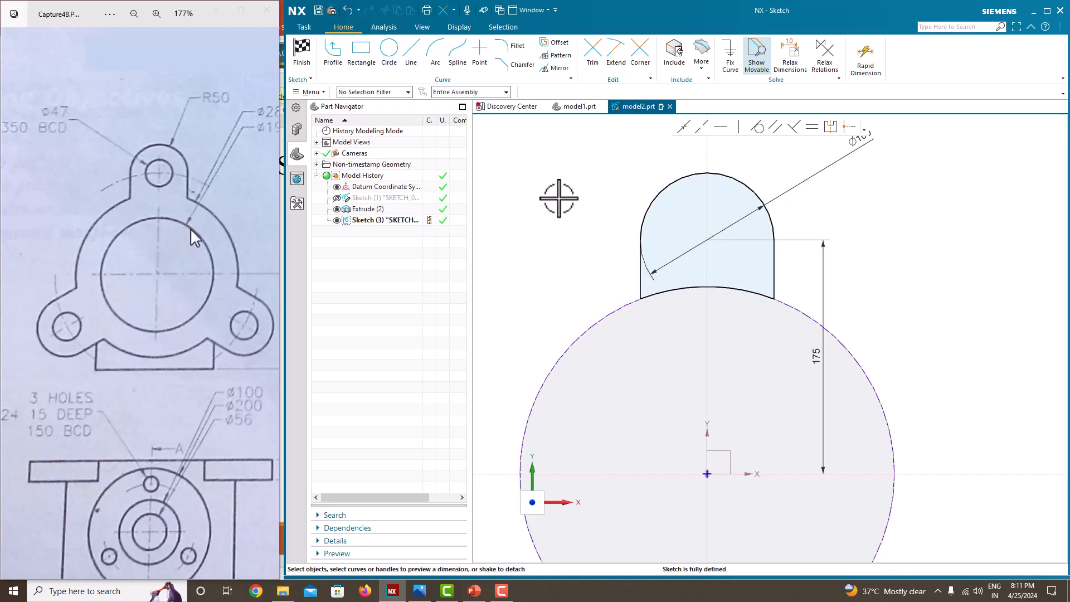
pyautogui.rightClick(560, 198)
pyautogui.click(566, 206)
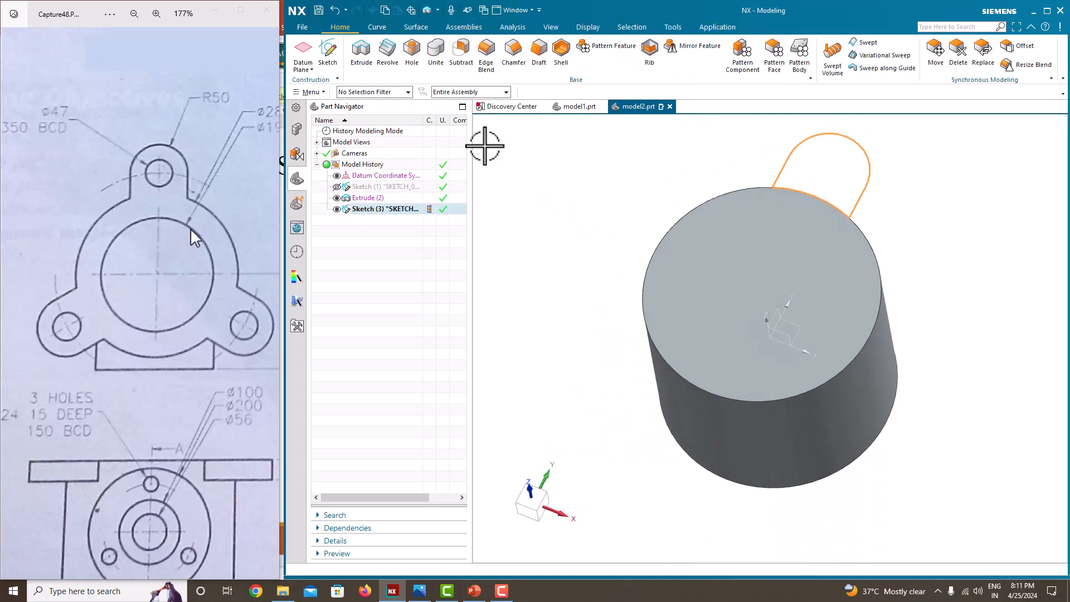
# Extrude the lug profile 32 mm in the reversed direction, down alongside the cylinder, and unite it with the body.
pyautogui.click(361, 53)
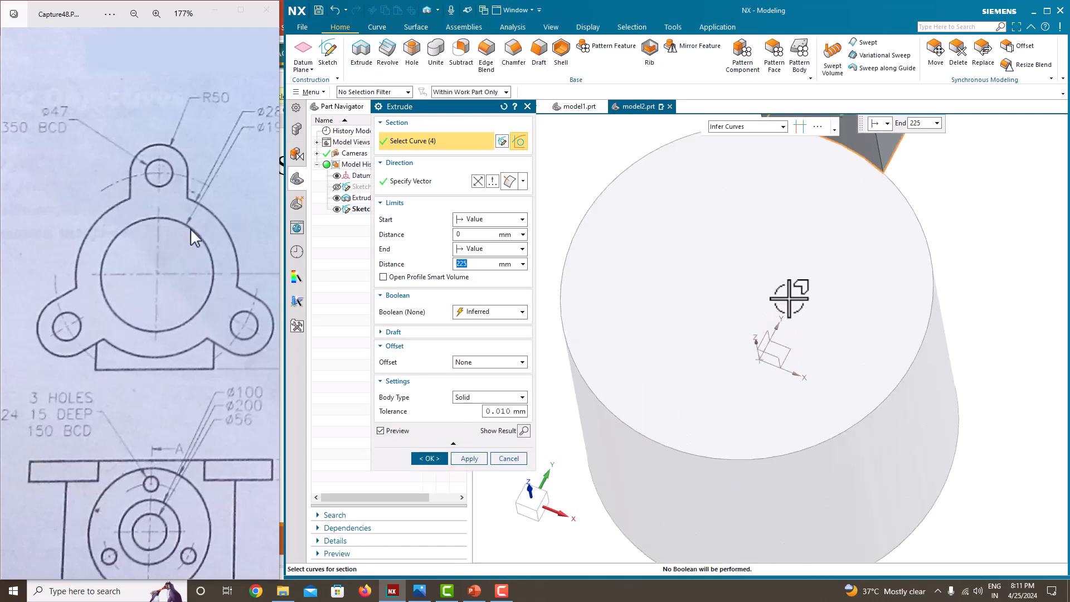
pyautogui.click(478, 180)
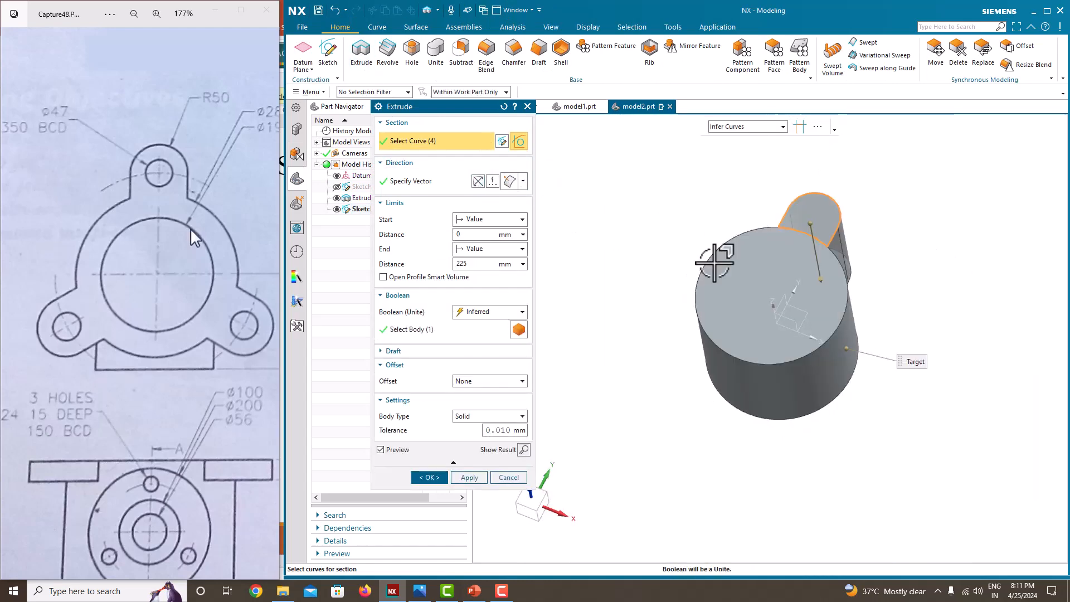
pyautogui.scroll(-3, 195, 238)
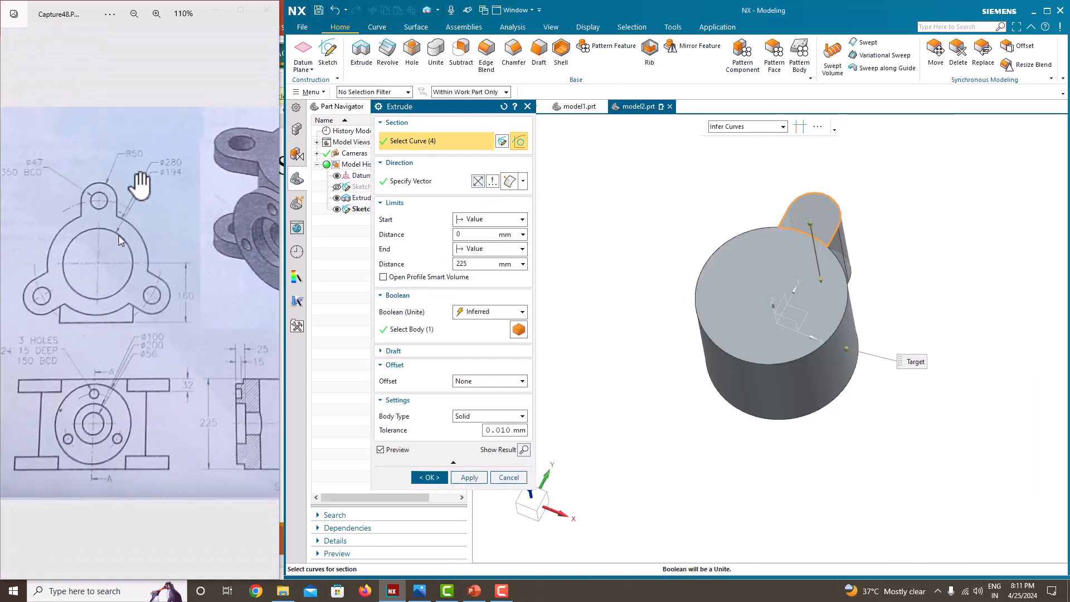
pyautogui.scroll(1, 167, 390)
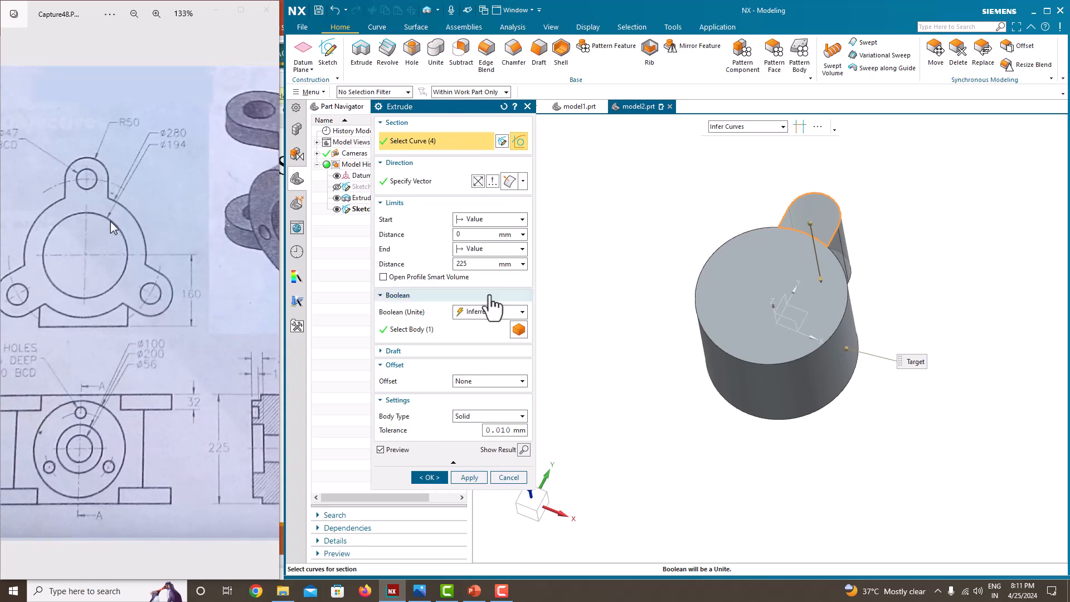
pyautogui.click(468, 263)
pyautogui.write('32')
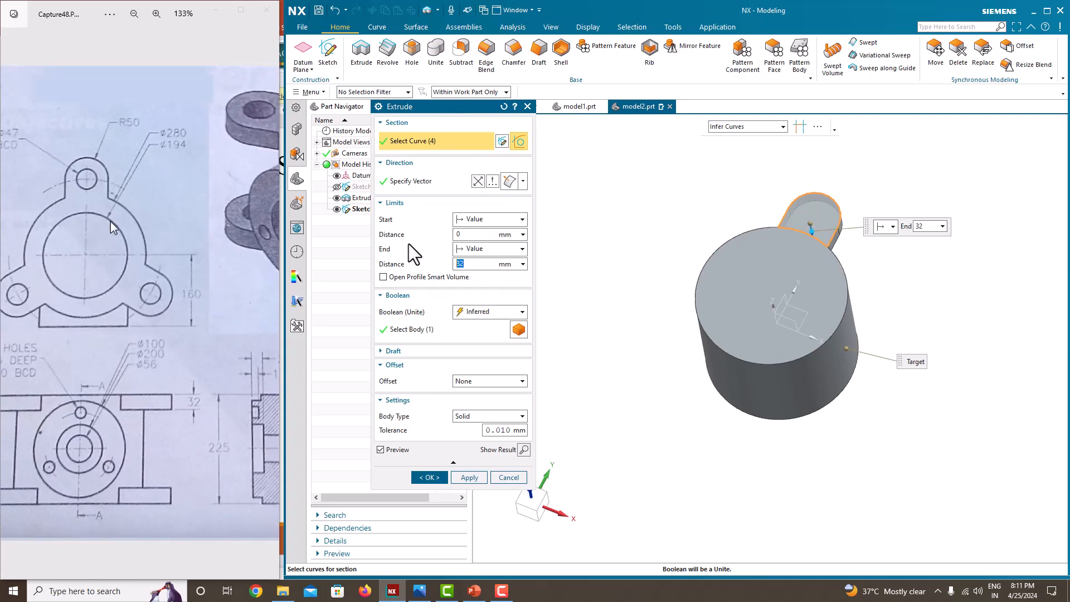
pyautogui.click(430, 477)
pyautogui.moveTo(628, 409); pyautogui.dragTo(713, 232, button='middle')
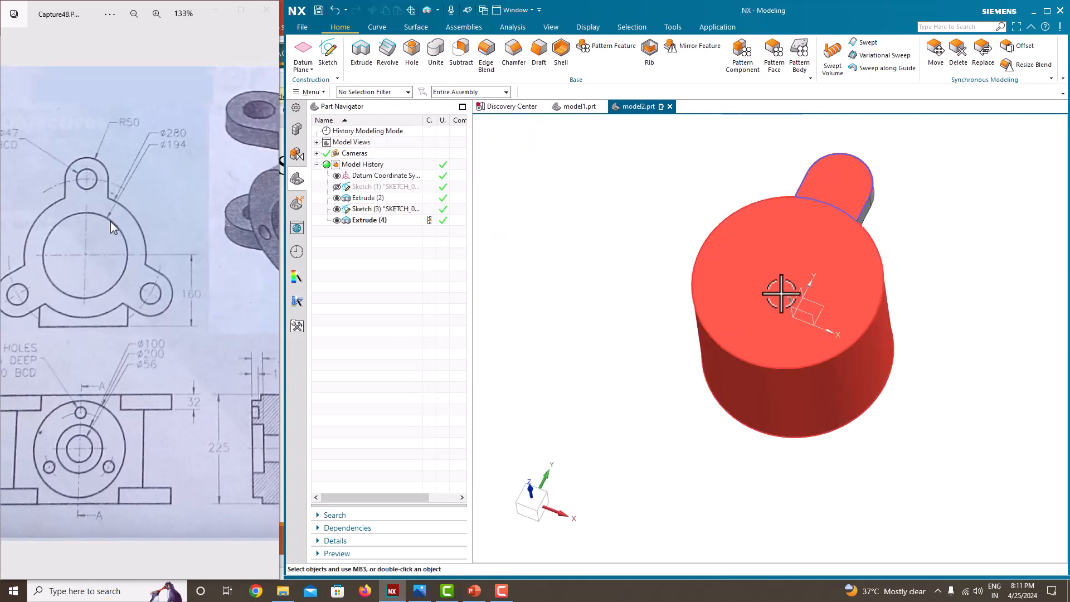
# Set up a circular Pattern Feature of the lug extrusion with the datum Z-axis as its rotation axis.
pyautogui.scroll(-3, 137, 334)
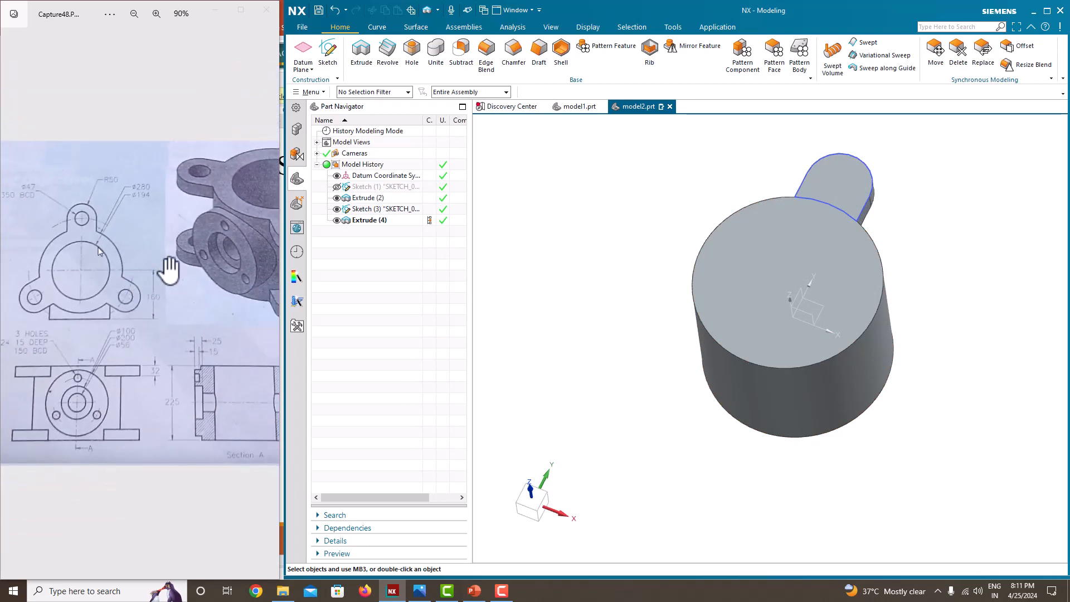
pyautogui.moveTo(173, 263); pyautogui.dragTo(28, 258)
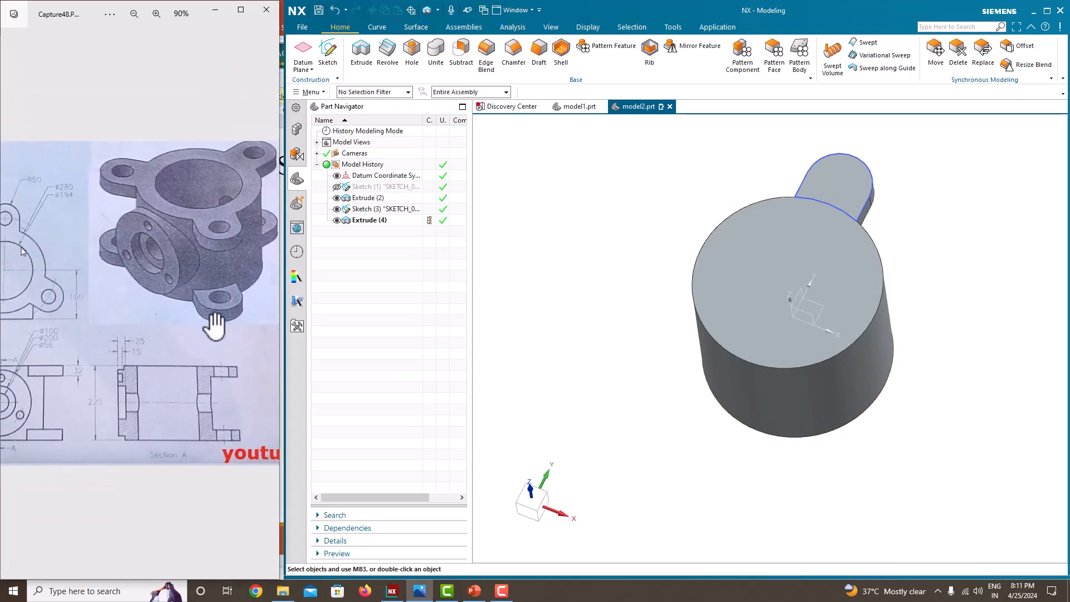
pyautogui.moveTo(773, 304)
pyautogui.mouseDown(button='middle')
pyautogui.moveTo(690, 294)
pyautogui.moveTo(814, 263)
pyautogui.mouseUp(button='middle')
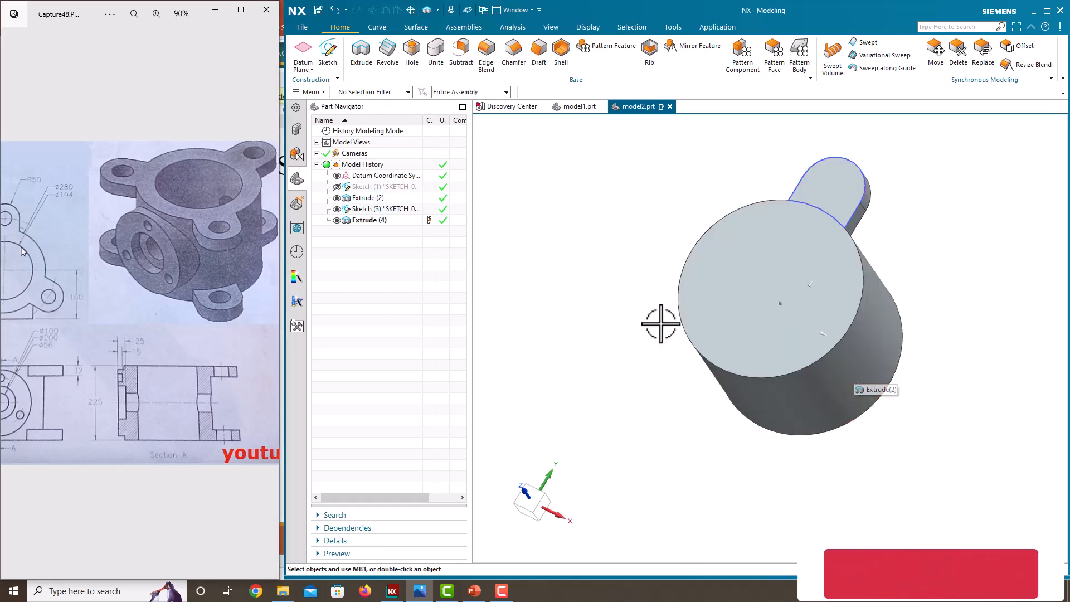
pyautogui.click(313, 92)
pyautogui.moveTo(323, 146)
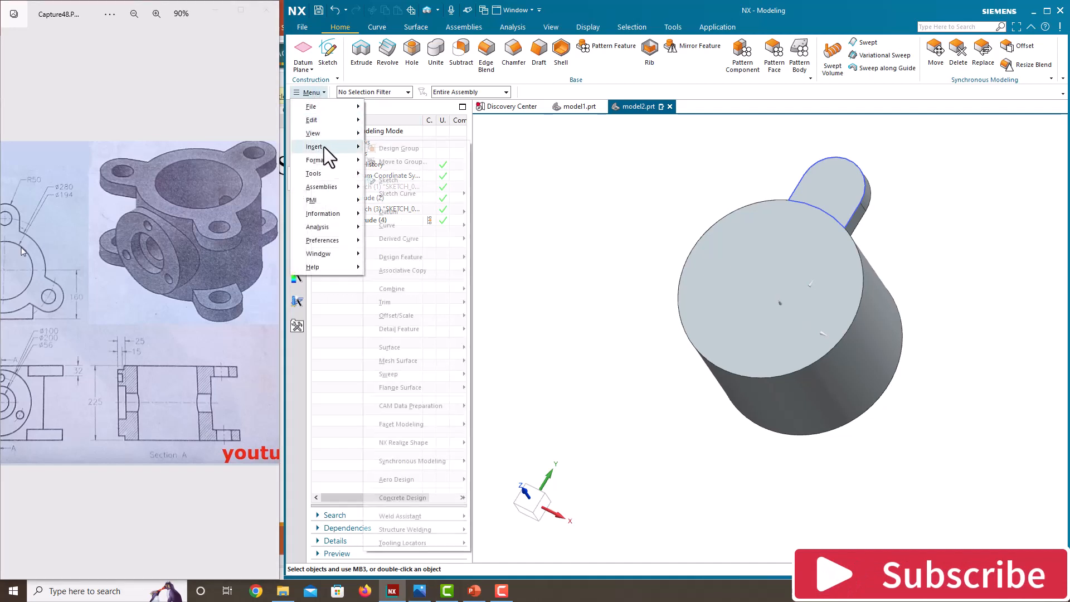
pyautogui.moveTo(412, 273)
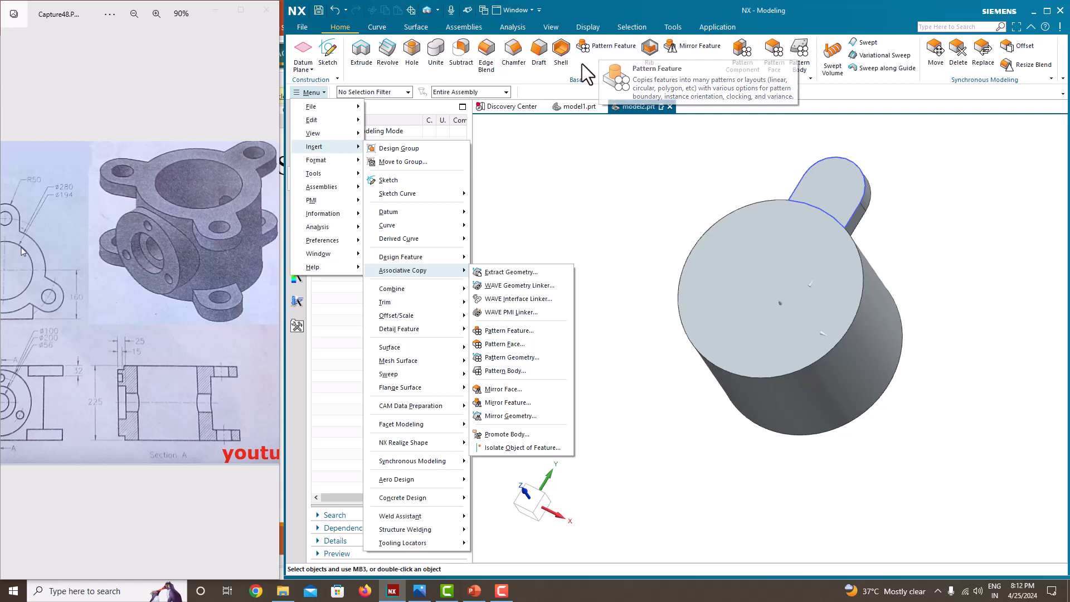
pyautogui.click(601, 48)
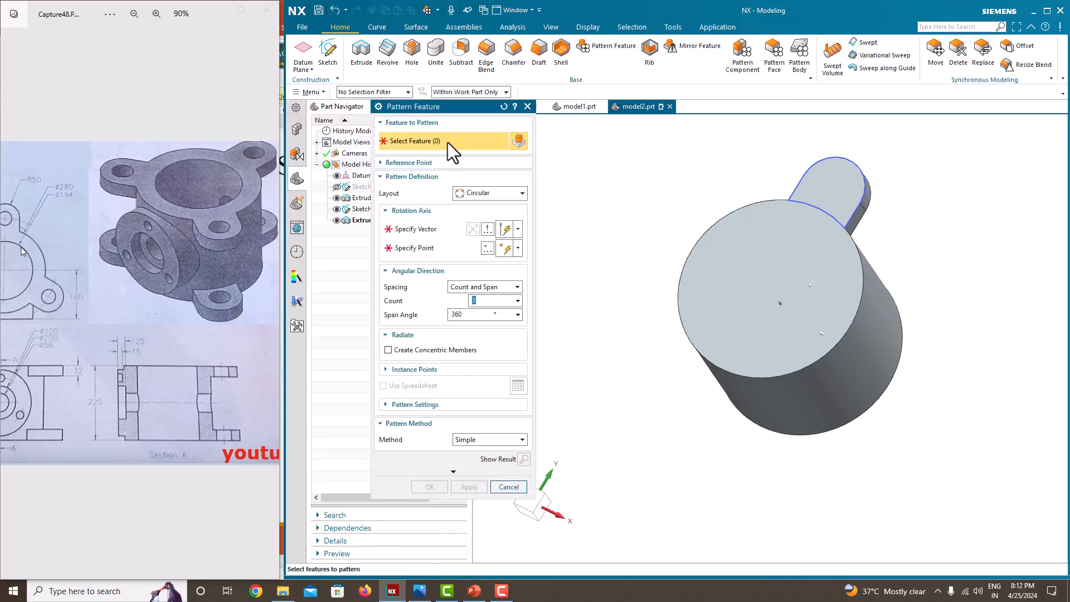
pyautogui.moveTo(442, 112); pyautogui.dragTo(549, 115)
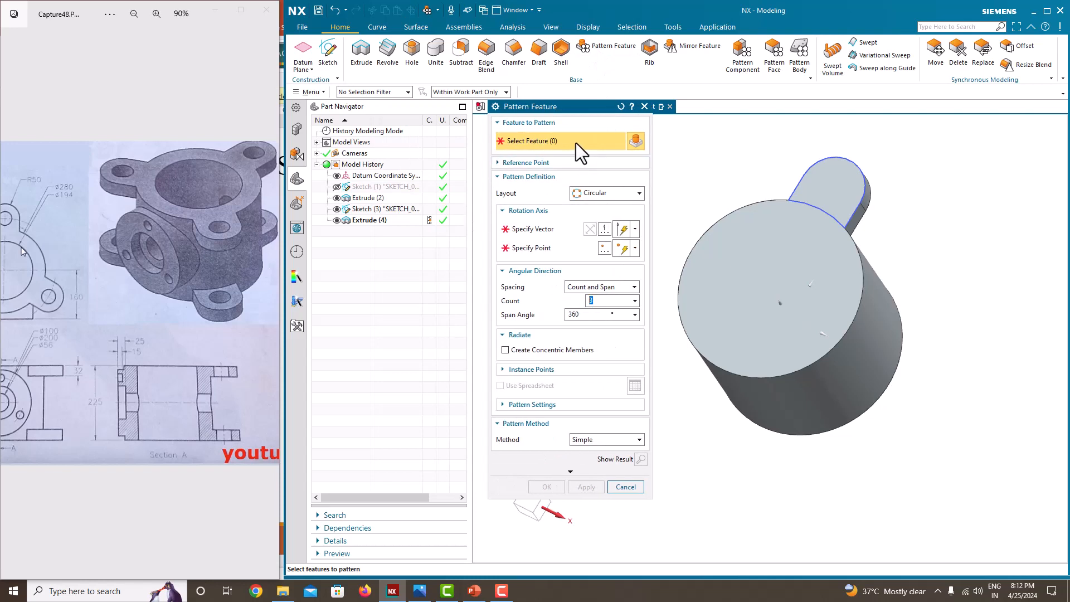
pyautogui.click(392, 221)
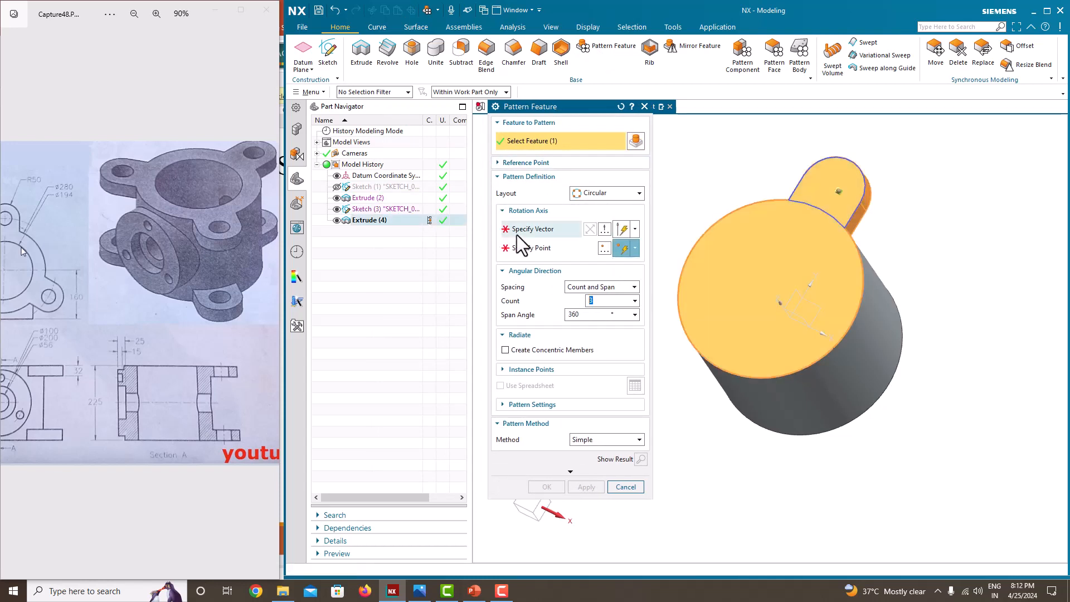
pyautogui.moveTo(669, 268); pyautogui.dragTo(684, 239, button='middle')
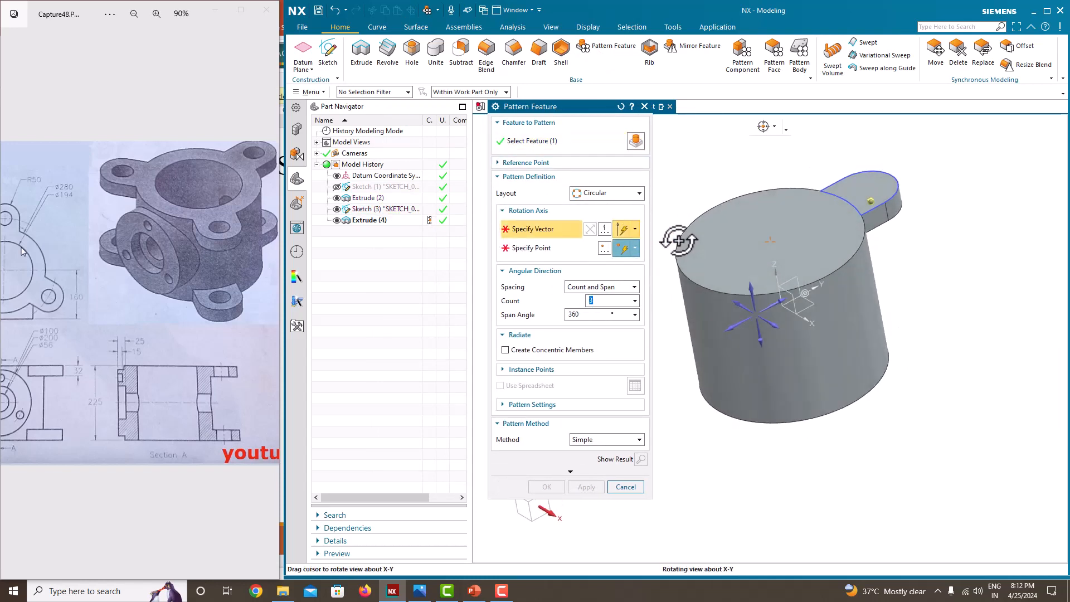
pyautogui.click(779, 277)
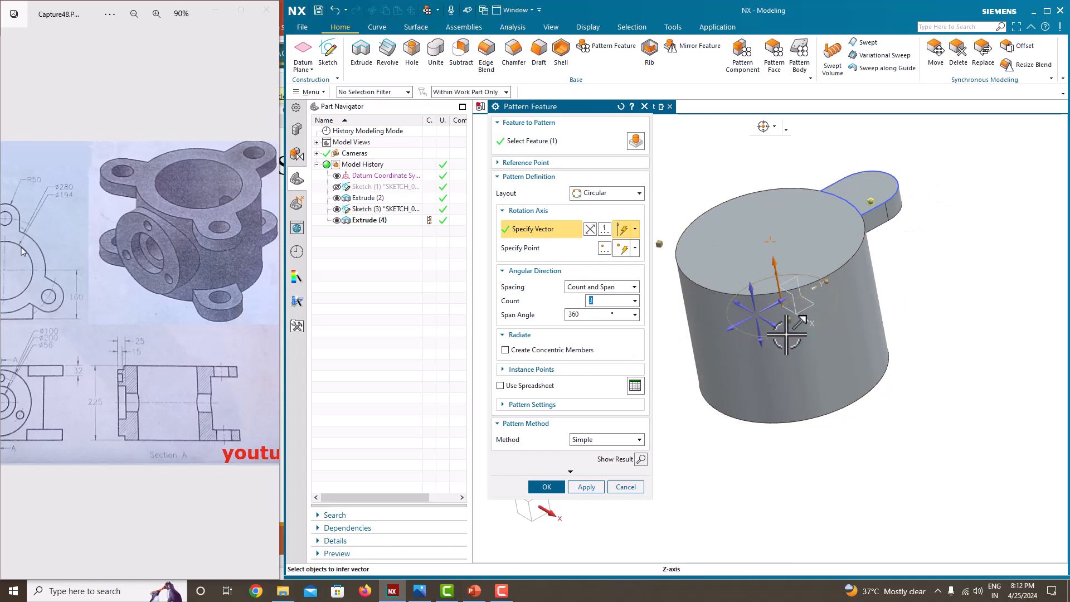
# Create the lug pattern with Count and Span spacing, a count of 3 and a span angle of 360°.
pyautogui.moveTo(768, 335); pyautogui.dragTo(799, 347, button='middle')
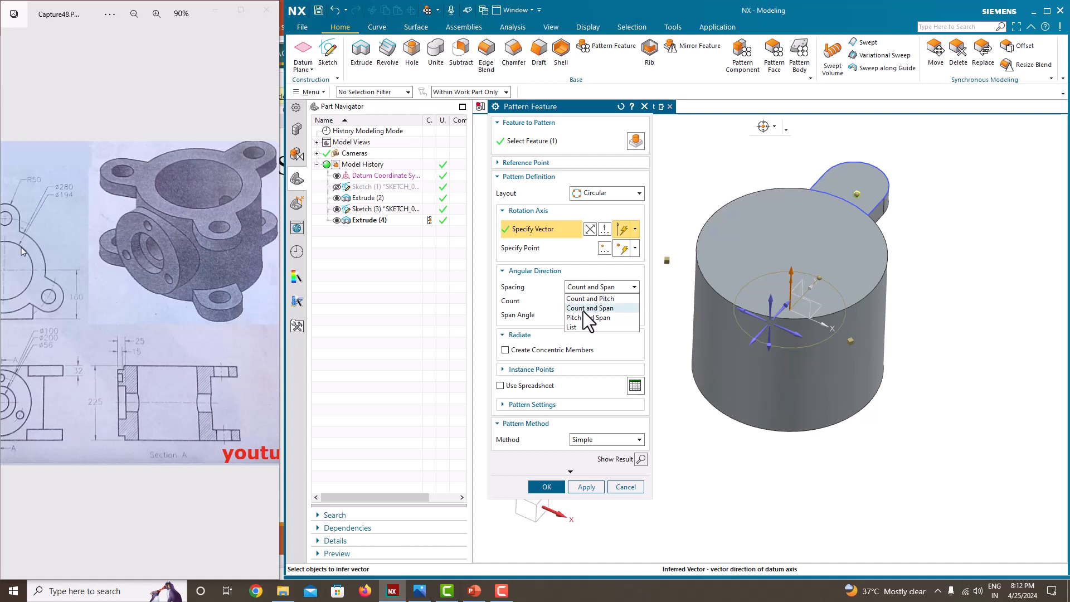
pyautogui.click(583, 309)
pyautogui.click(586, 315)
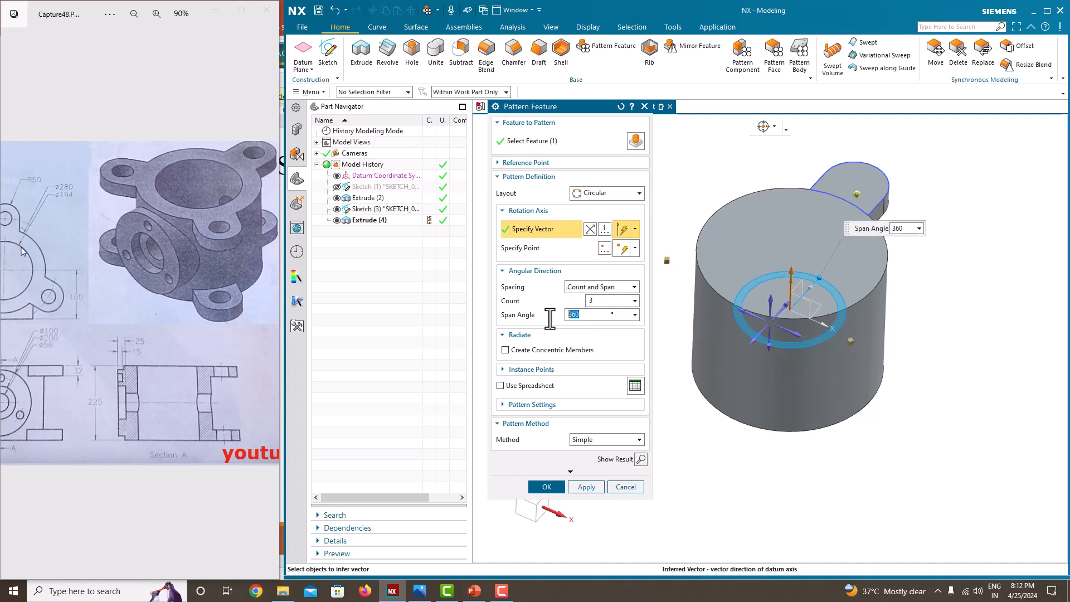
pyautogui.click(614, 301)
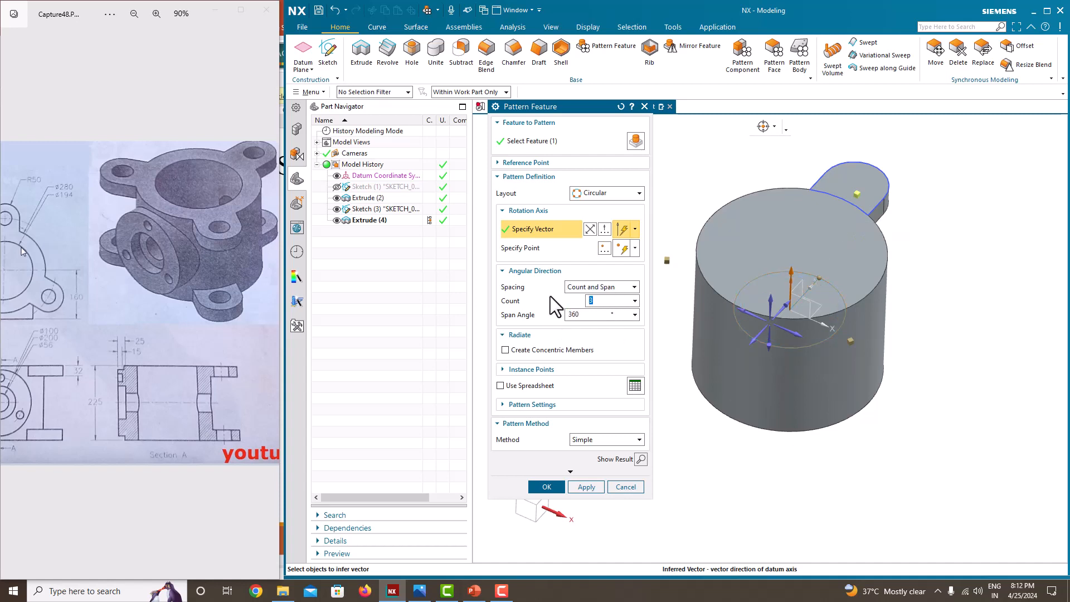
pyautogui.click(553, 490)
pyautogui.moveTo(658, 377); pyautogui.dragTo(633, 333, button='middle')
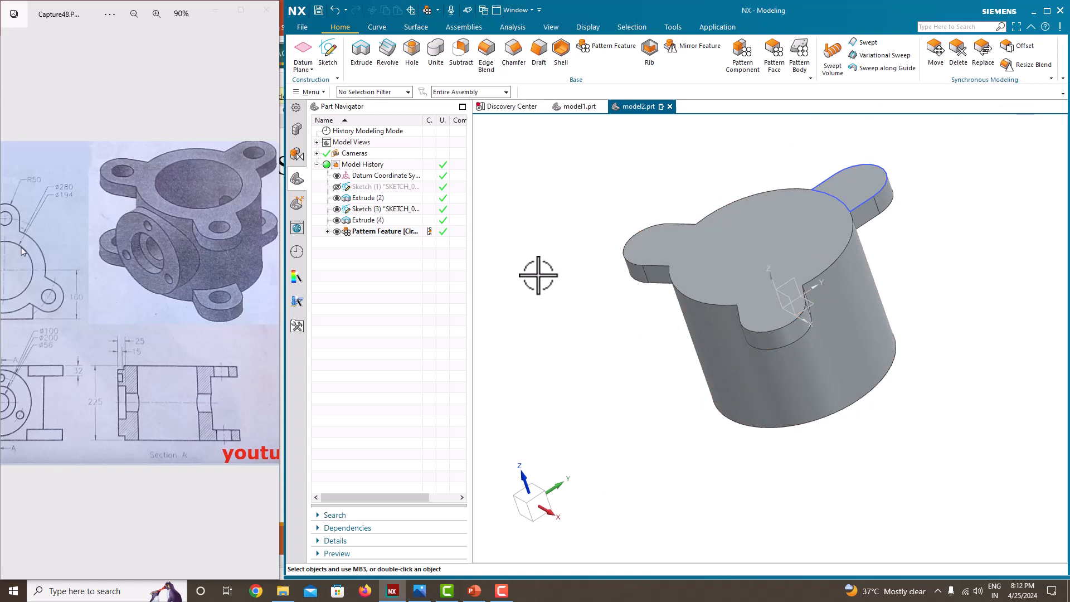
# Mirror the lug extrusion and its circular pattern about the datum XY plane with Mirror Feature.
pyautogui.click(390, 229)
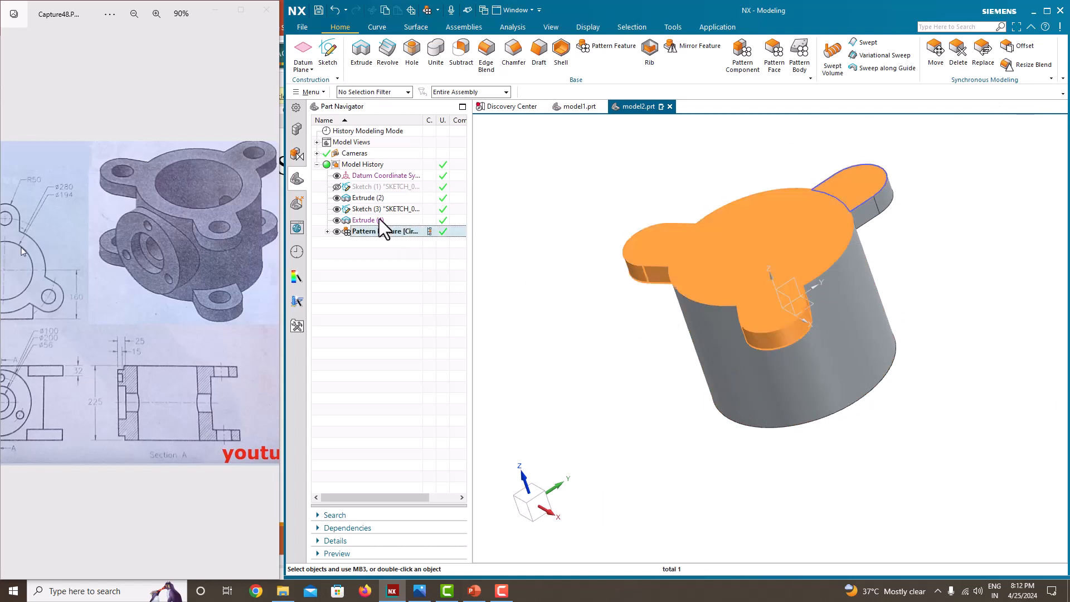
pyautogui.moveTo(560, 249); pyautogui.dragTo(574, 229, button='middle')
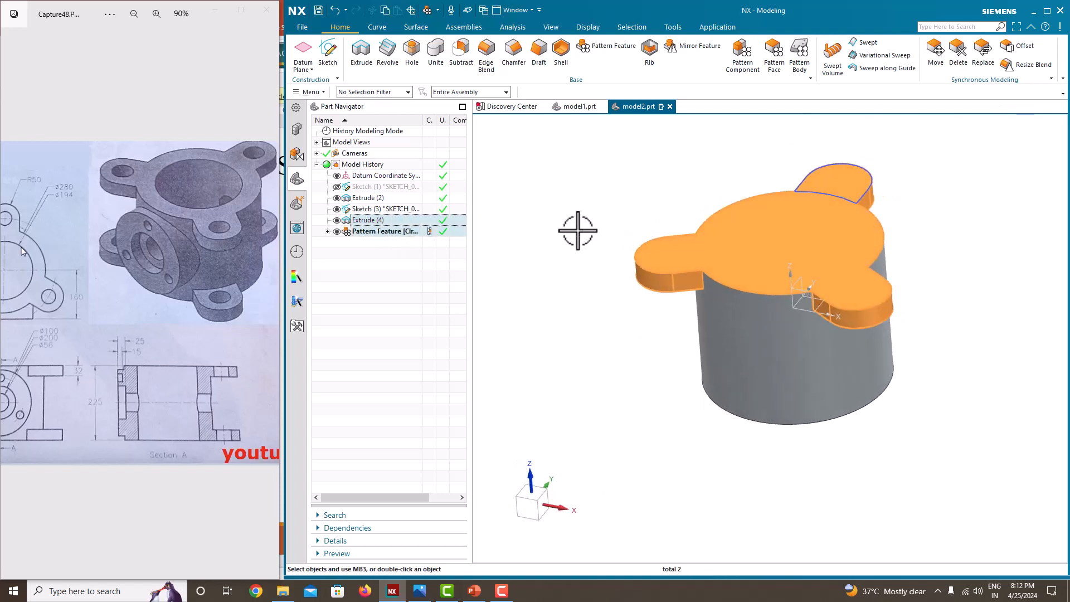
pyautogui.click(698, 52)
pyautogui.moveTo(747, 368); pyautogui.dragTo(766, 306, button='middle')
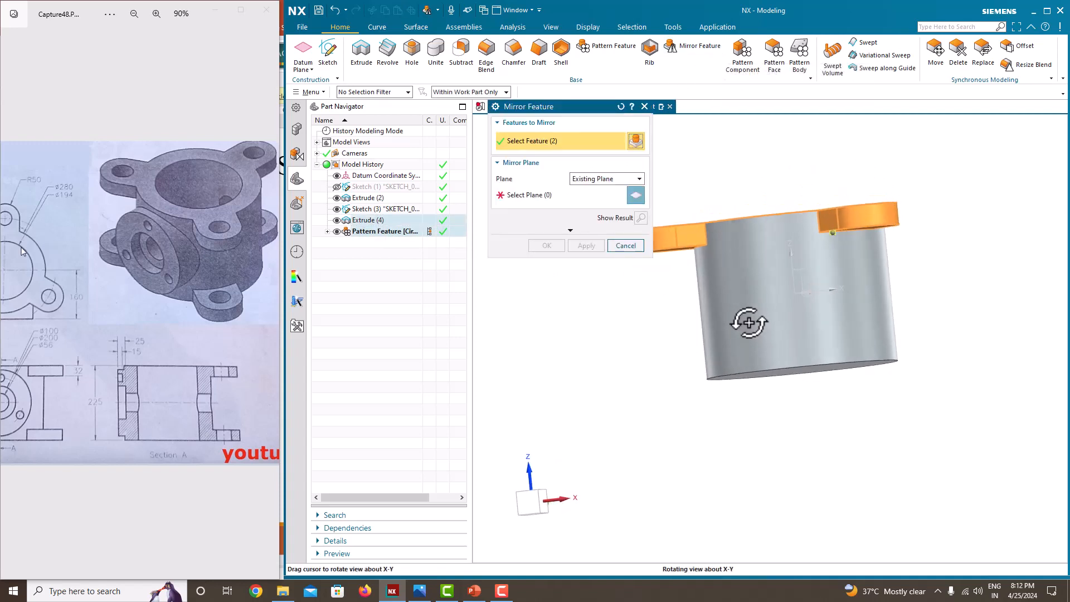
pyautogui.moveTo(827, 291); pyautogui.dragTo(712, 312, button='middle')
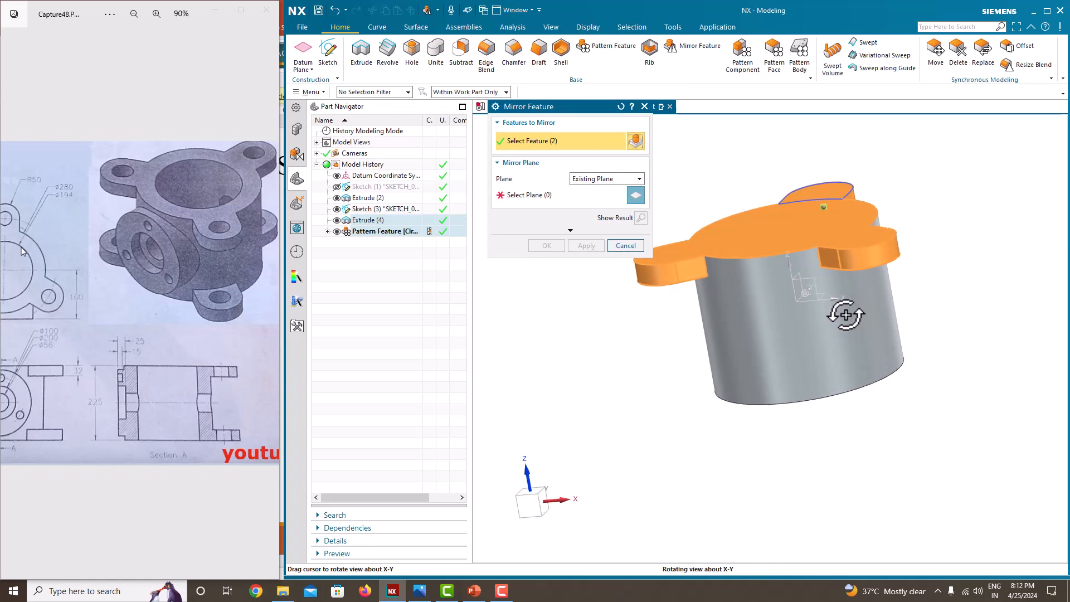
pyautogui.click(532, 194)
pyautogui.moveTo(760, 329); pyautogui.dragTo(663, 349, button='middle')
pyautogui.click(793, 299)
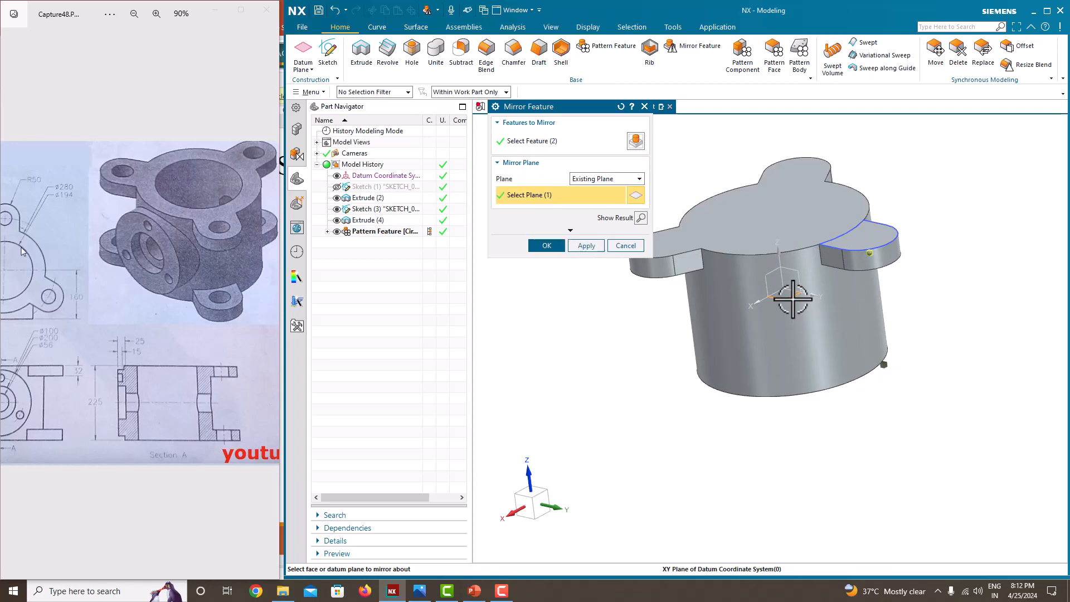
pyautogui.click(547, 245)
# Hide the lug profile sketch in the model.
pyautogui.moveTo(580, 310); pyautogui.dragTo(650, 373, button='middle')
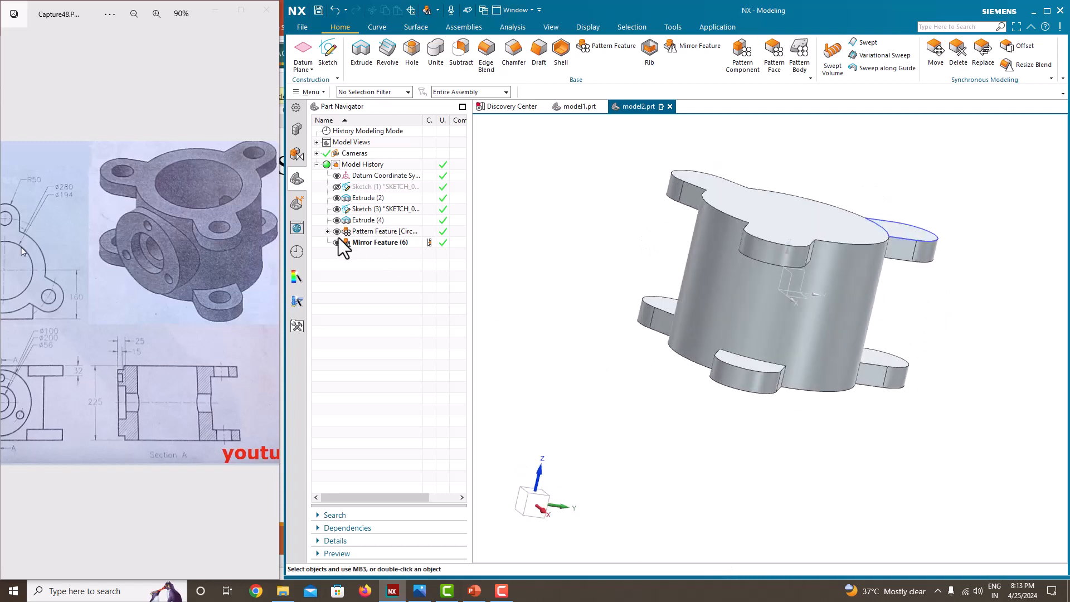
pyautogui.click(336, 209)
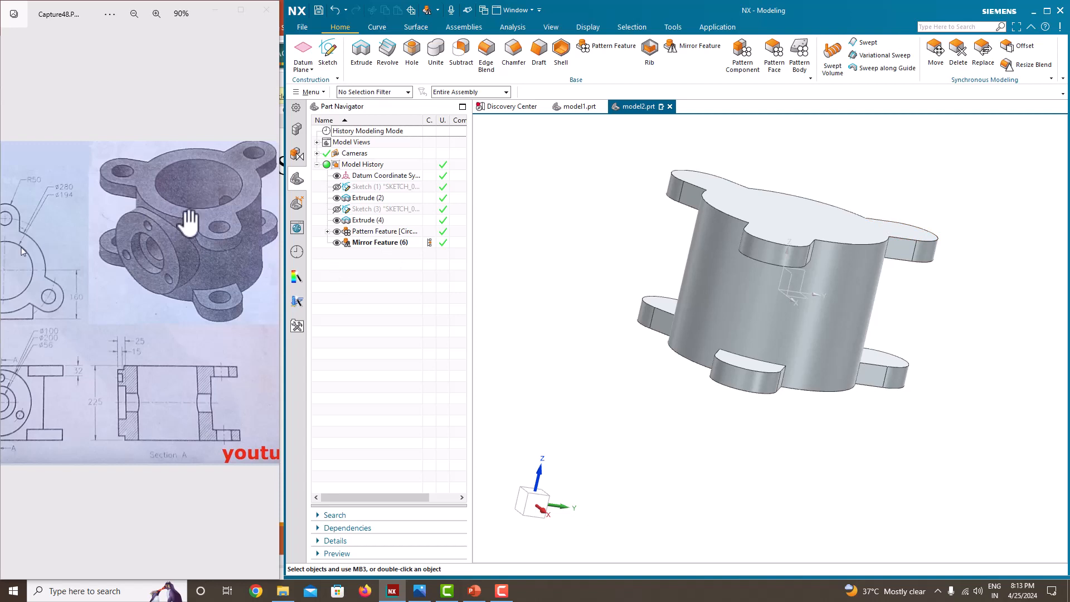
pyautogui.moveTo(55, 274); pyautogui.dragTo(129, 277)
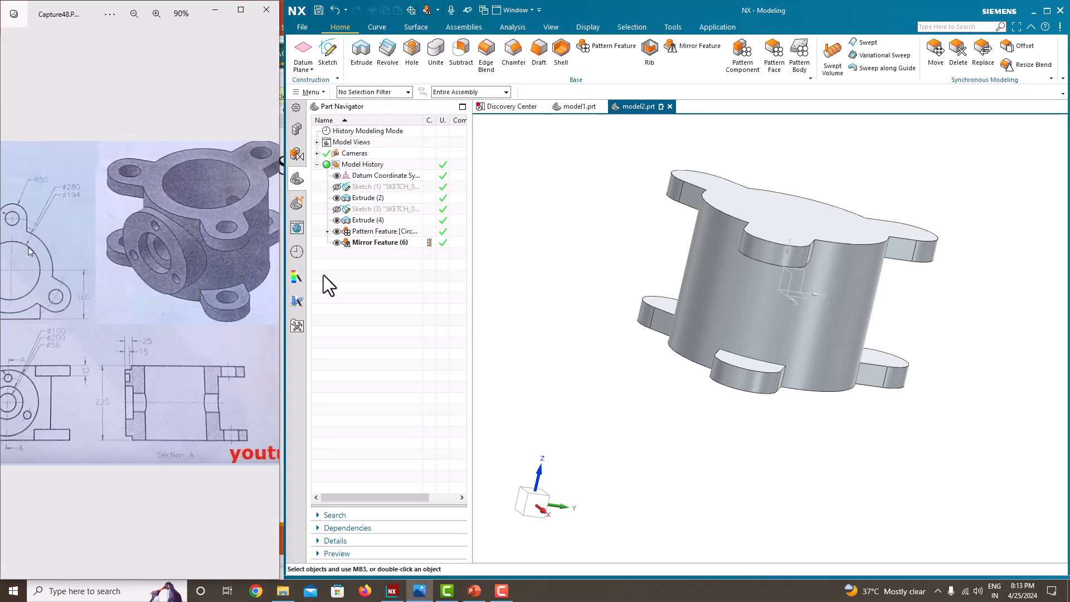
pyautogui.moveTo(558, 301); pyautogui.dragTo(583, 357, button='middle')
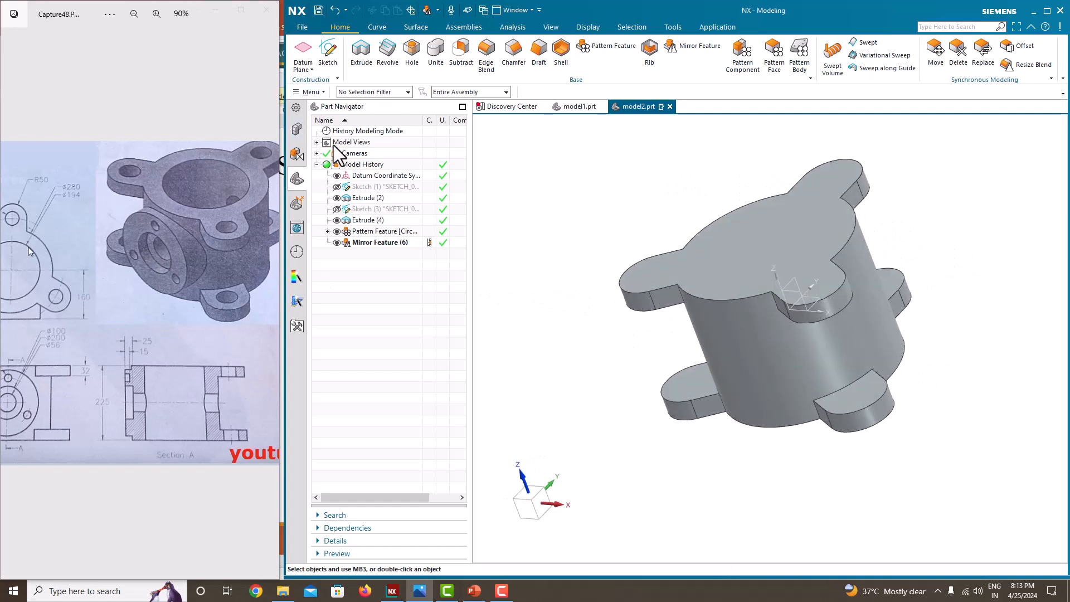
pyautogui.moveTo(641, 268); pyautogui.dragTo(561, 301, button='middle')
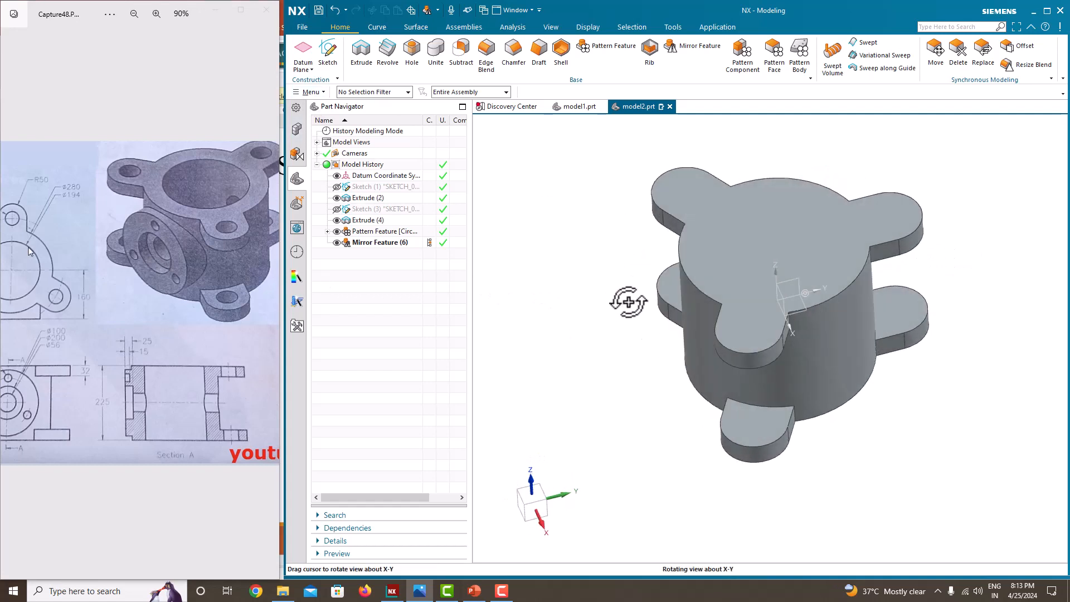
pyautogui.click(301, 56)
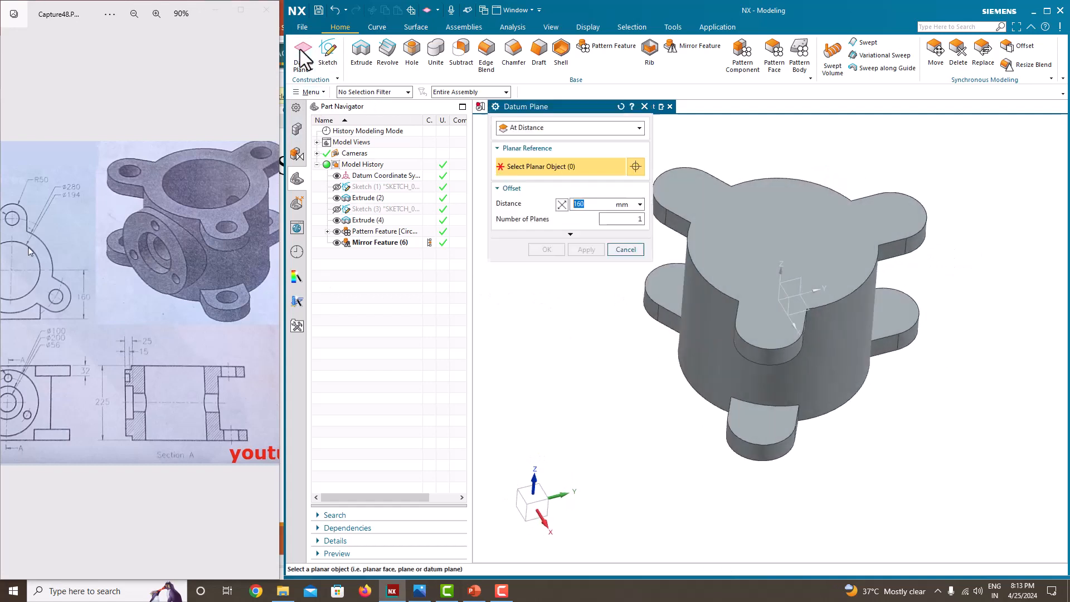
pyautogui.click(625, 249)
pyautogui.click(328, 55)
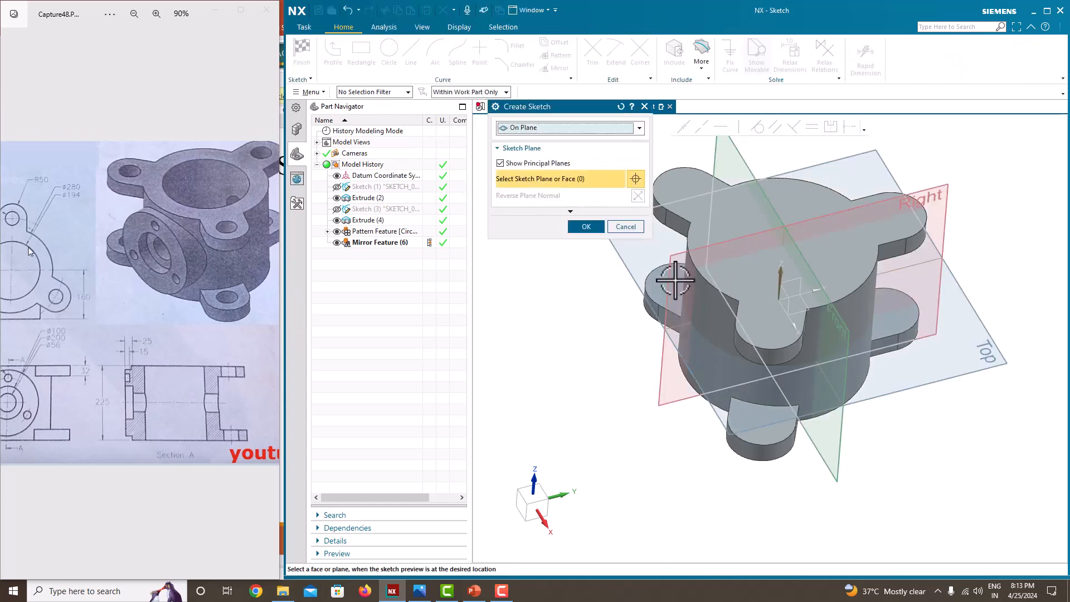
pyautogui.moveTo(676, 281)
pyautogui.mouseDown(button='middle')
pyautogui.moveTo(694, 296)
pyautogui.moveTo(697, 317)
pyautogui.moveTo(706, 310)
pyautogui.mouseUp(button='middle')
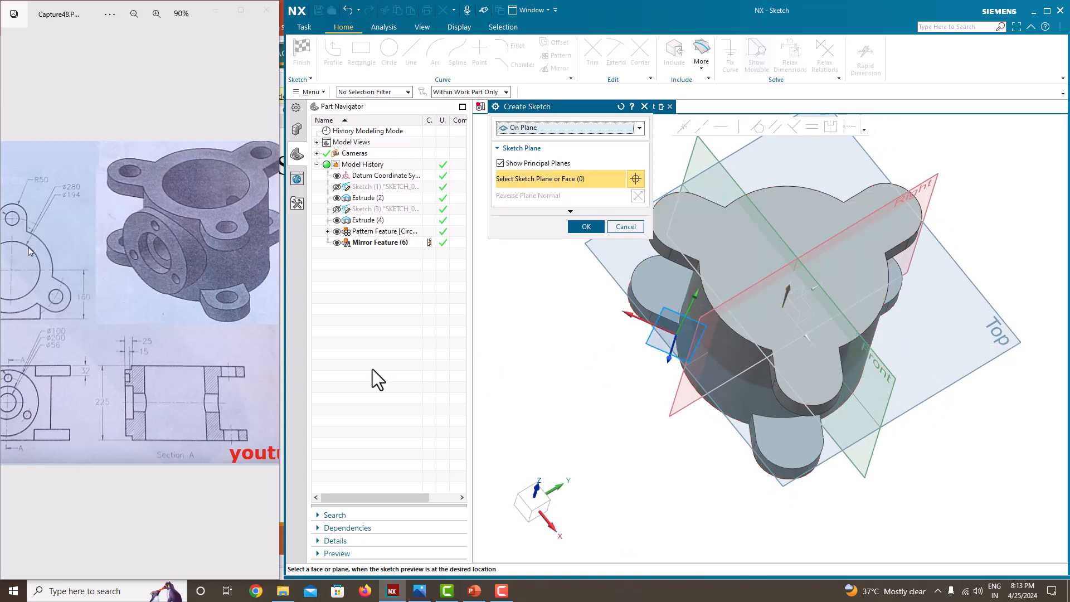
pyautogui.moveTo(163, 407); pyautogui.dragTo(204, 407)
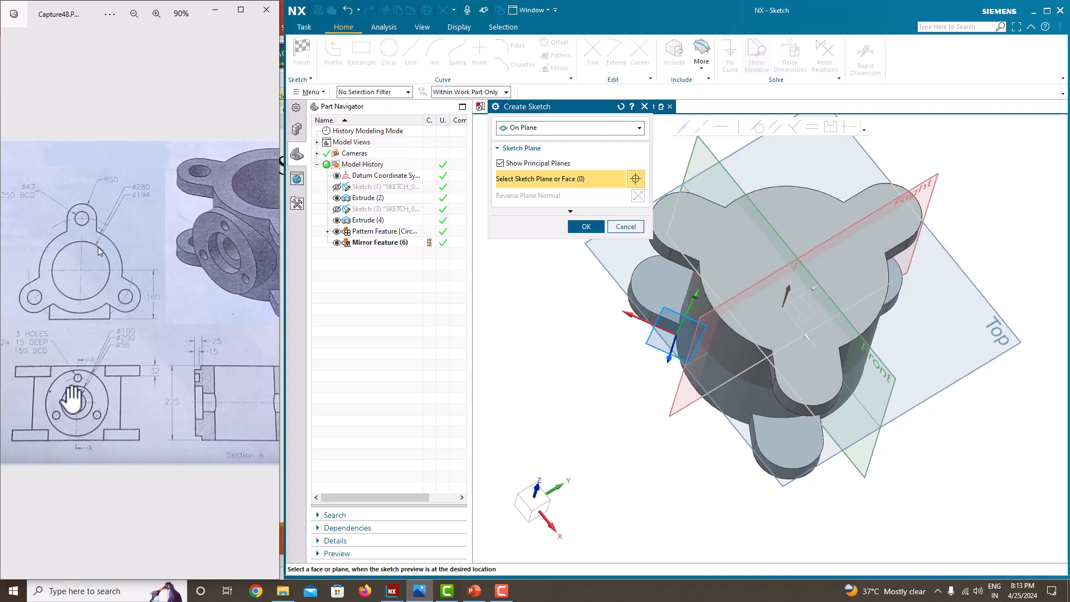
pyautogui.scroll(-2, 75, 400)
pyautogui.scroll(3, 185, 428)
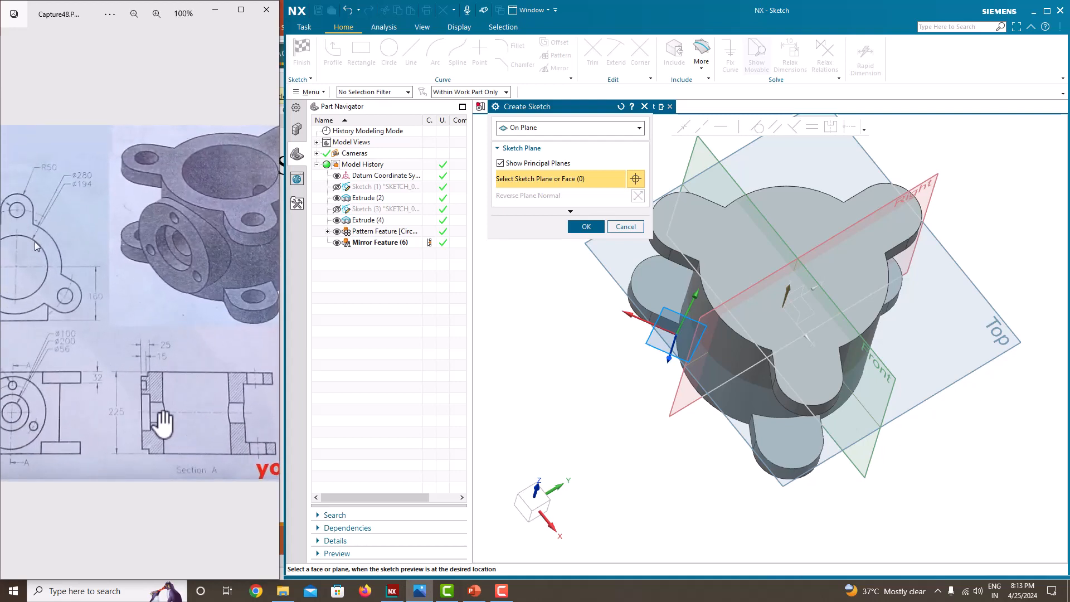
pyautogui.scroll(-3, 161, 414)
pyautogui.scroll(2, 72, 337)
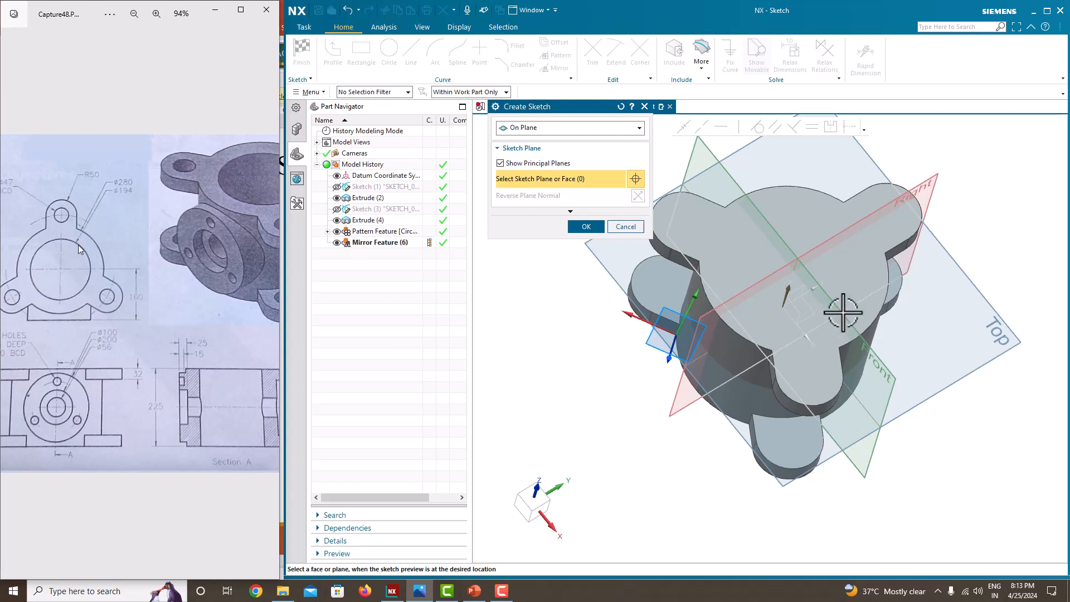
pyautogui.click(625, 227)
# Create a datum plane at a distance of 160 mm from the datum XZ plane, in the reversed direction.
pyautogui.click(304, 61)
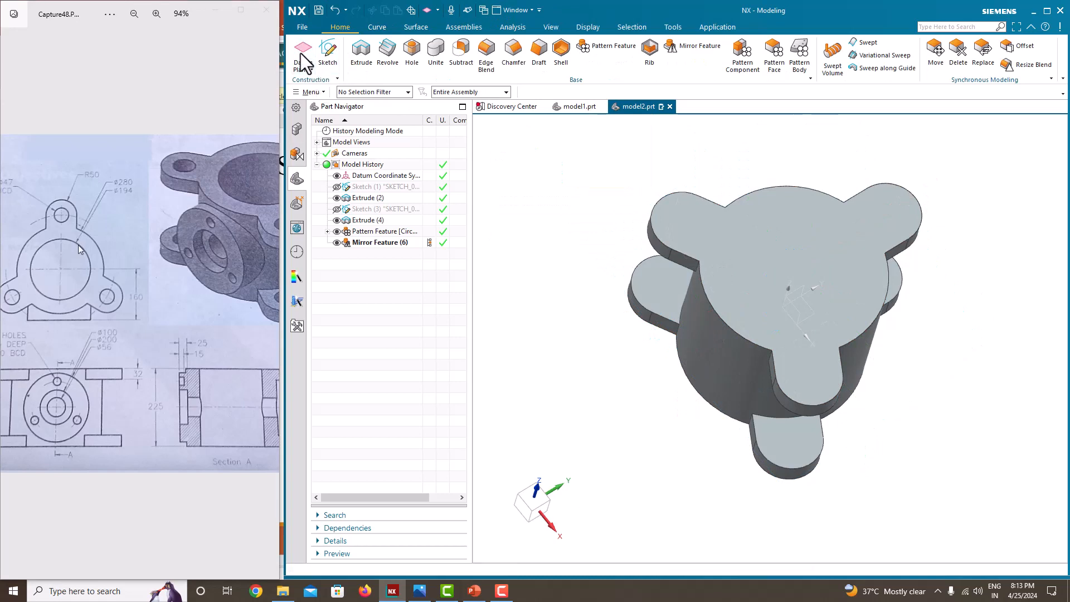
pyautogui.click(799, 314)
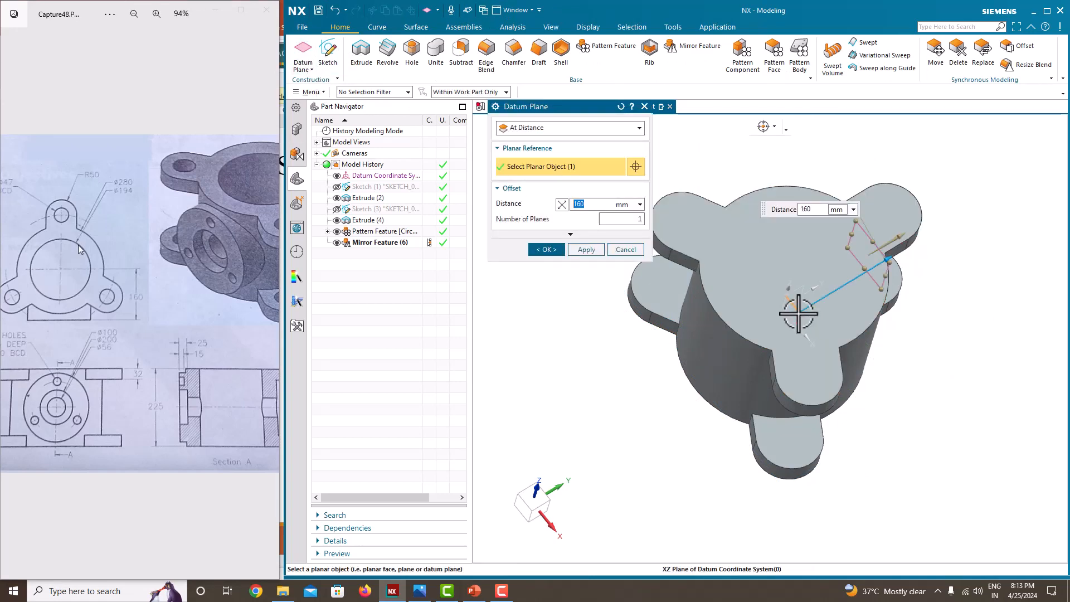
pyautogui.click(563, 204)
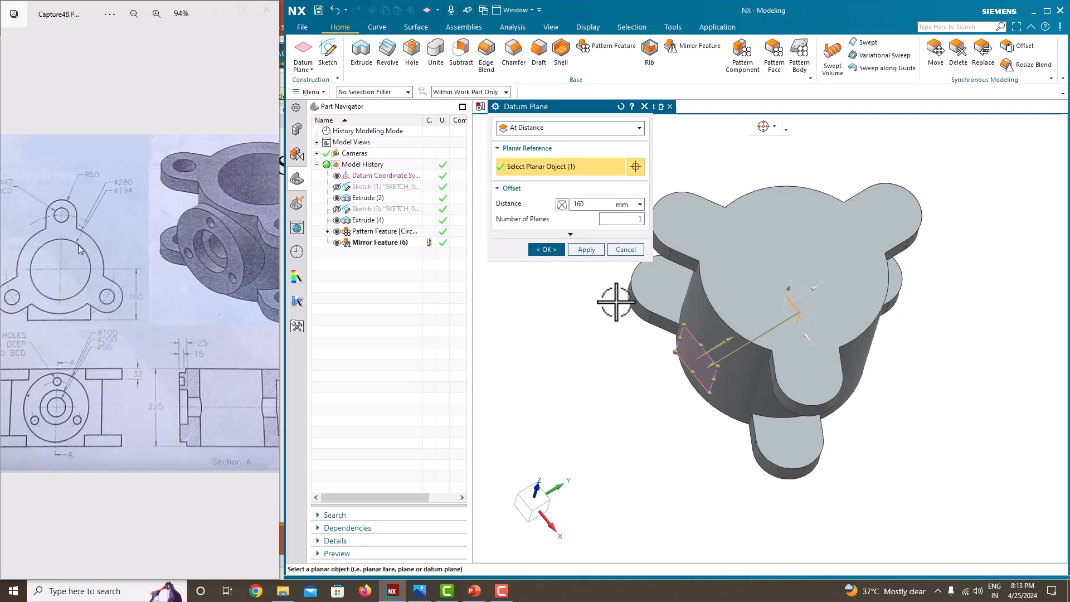
pyautogui.click(549, 250)
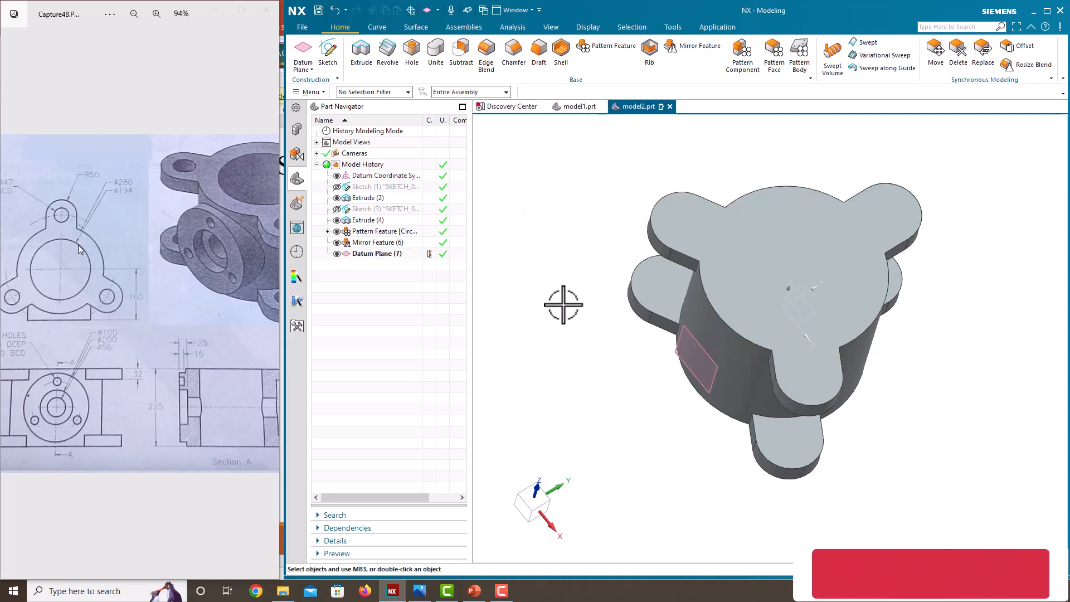
# Start a sketch on the new offset datum plane and orient the view to the sketch.
pyautogui.moveTo(570, 323); pyautogui.dragTo(607, 311, button='middle')
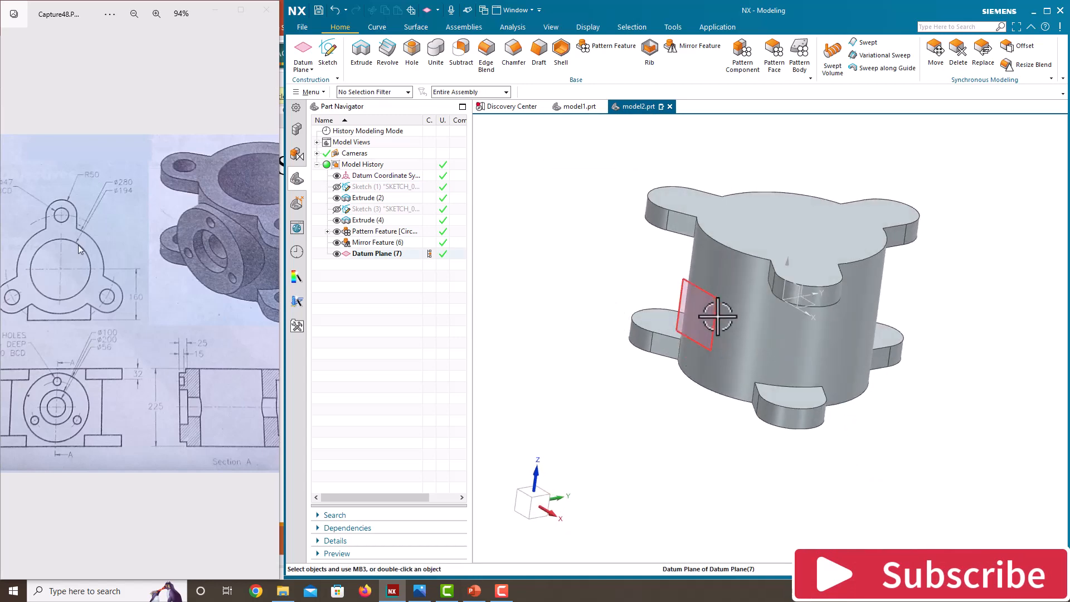
pyautogui.click(331, 53)
pyautogui.click(377, 253)
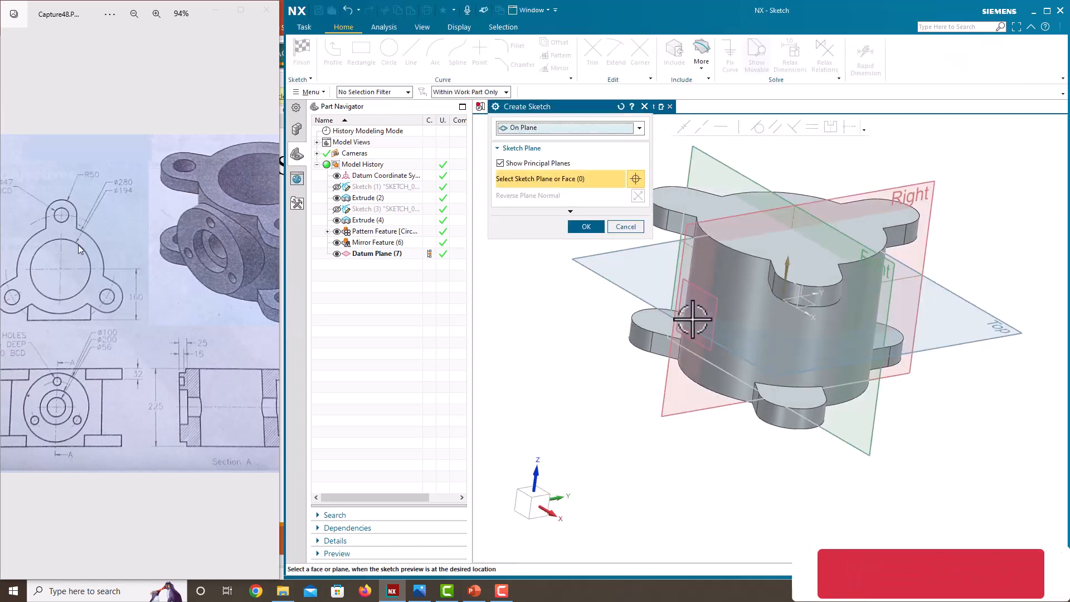
pyautogui.click(586, 230)
pyautogui.moveTo(586, 230)
pyautogui.mouseDown(button='middle')
pyautogui.moveTo(747, 327)
pyautogui.moveTo(745, 363)
pyautogui.moveTo(770, 357)
pyautogui.moveTo(748, 362)
pyautogui.moveTo(749, 343)
pyautogui.mouseUp(button='middle')
pyautogui.rightClick(567, 159)
pyautogui.click(603, 181)
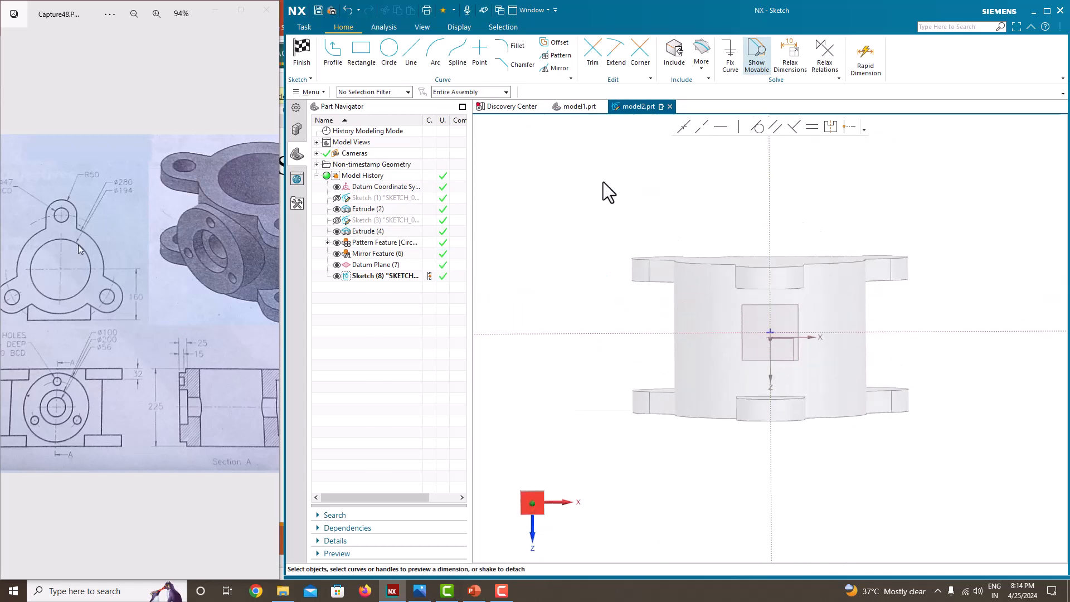
# Sketch a circle about 197 mm in diameter centred on the sketch origin.
pyautogui.click(389, 61)
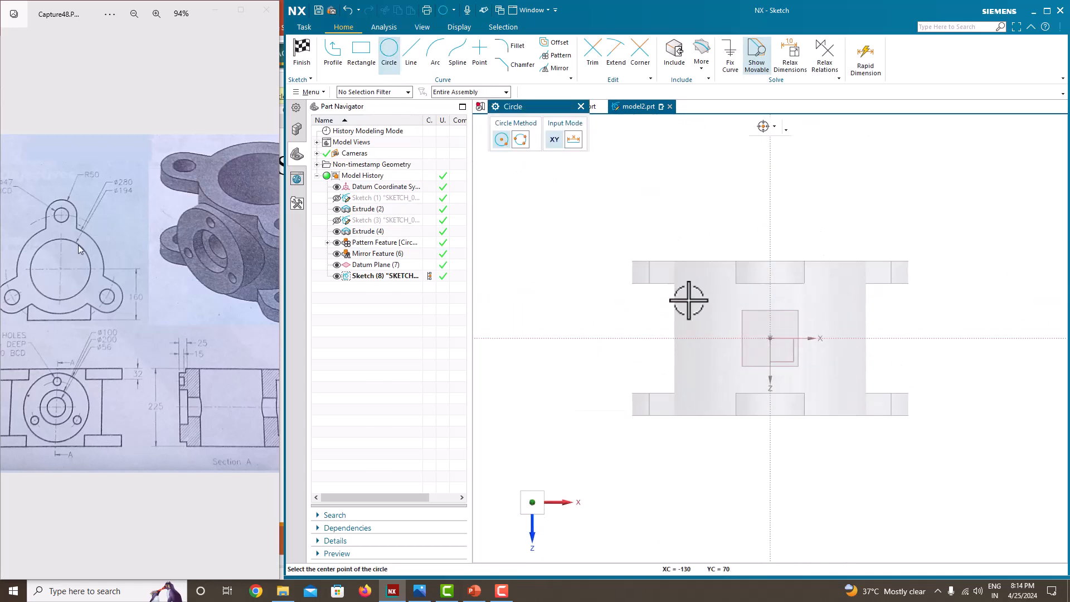
pyautogui.scroll(2, 769, 342)
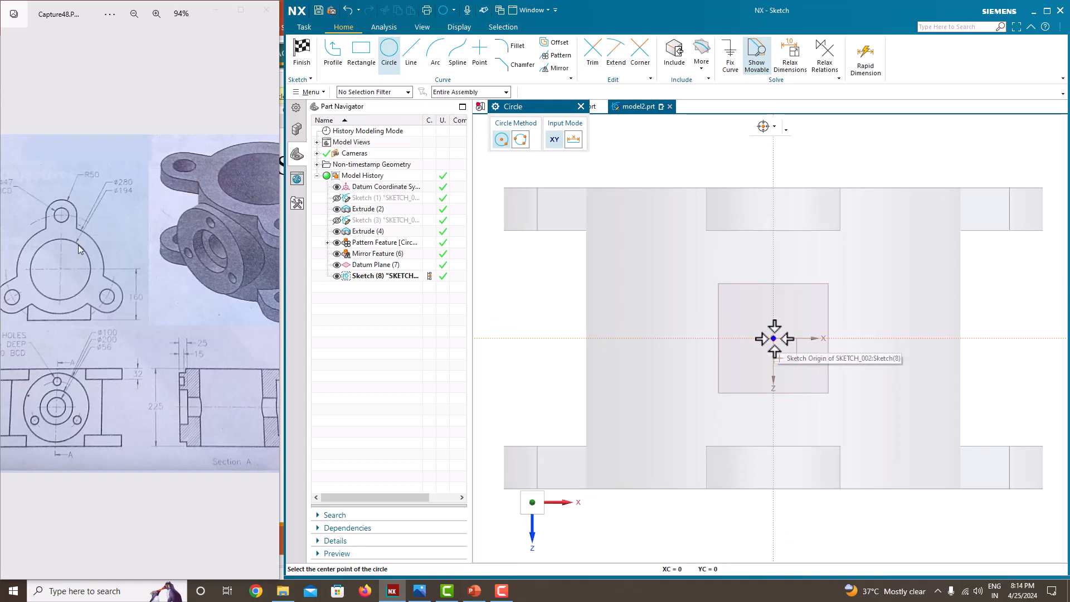
pyautogui.click(774, 339)
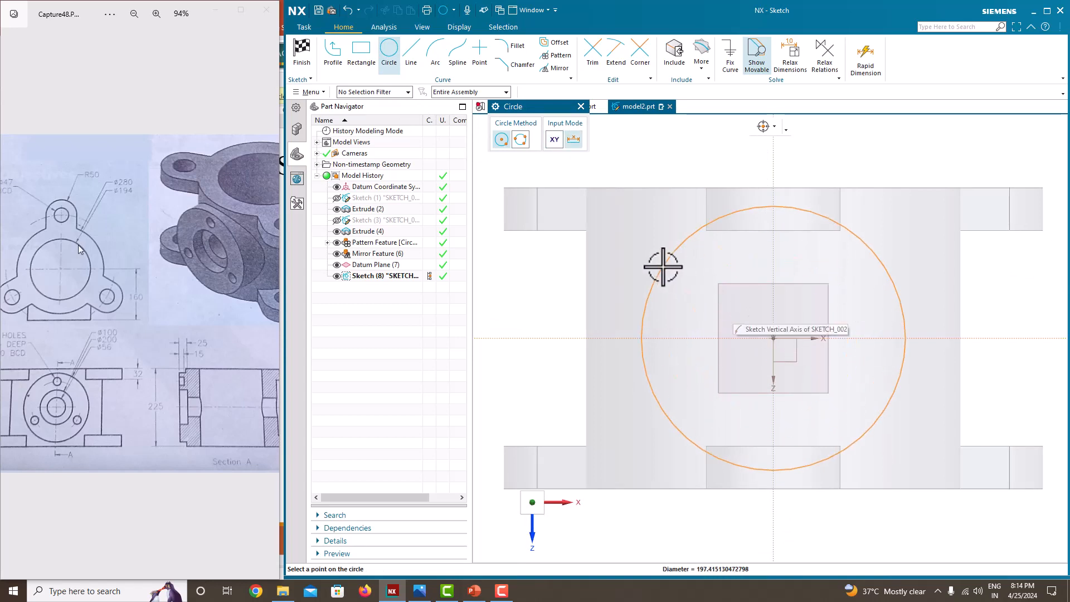
pyautogui.click(663, 266)
pyautogui.middleClick(625, 289)
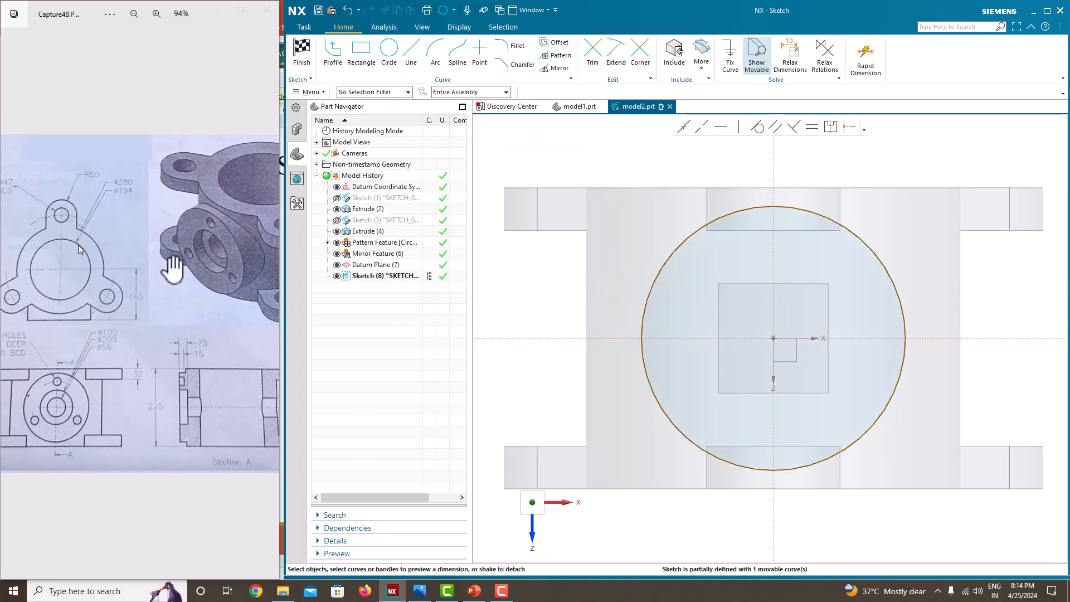
# Dimension the circle's diameter as 200 mm without scaling the entire sketch, and finish the sketch.
pyautogui.keyDown('ctrl'); pyautogui.scroll(-3, 184, 269); pyautogui.keyUp('ctrl')
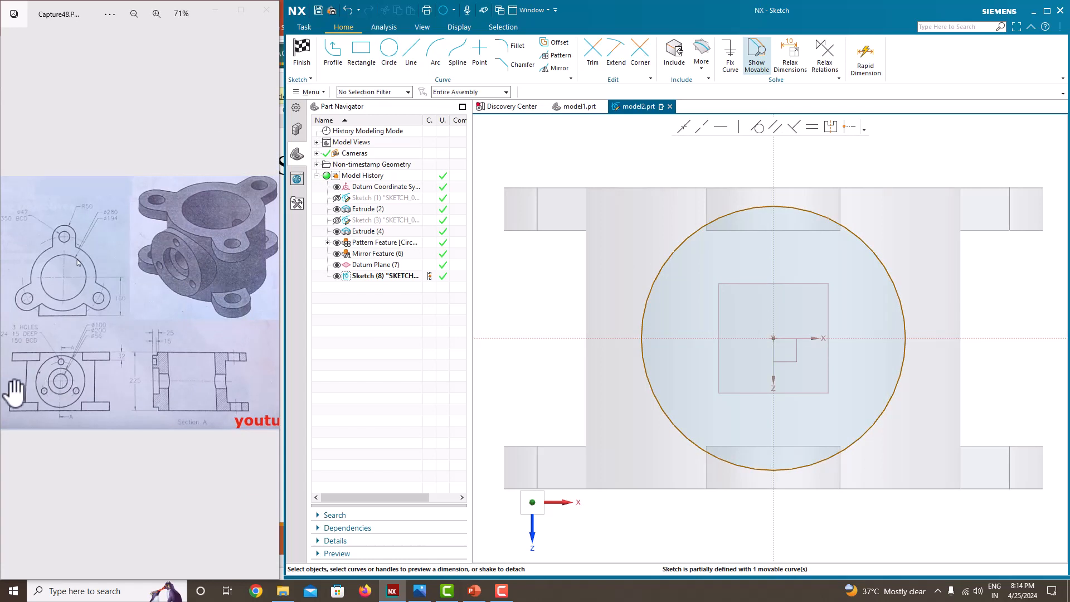
pyautogui.keyDown('ctrl'); pyautogui.scroll(5, 16, 390); pyautogui.keyUp('ctrl')
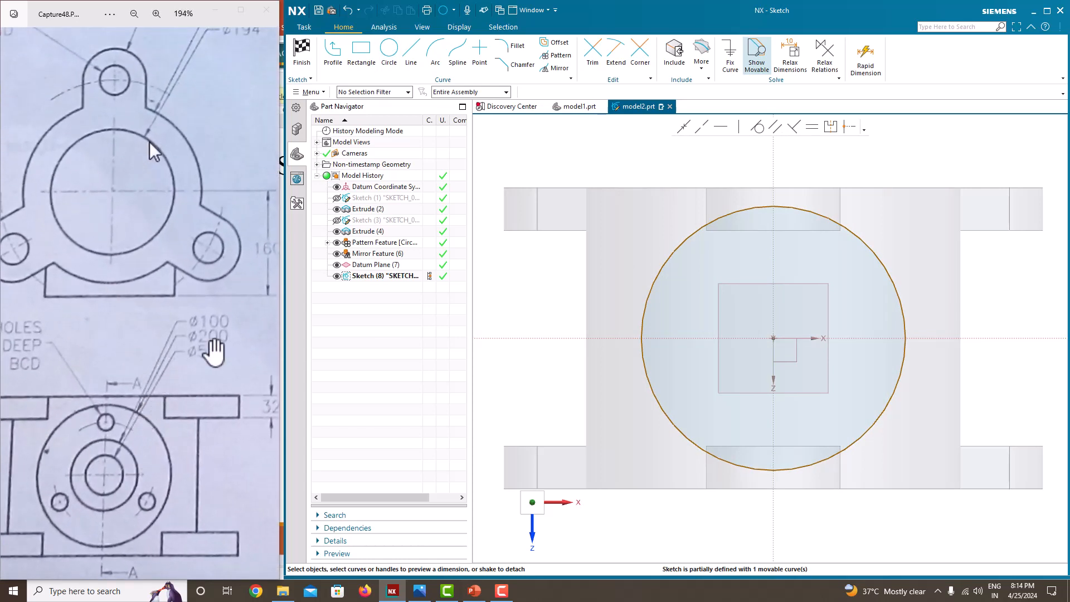
pyautogui.press('d')
pyautogui.click(870, 245)
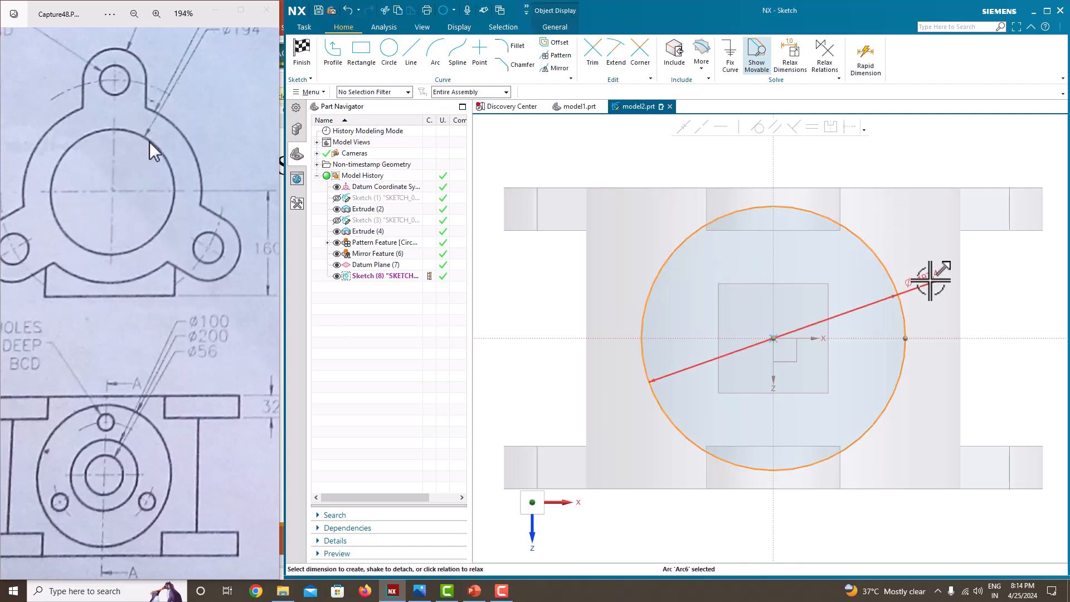
pyautogui.click(930, 279)
pyautogui.write('200')
pyautogui.press('Return')
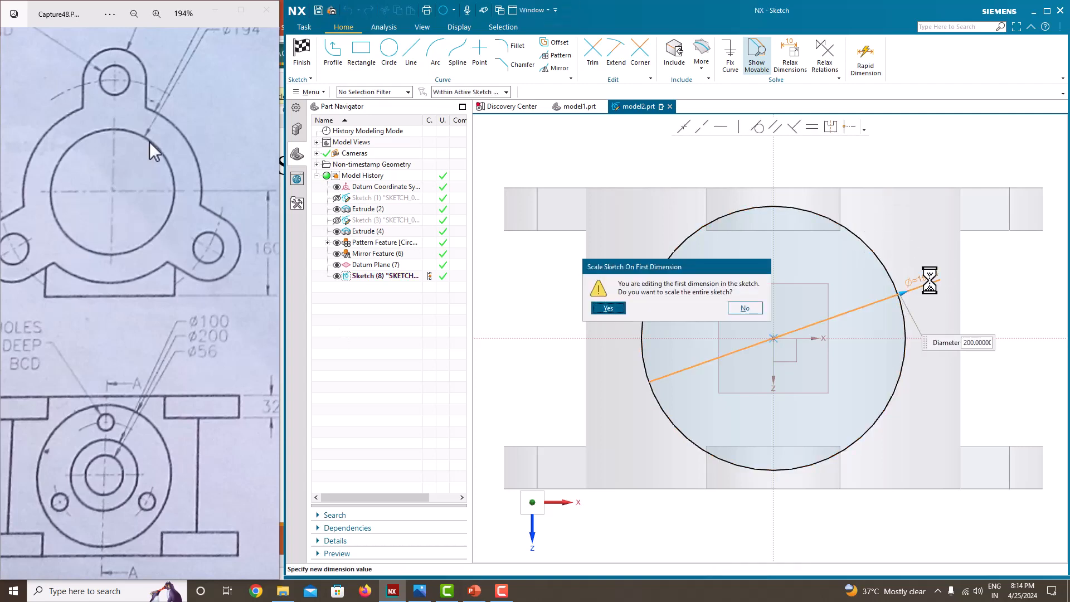
pyautogui.click(747, 310)
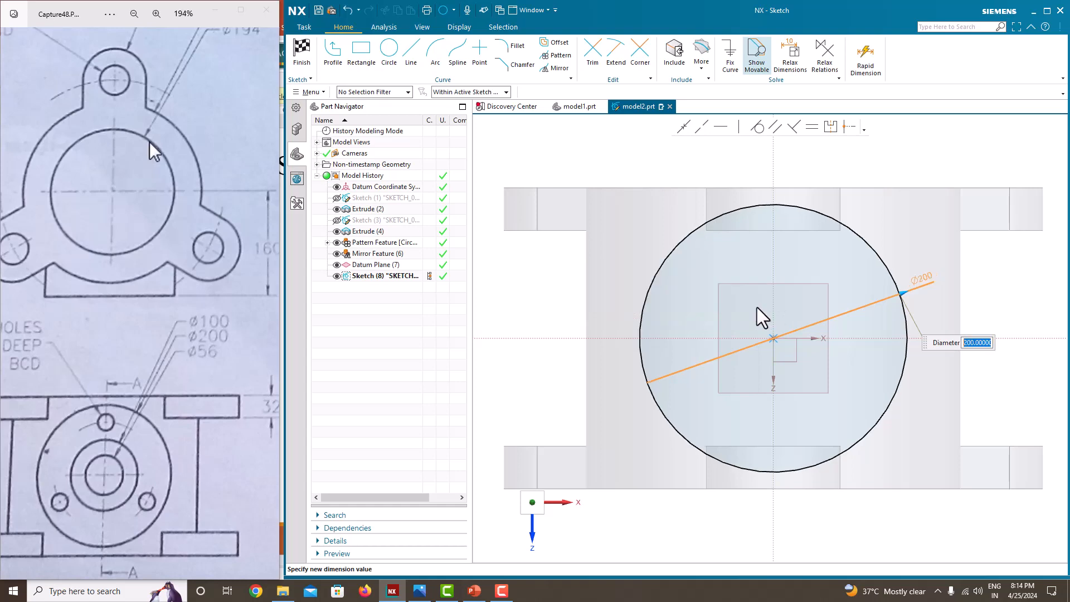
pyautogui.scroll(-2, 636, 261)
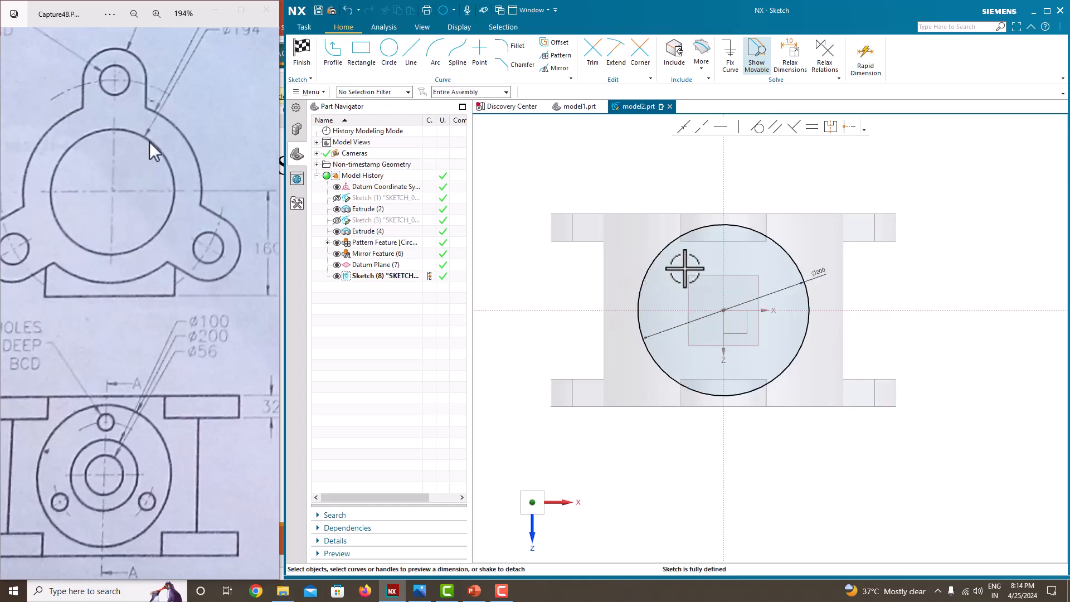
pyautogui.rightClick(824, 139)
pyautogui.click(835, 146)
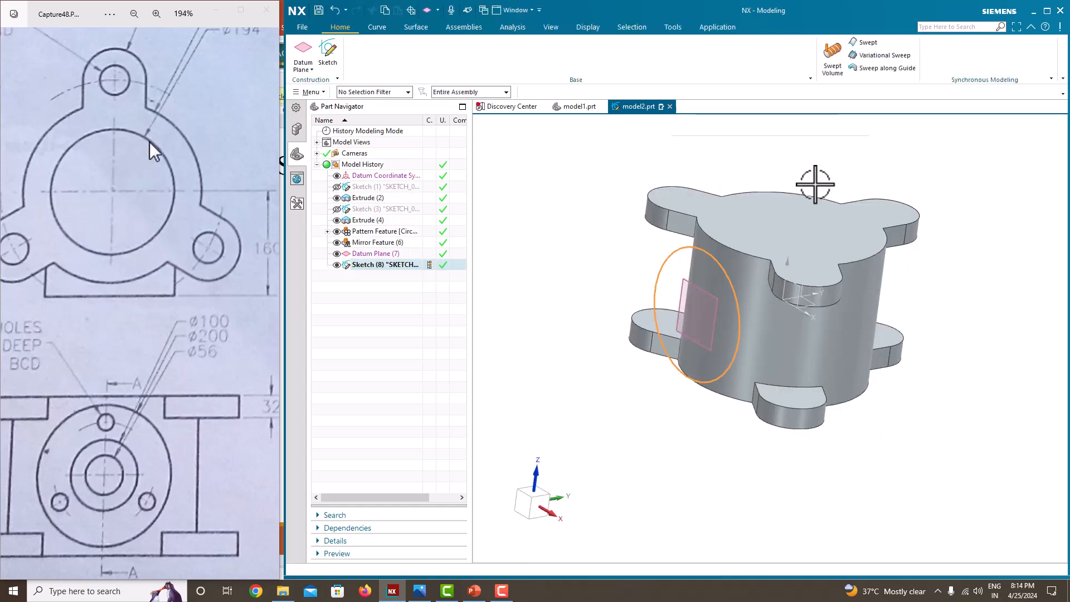
# Extrude the 200 mm circle until the next face, united with the housing body, and hide its sketch and the offset datum plane.
pyautogui.click(363, 58)
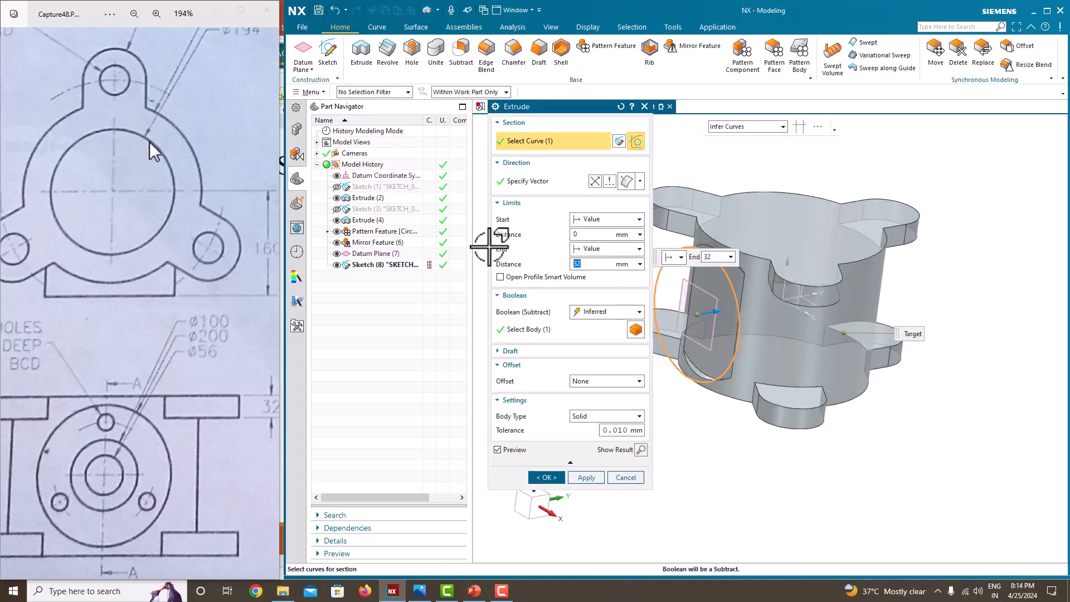
pyautogui.moveTo(710, 353); pyautogui.dragTo(676, 346, button='middle')
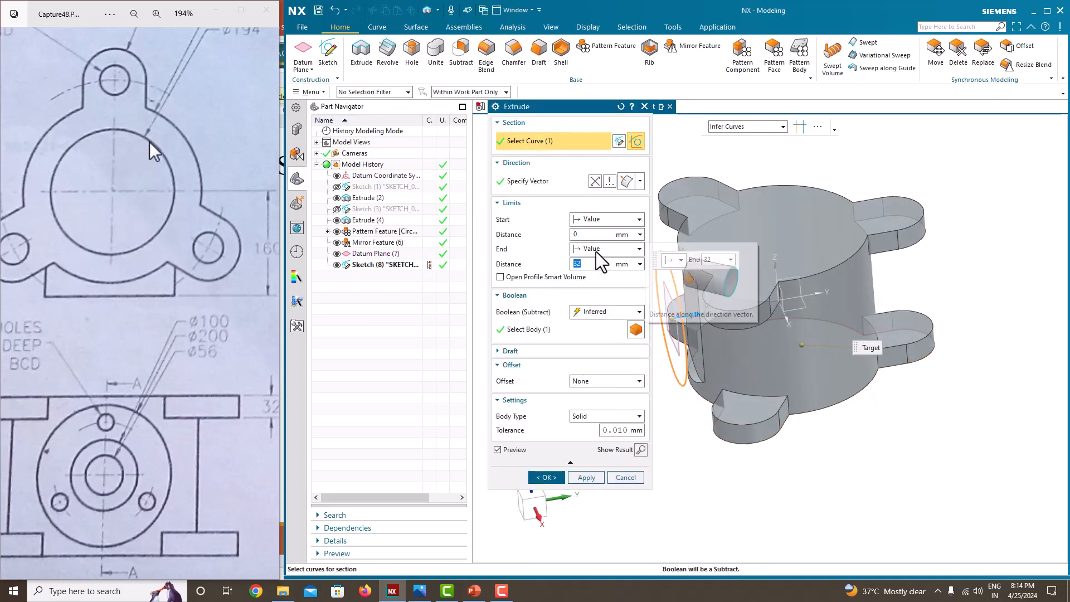
pyautogui.click(600, 313)
pyautogui.click(597, 338)
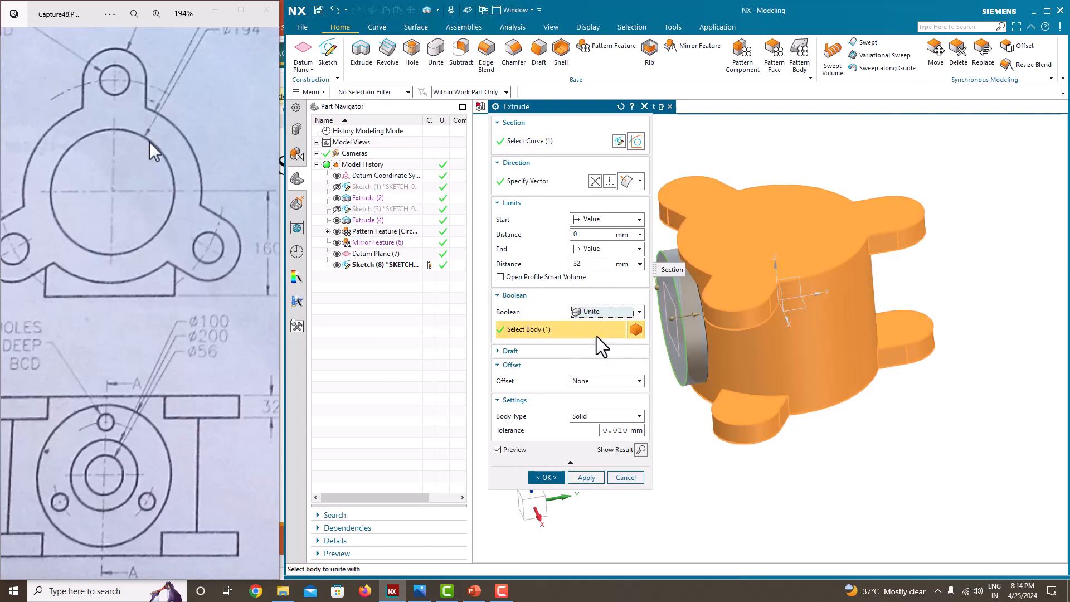
pyautogui.click(590, 251)
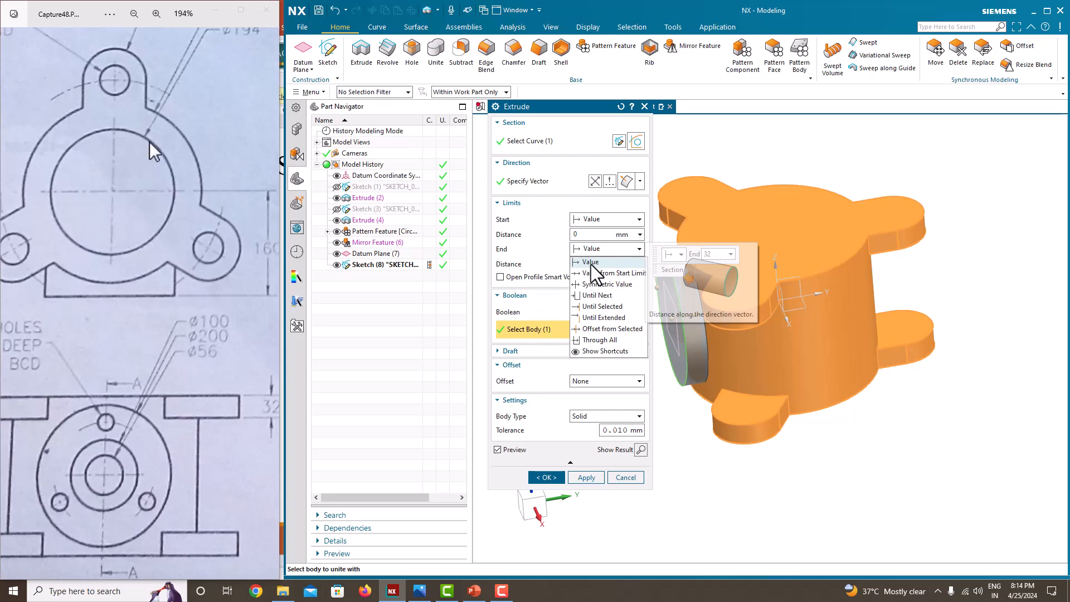
pyautogui.click(602, 290)
pyautogui.click(547, 465)
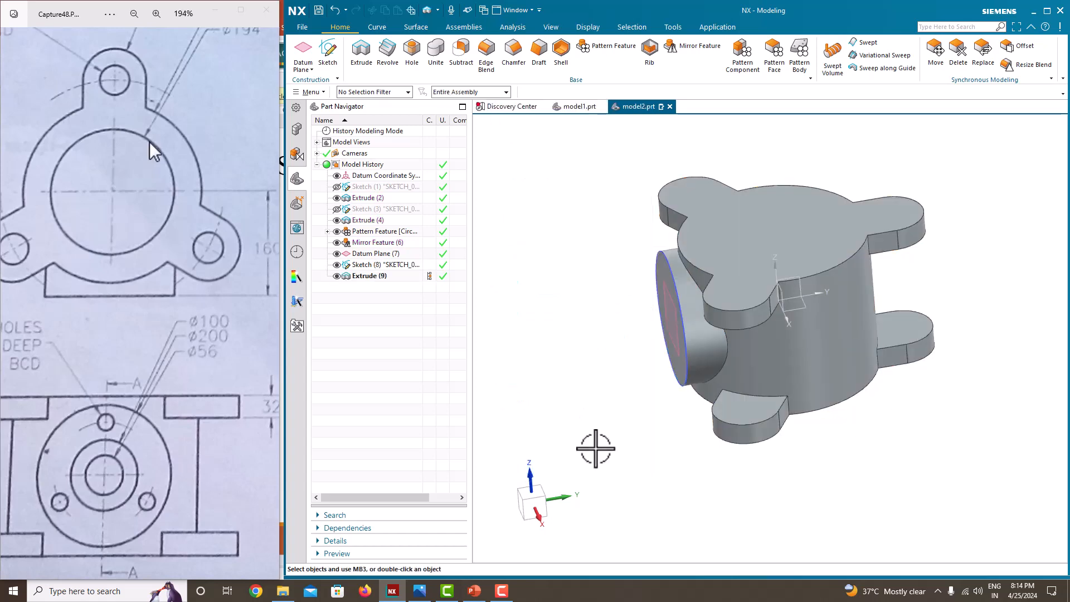
pyautogui.moveTo(595, 447); pyautogui.dragTo(689, 382, button='middle')
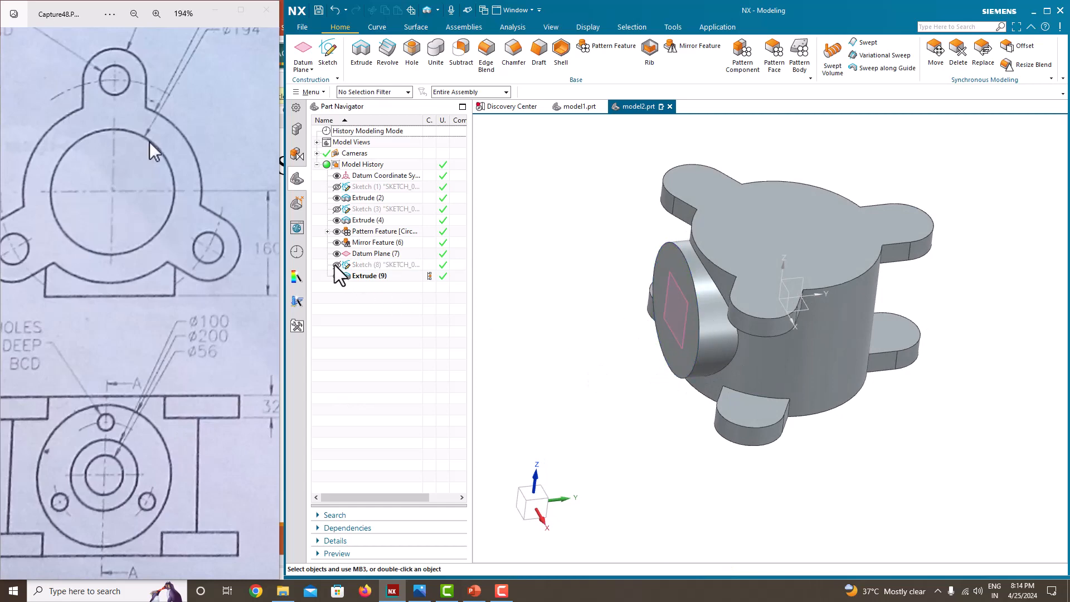
pyautogui.moveTo(741, 313)
pyautogui.mouseDown(button='middle')
pyautogui.moveTo(796, 320)
pyautogui.moveTo(760, 320)
pyautogui.mouseUp(button='middle')
# Examine the reference drawing's pictorial, front and section views for the side boss's bore and hole diameters and depths.
pyautogui.moveTo(188, 317); pyautogui.dragTo(197, 280)
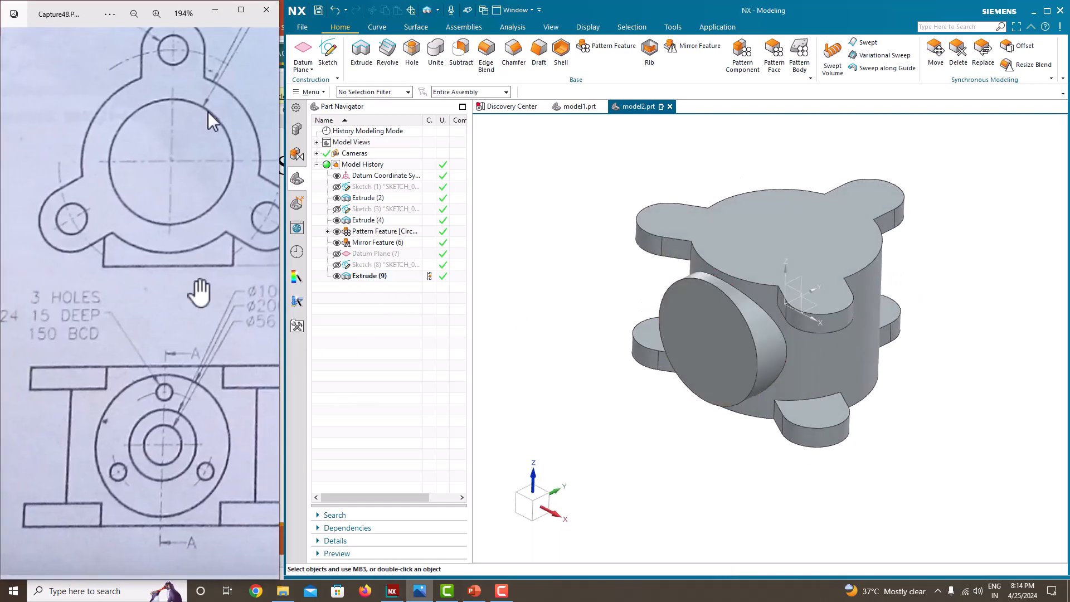
pyautogui.scroll(-4, 161, 196)
pyautogui.moveTo(154, 418); pyautogui.dragTo(85, 418)
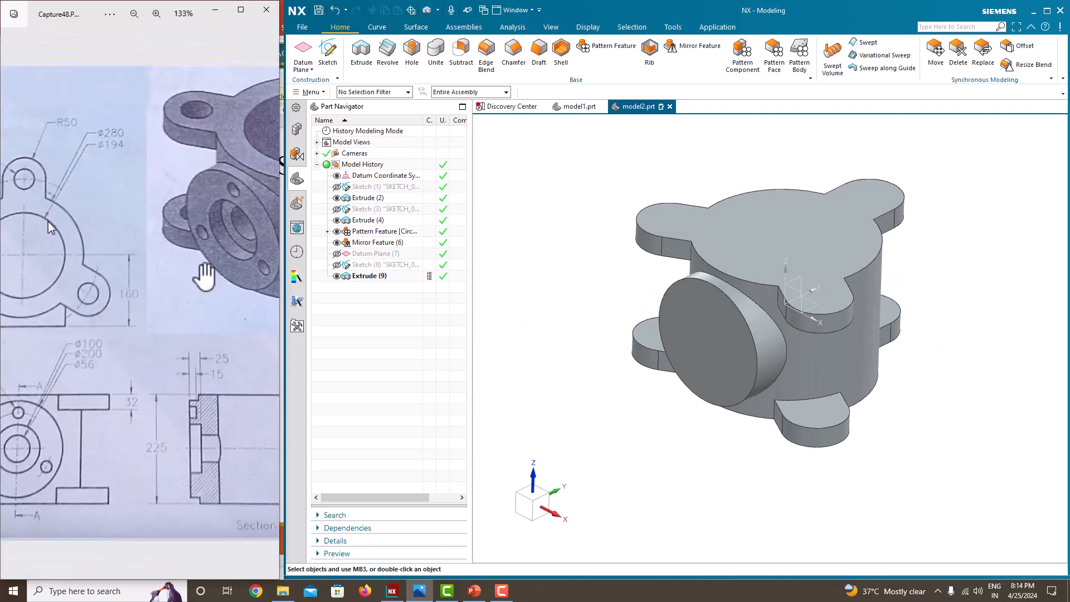
pyautogui.scroll(-2, 48, 222)
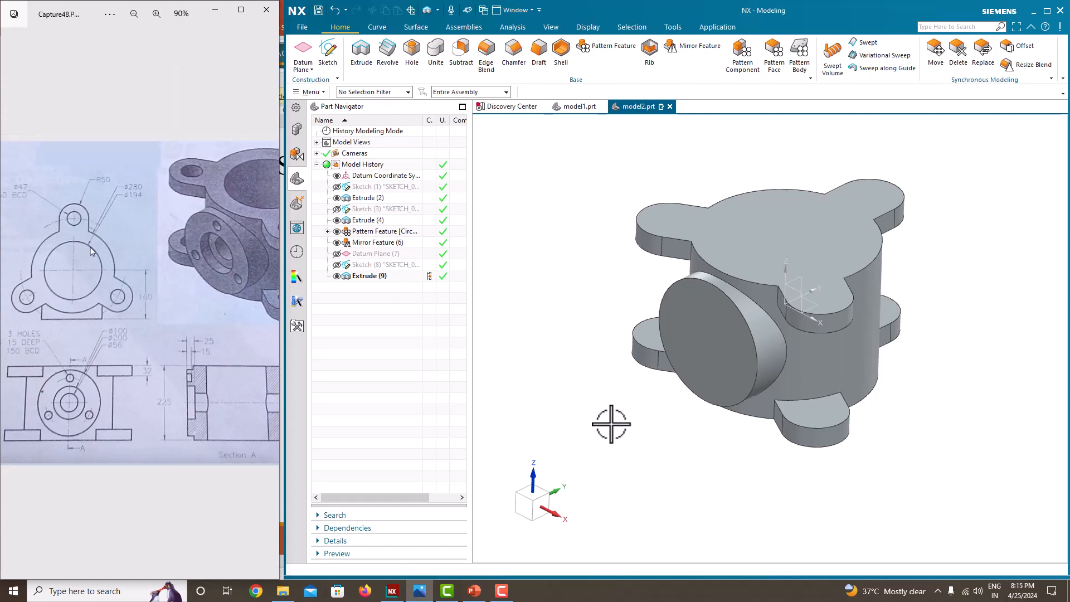
pyautogui.scroll(3, 215, 248)
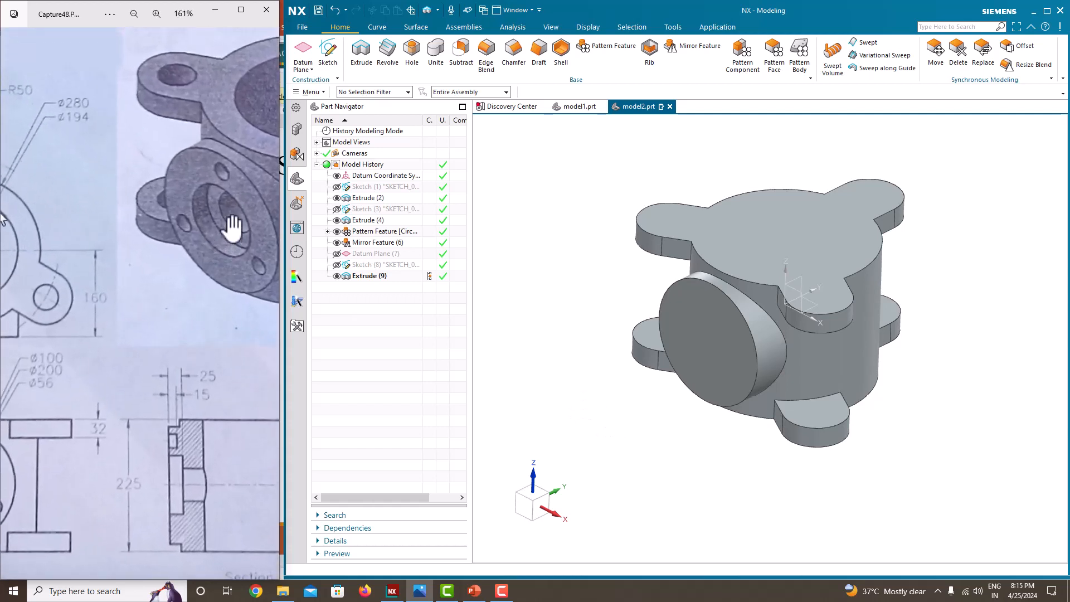
pyautogui.scroll(-2, 234, 220)
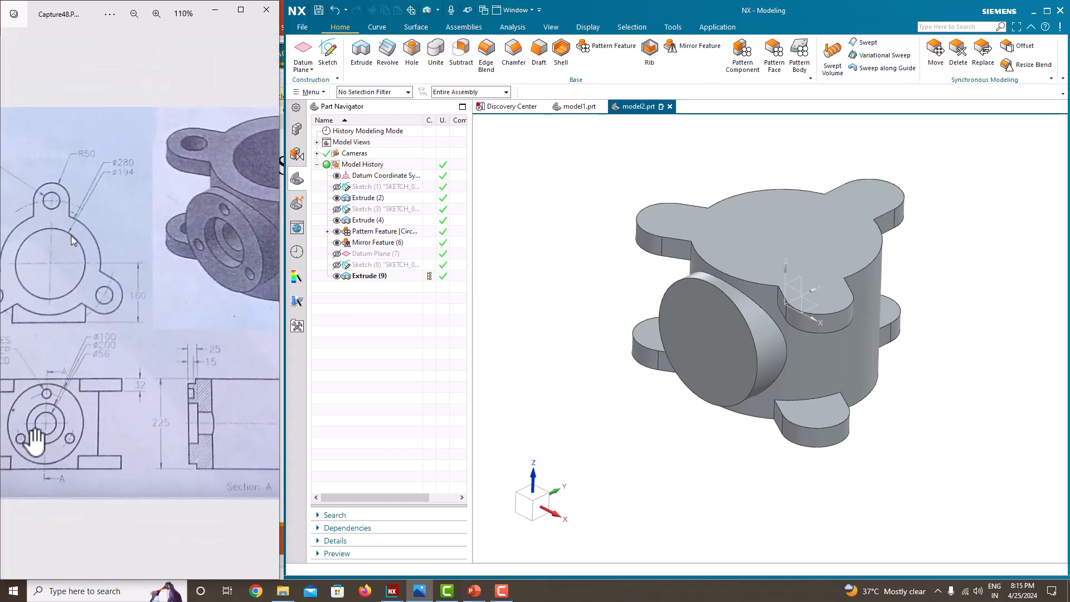
pyautogui.scroll(2, 71, 241)
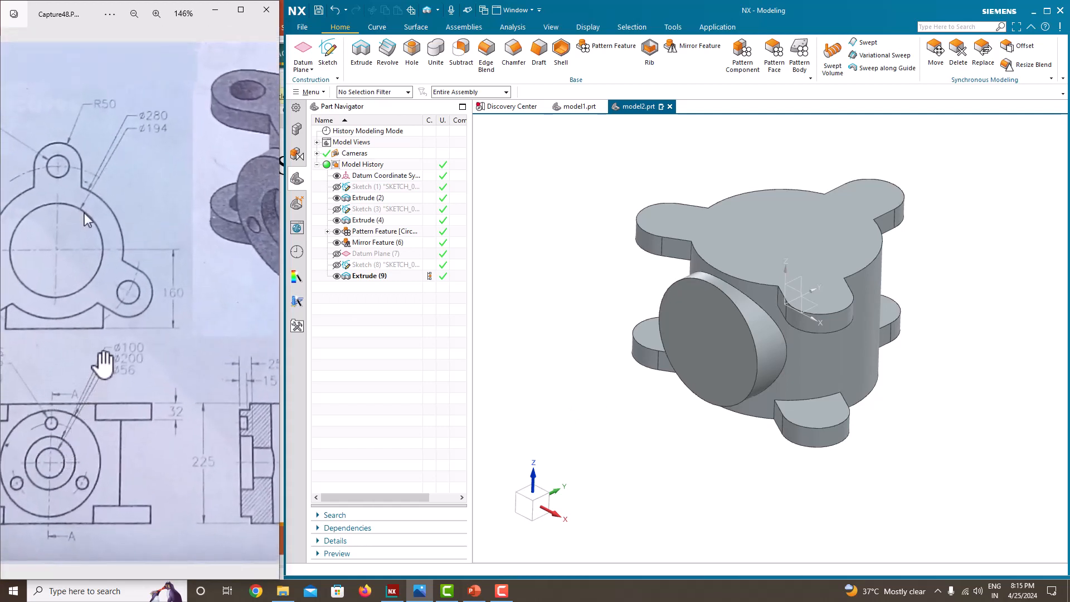
pyautogui.scroll(-3, 85, 220)
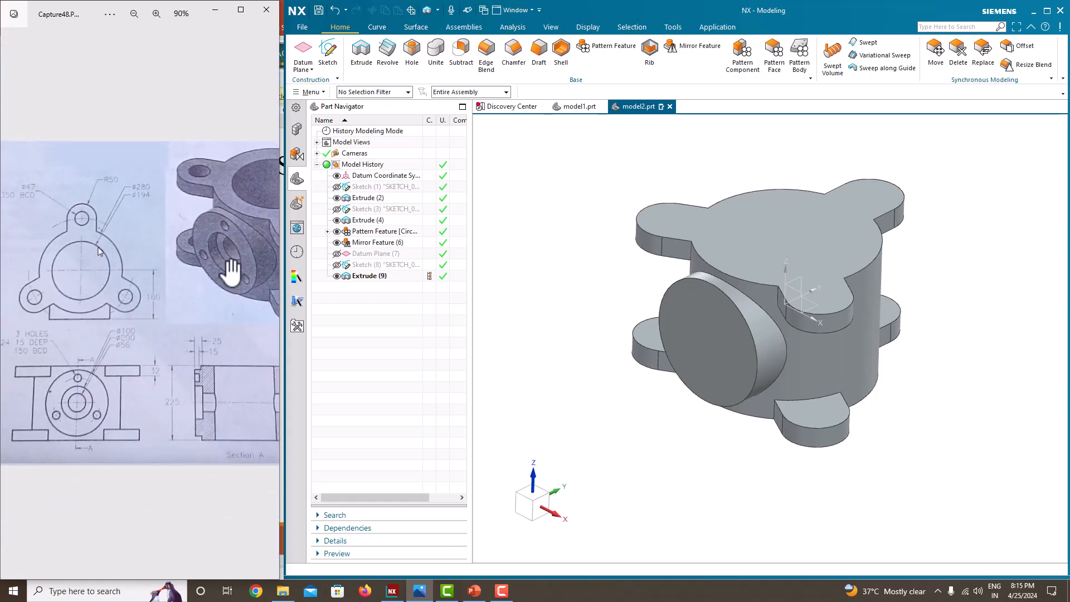
pyautogui.scroll(2, 255, 422)
pyautogui.scroll(2, 208, 430)
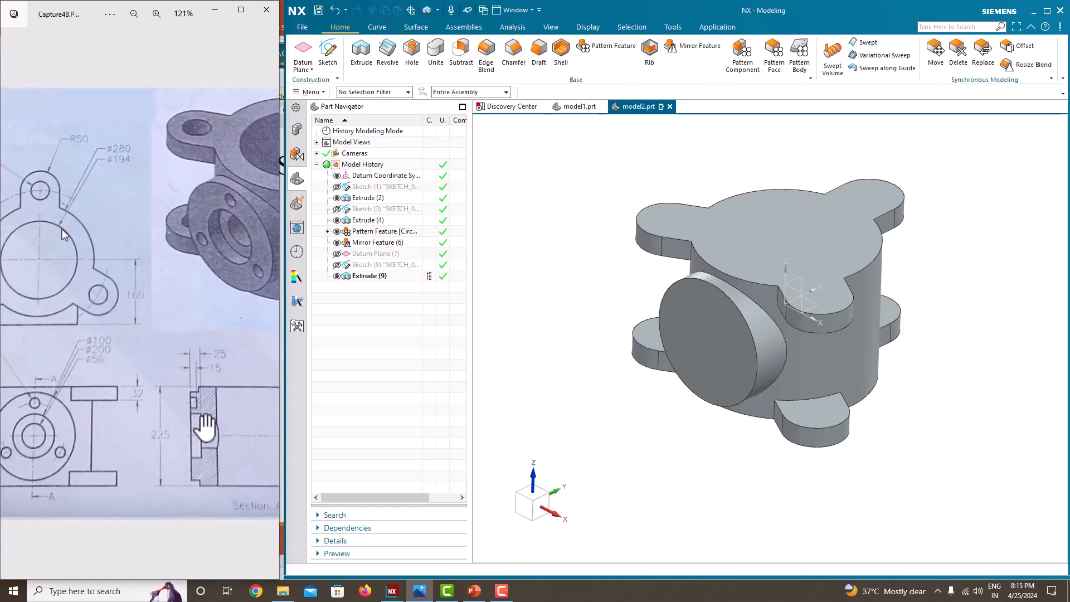
pyautogui.scroll(2, 189, 446)
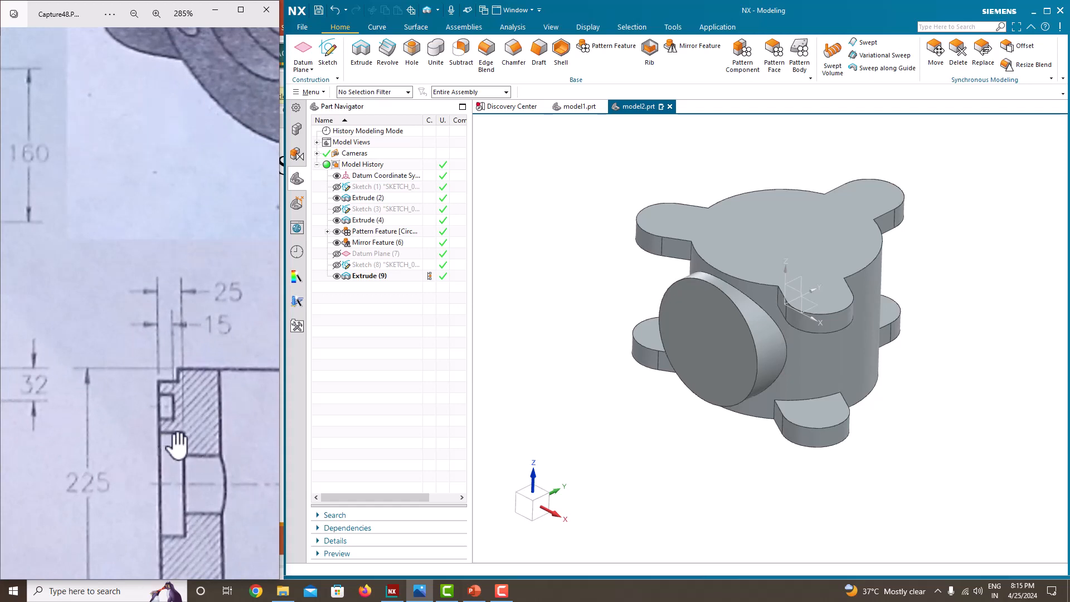
pyautogui.scroll(-2, 177, 445)
pyautogui.scroll(-2, 187, 473)
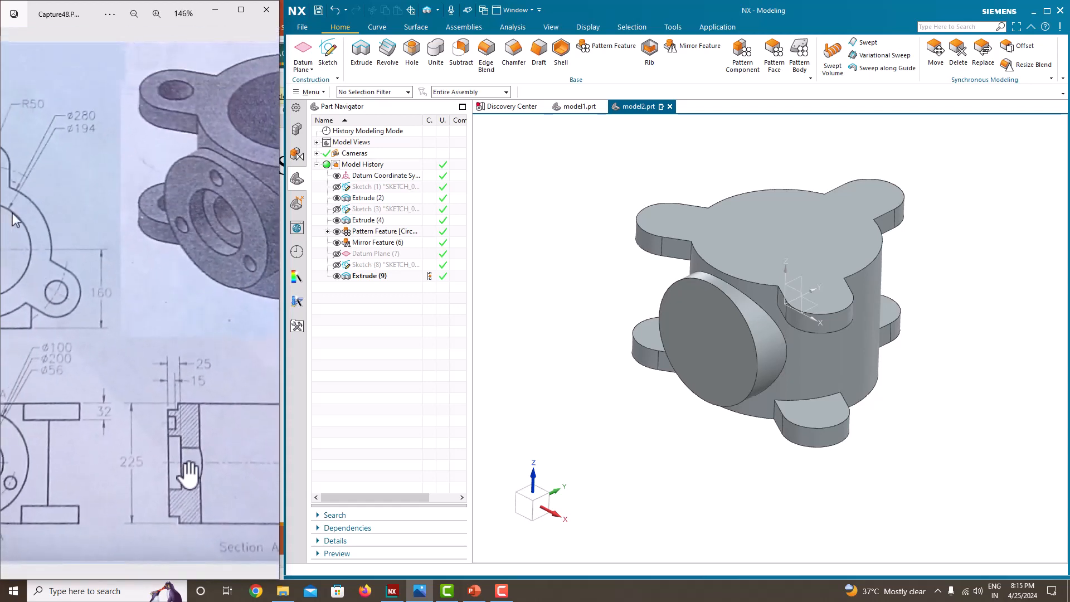
pyautogui.scroll(-2, 198, 477)
pyautogui.scroll(3, 53, 437)
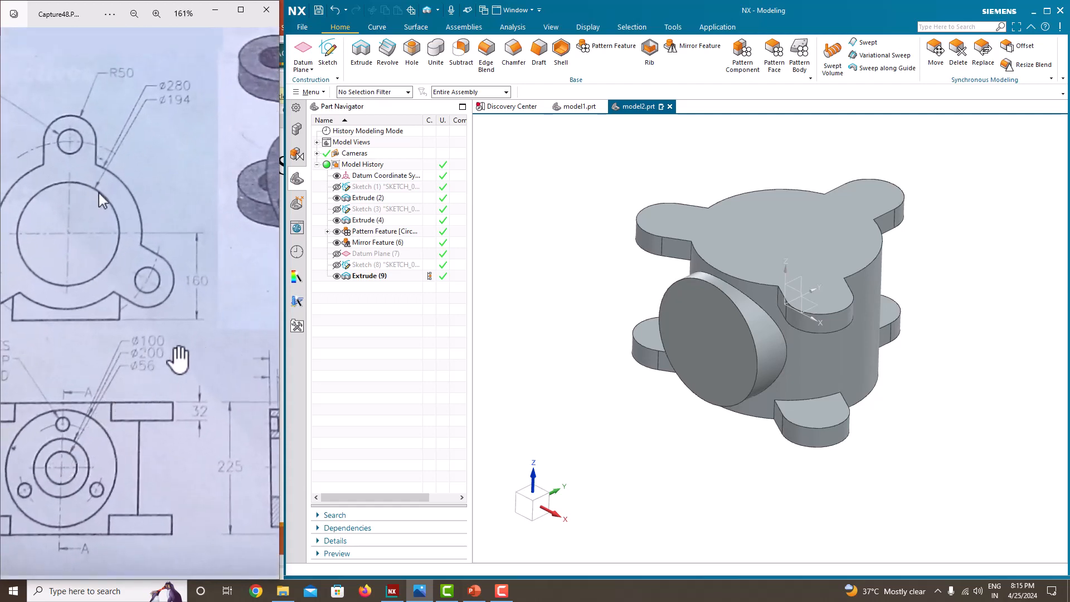
# Start a sketch on the flat outer face of the round side boss.
pyautogui.click(327, 58)
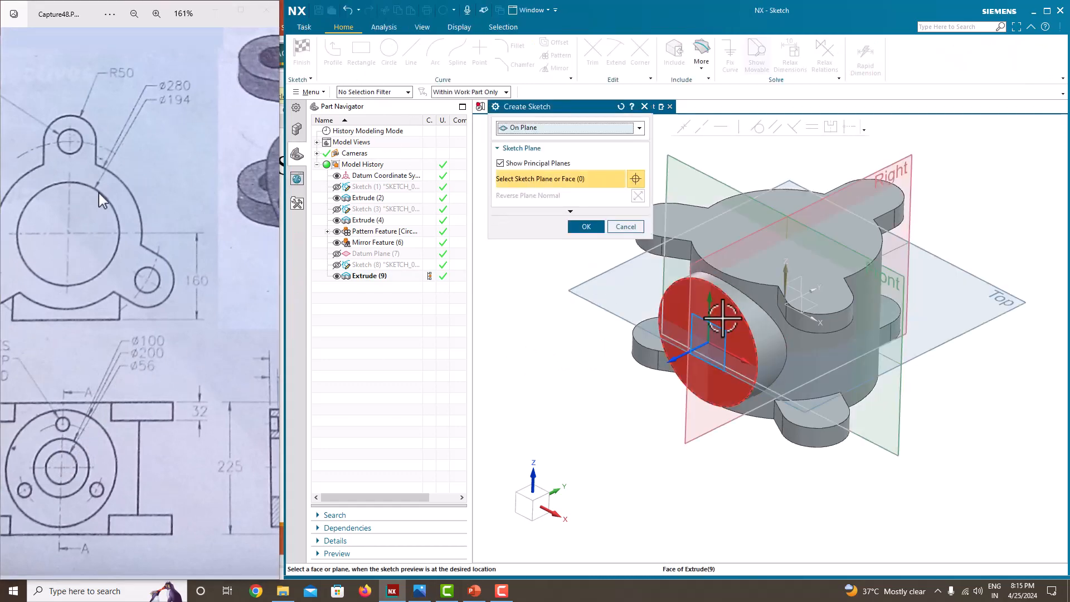
pyautogui.click(708, 315)
pyautogui.click(594, 226)
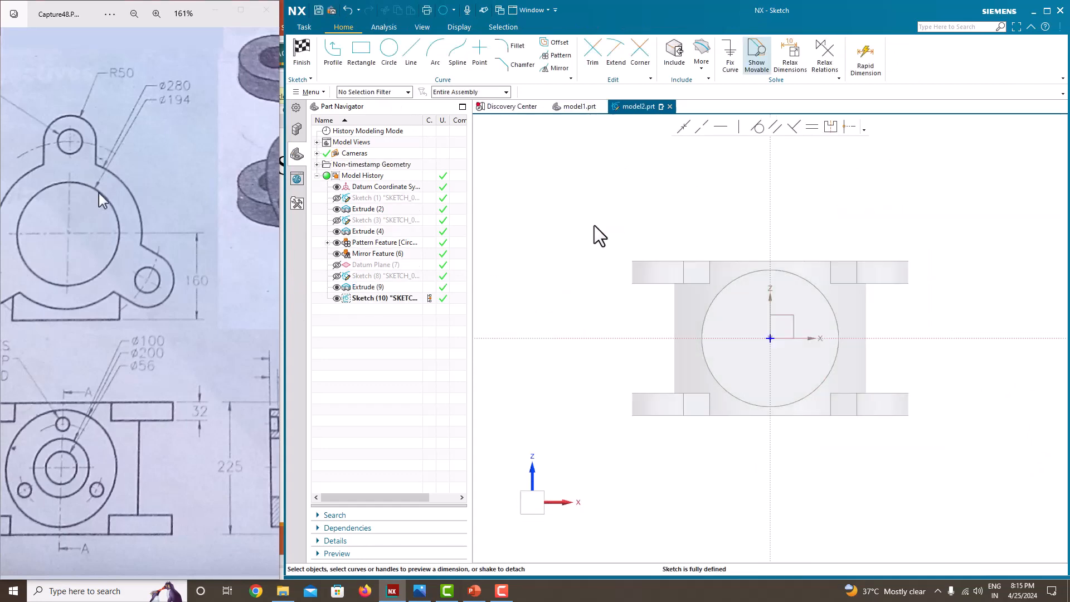
# Sketch a circle centred on the sketch origin inside the boss outline, with the selection scope set to Entire Assembly.
pyautogui.click(384, 61)
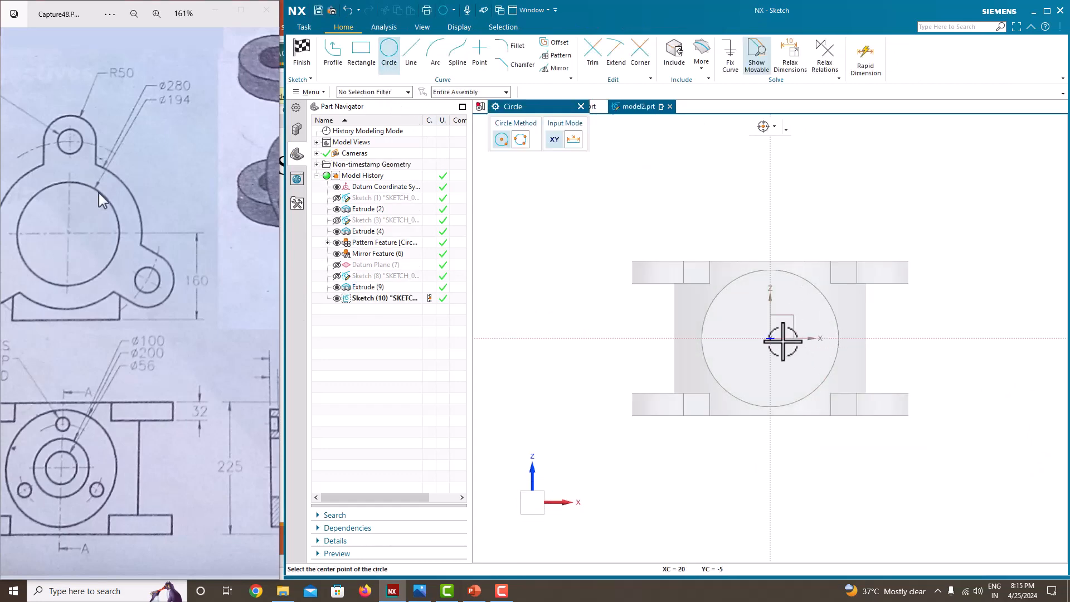
pyautogui.click(465, 92)
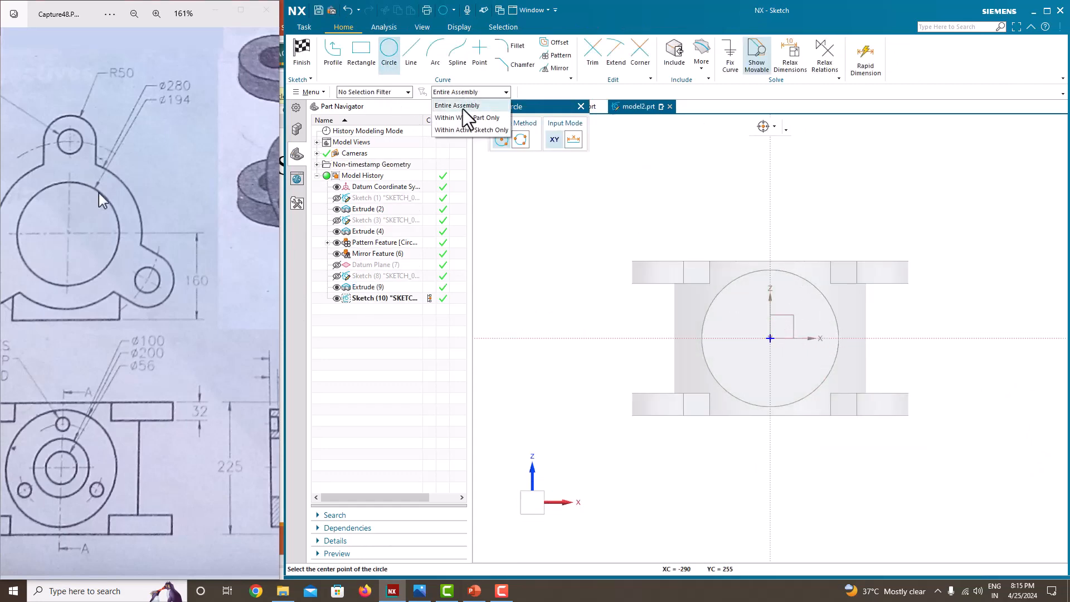
pyautogui.click(462, 107)
pyautogui.click(770, 338)
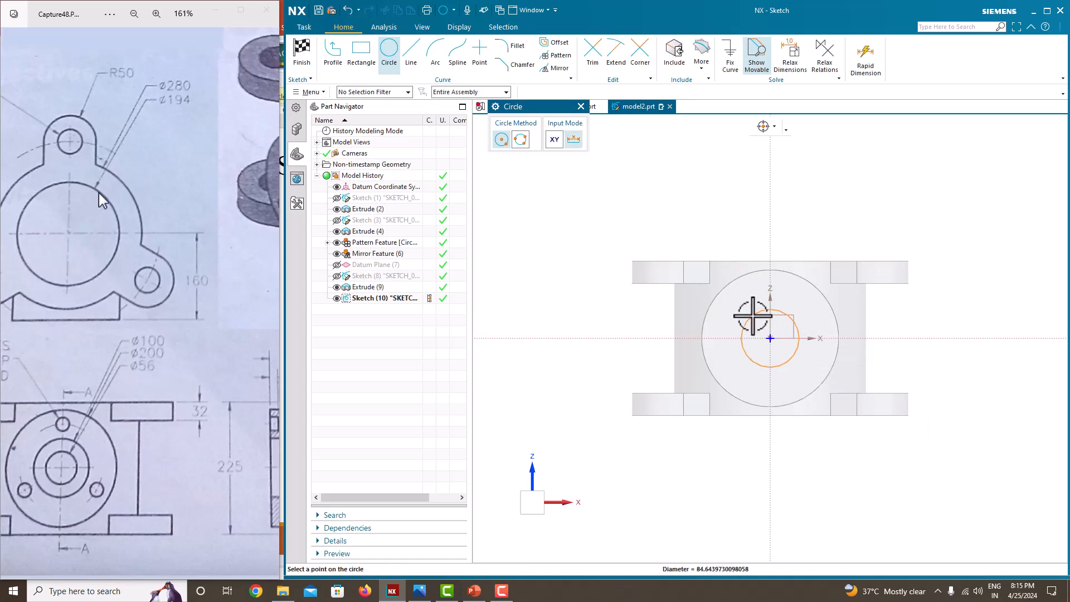
pyautogui.click(748, 303)
pyautogui.press('Escape')
# Dimension the circle's diameter as 100 mm and finish the sketch.
pyautogui.click(776, 297)
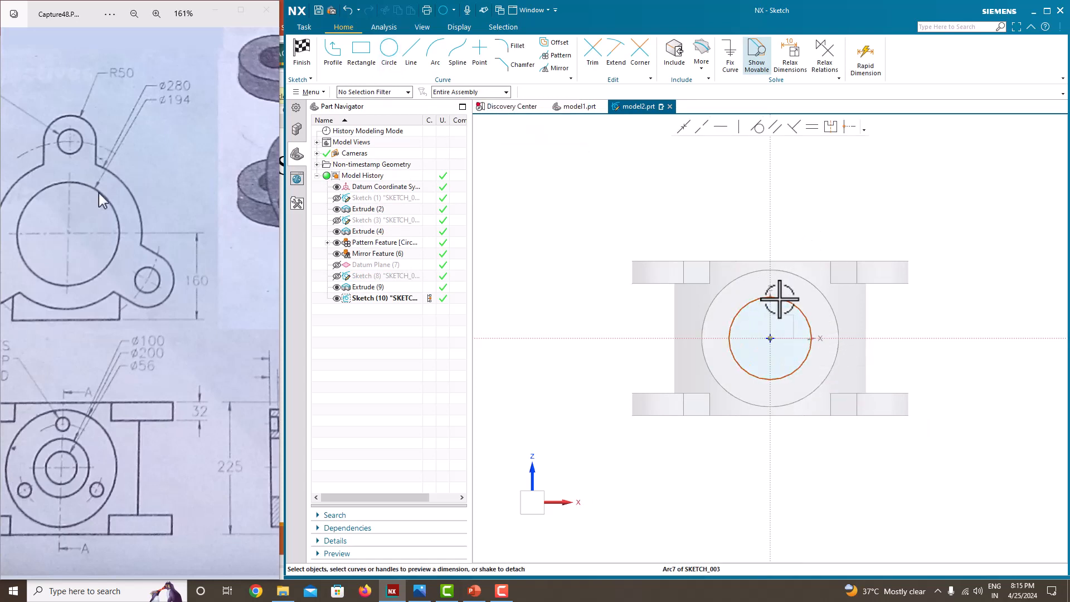
pyautogui.click(842, 311)
pyautogui.write('1')
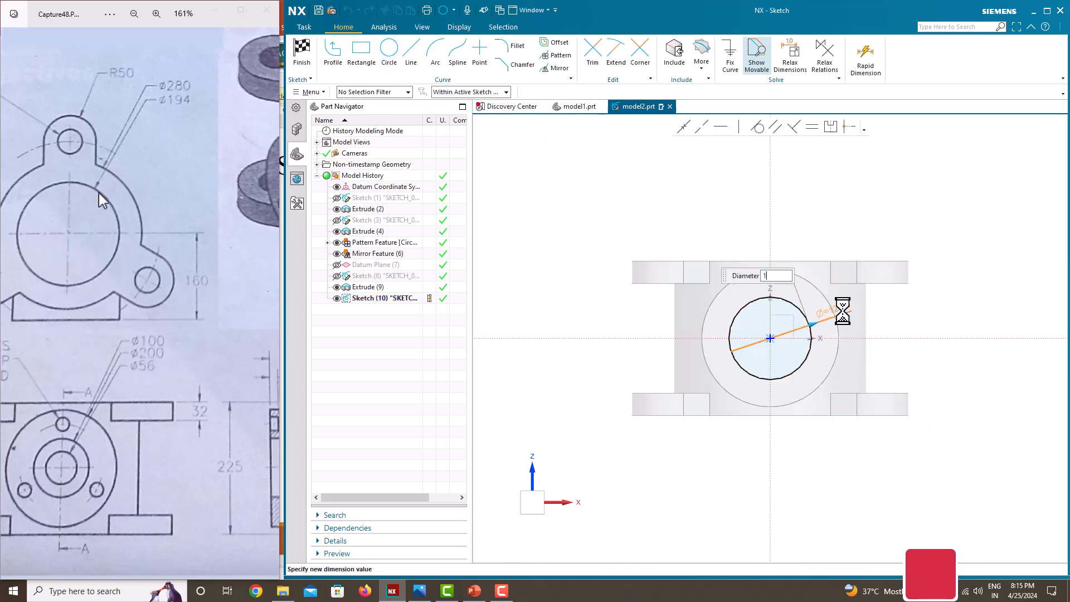
pyautogui.write('00')
pyautogui.press('Return')
pyautogui.click(747, 306)
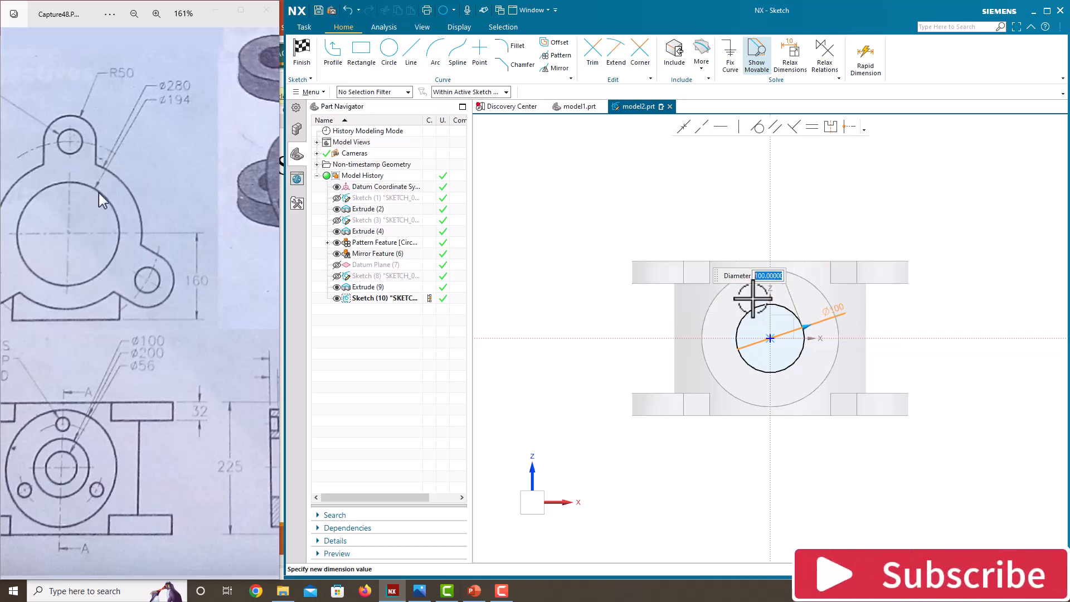
pyautogui.rightClick(823, 192)
pyautogui.click(830, 203)
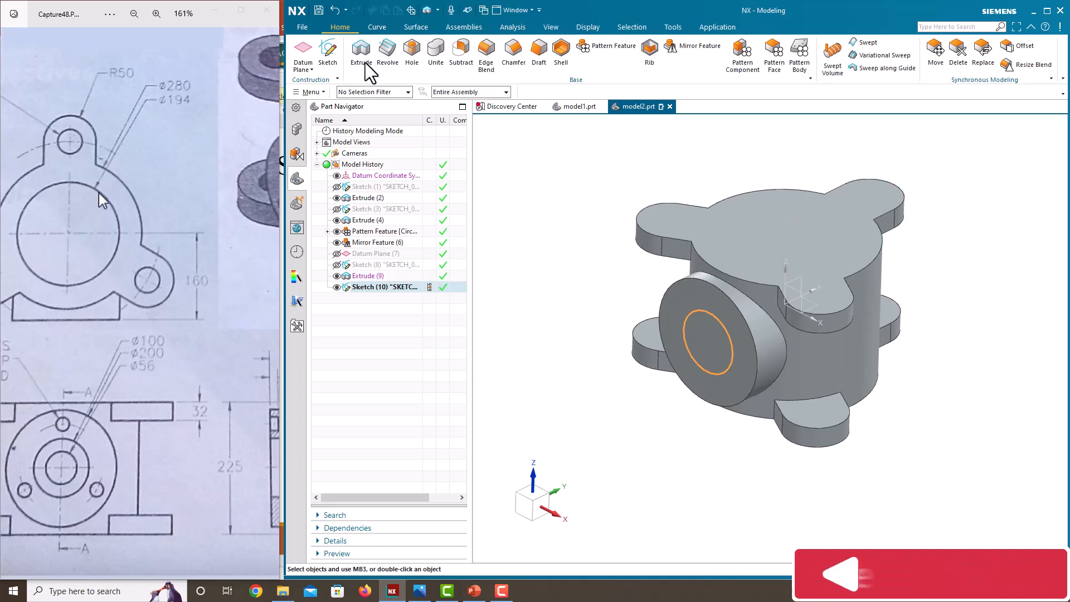
# Extrude the 100 mm circle 25 mm into the side boss with Subtract, following the depth in the drawing's section view.
pyautogui.click(361, 53)
pyautogui.write('45')
pyautogui.press('Return')
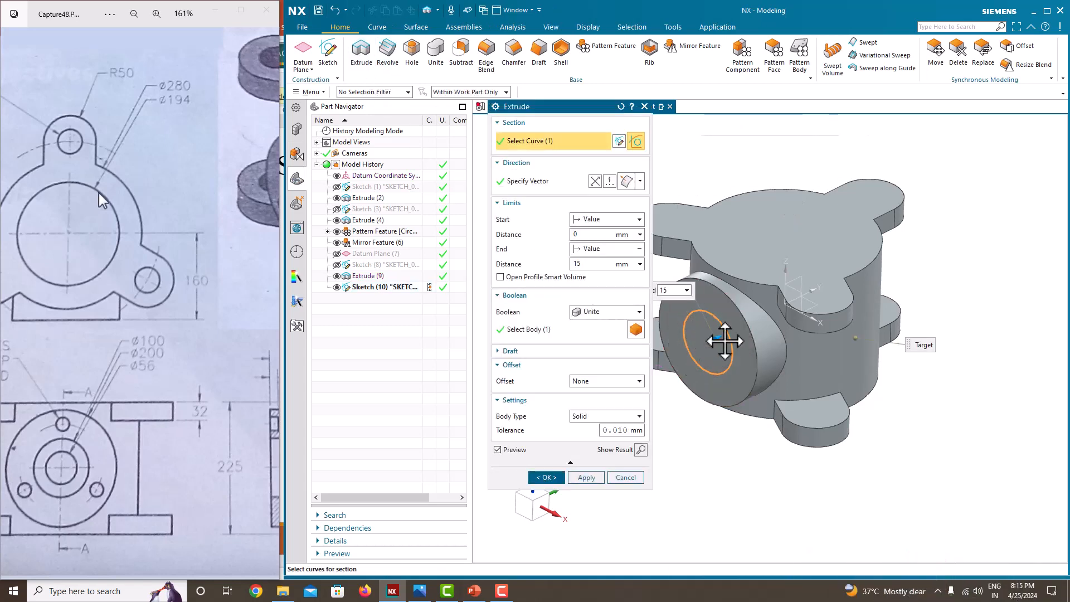
pyautogui.click(608, 311)
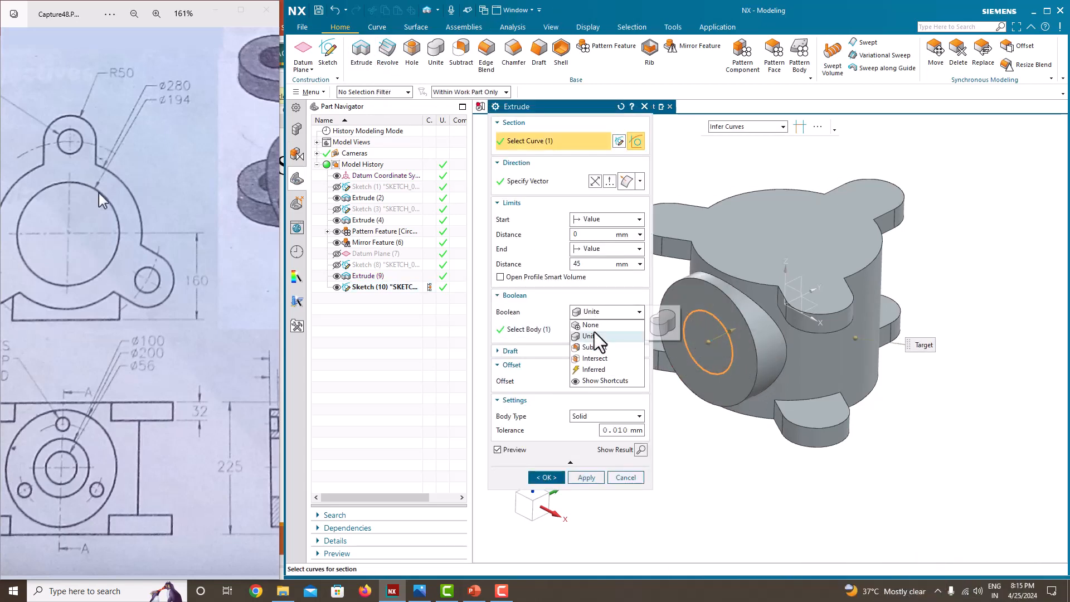
pyautogui.click(595, 343)
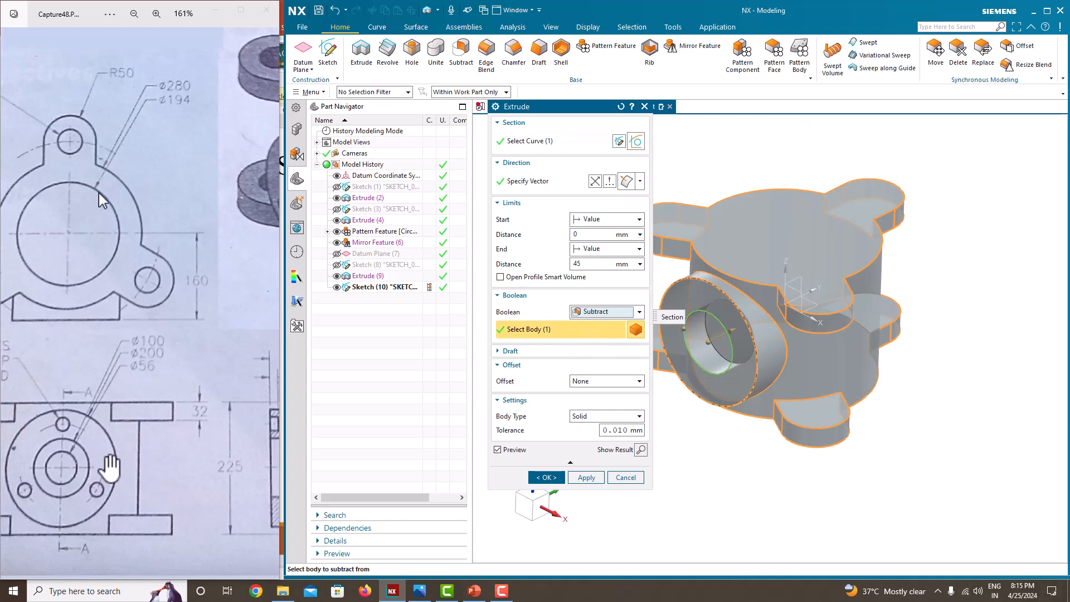
pyautogui.moveTo(181, 442); pyautogui.dragTo(82, 432)
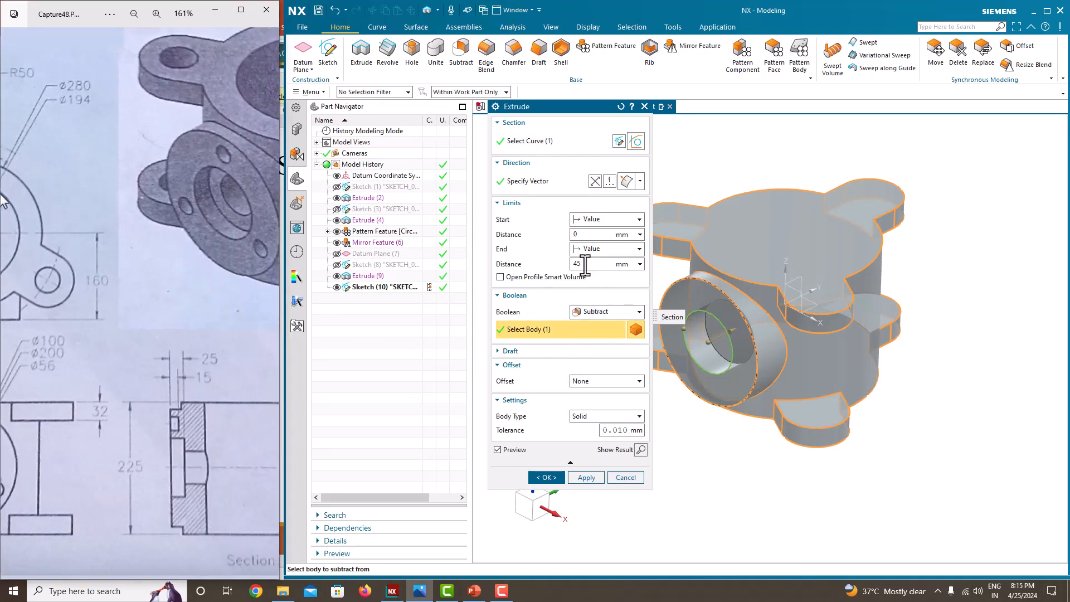
pyautogui.doubleClick(585, 266)
pyautogui.write('25')
pyautogui.press('Return')
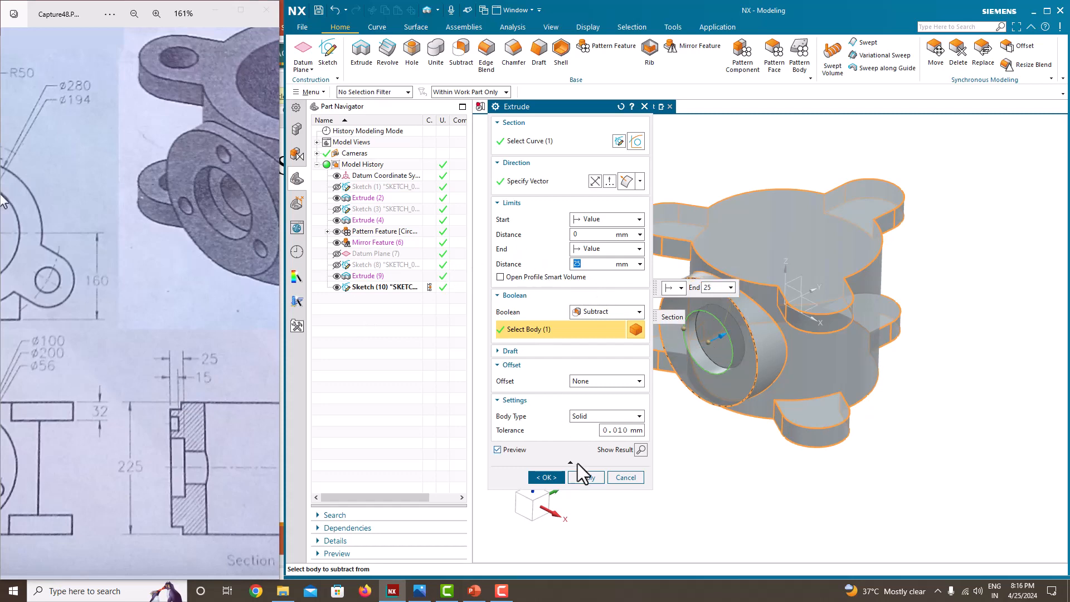
pyautogui.click(553, 481)
pyautogui.moveTo(640, 378); pyautogui.dragTo(660, 375, button='middle')
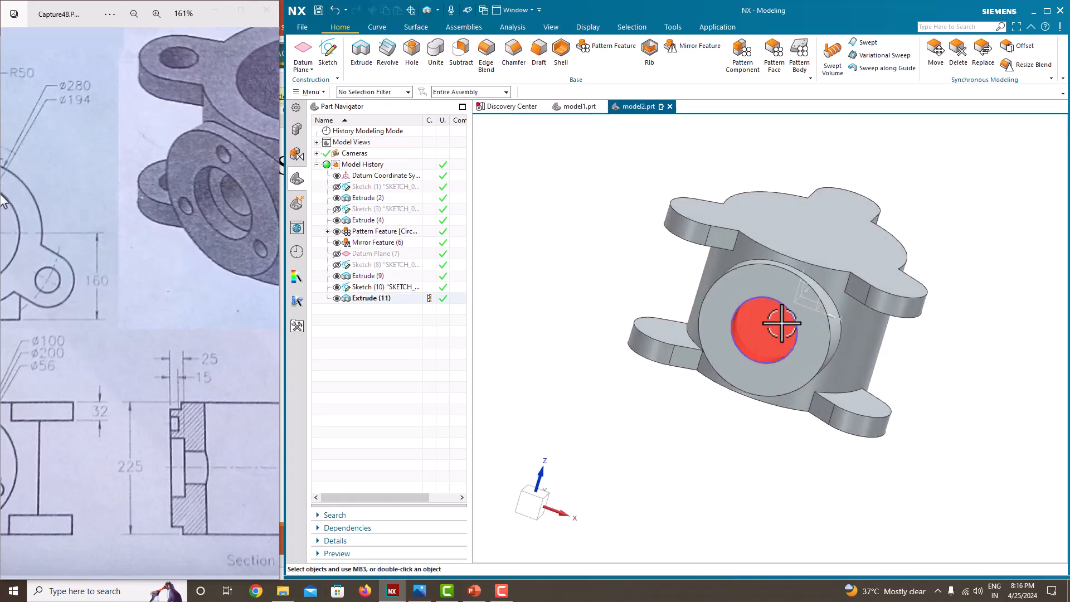
# Check the bore details in the drawing's front and section views and start a sketch on the floor of the 100 mm boss recess.
pyautogui.scroll(-4, 136, 474)
pyautogui.moveTo(64, 463); pyautogui.dragTo(115, 461)
pyautogui.scroll(3, 57, 439)
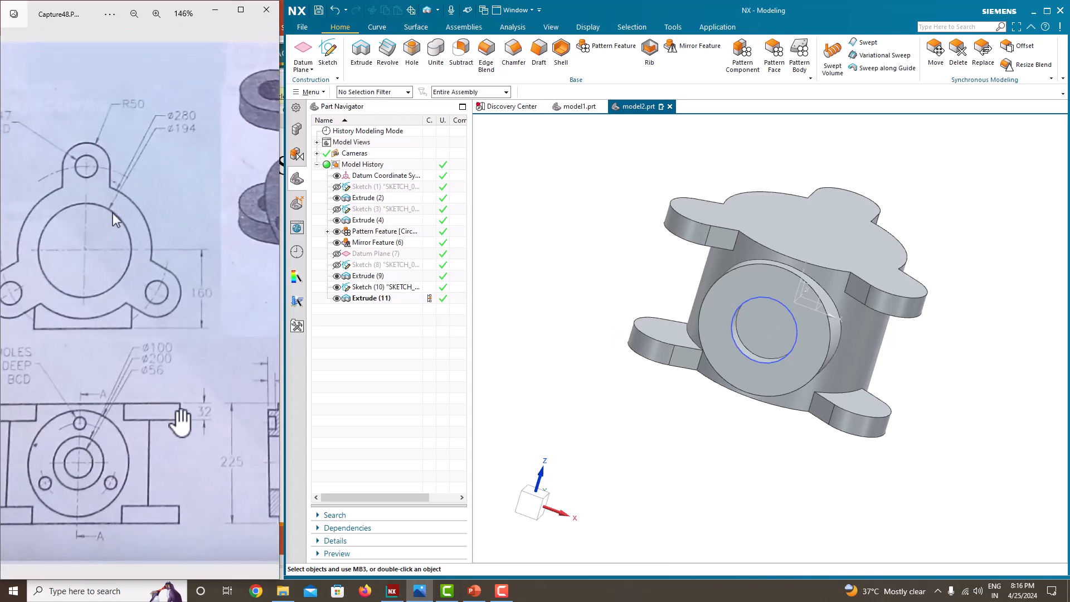
pyautogui.moveTo(180, 423); pyautogui.dragTo(6, 395)
pyautogui.moveTo(182, 466); pyautogui.dragTo(146, 467)
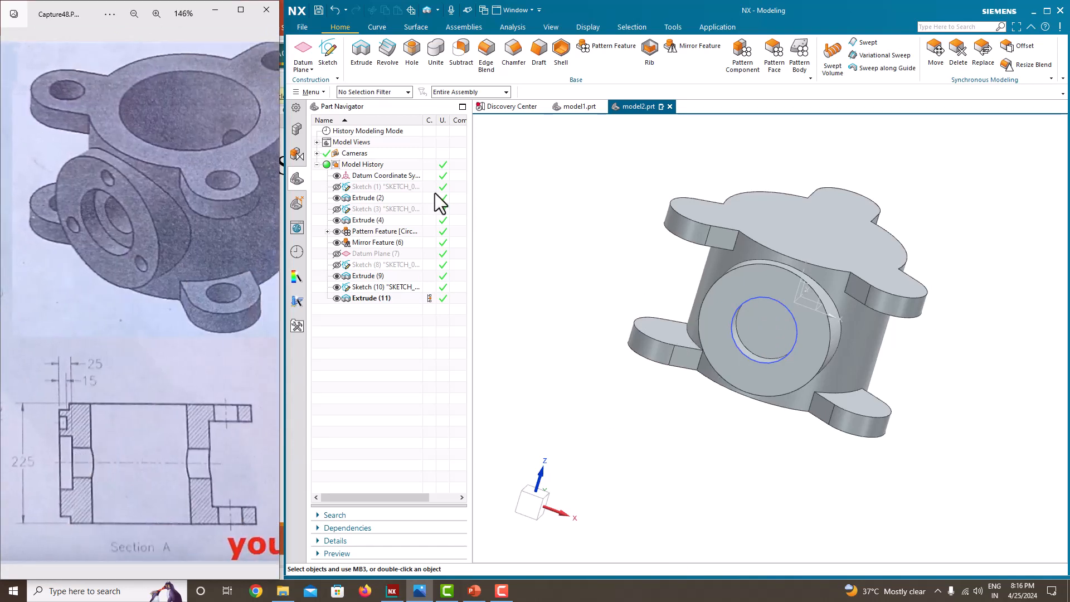
pyautogui.click(329, 63)
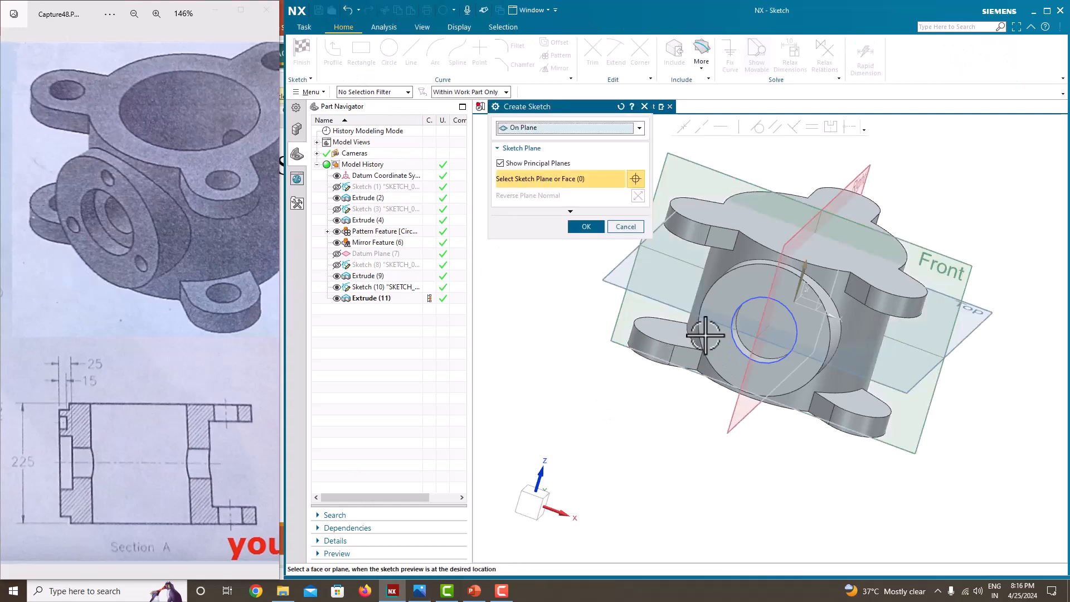
pyautogui.click(786, 328)
pyautogui.click(585, 226)
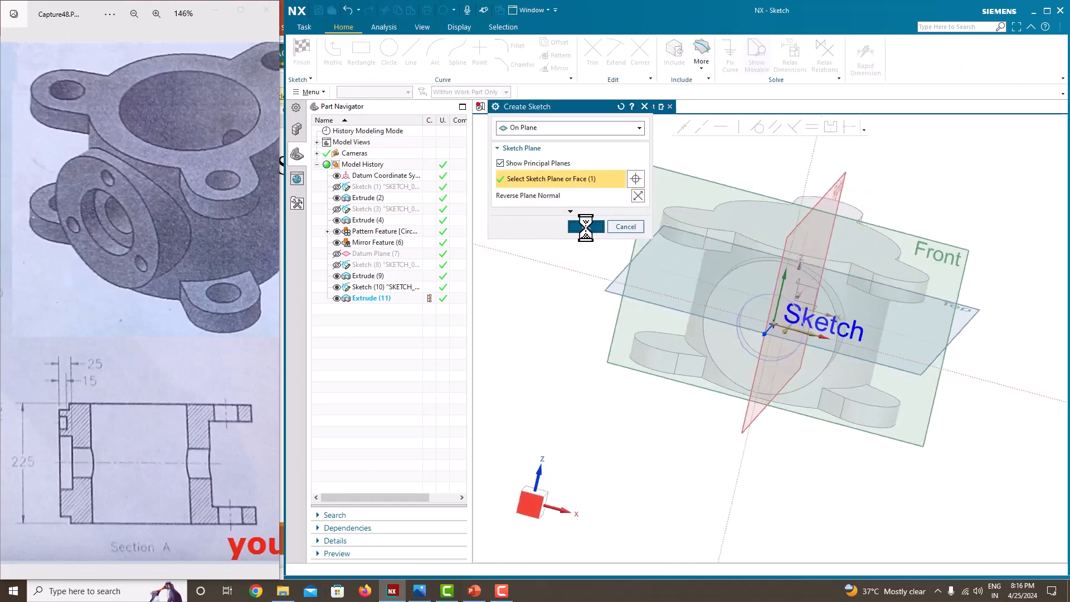
# Sketch a circle about 40 mm in diameter centred on the sketch origin inside the recess.
pyautogui.click(390, 50)
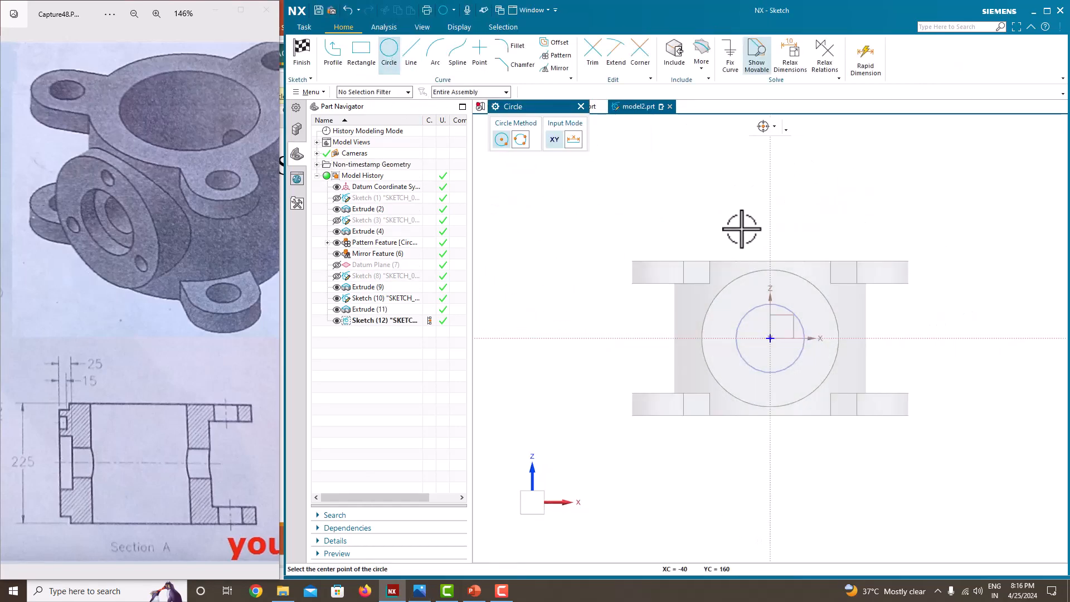
pyautogui.scroll(3, 772, 337)
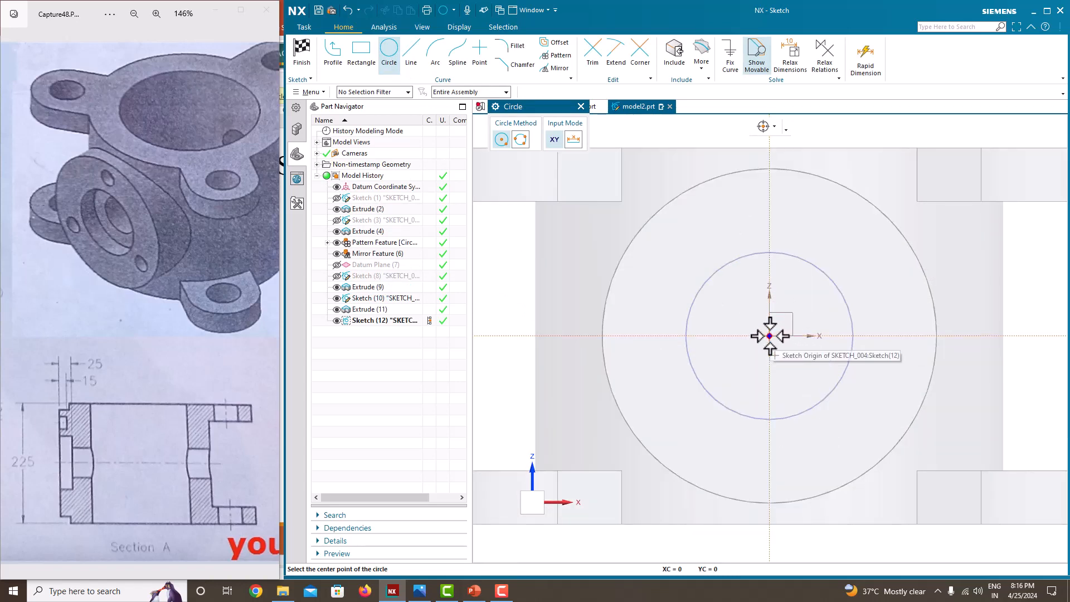
pyautogui.click(770, 336)
pyautogui.click(748, 313)
pyautogui.press('Escape')
# Dimension the circle's diameter as 56 mm without scaling the sketch, and finish the sketch.
pyautogui.click(781, 306)
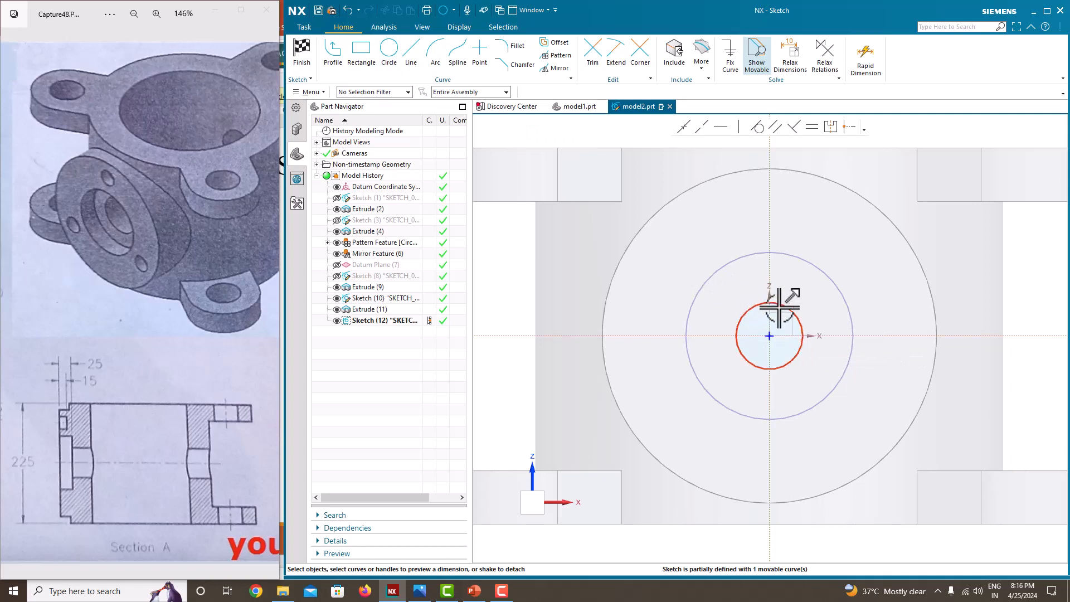
pyautogui.click(830, 308)
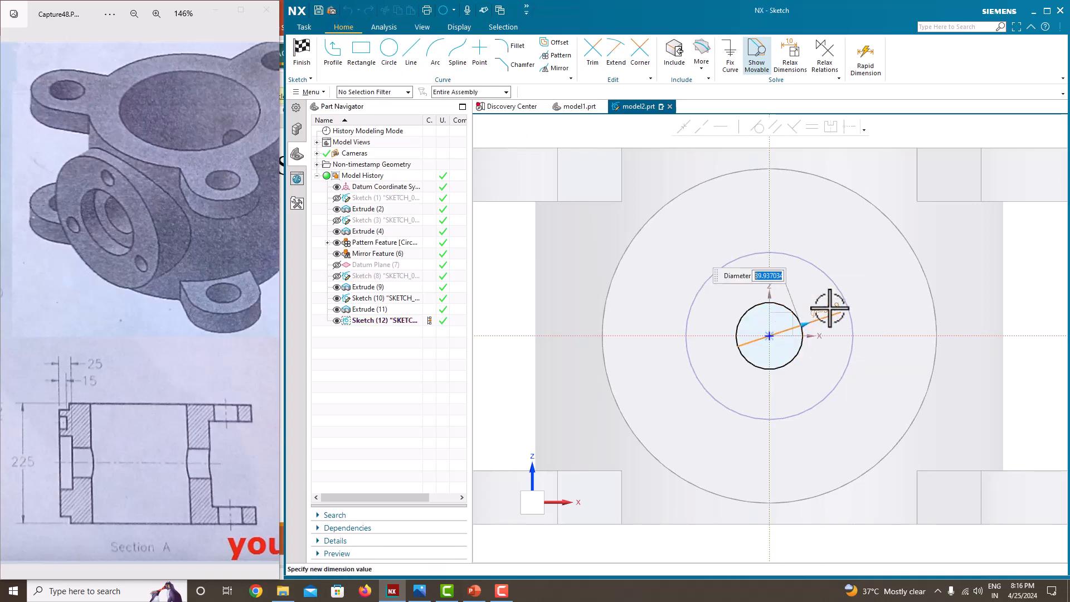
pyautogui.write('56')
pyautogui.press('Return')
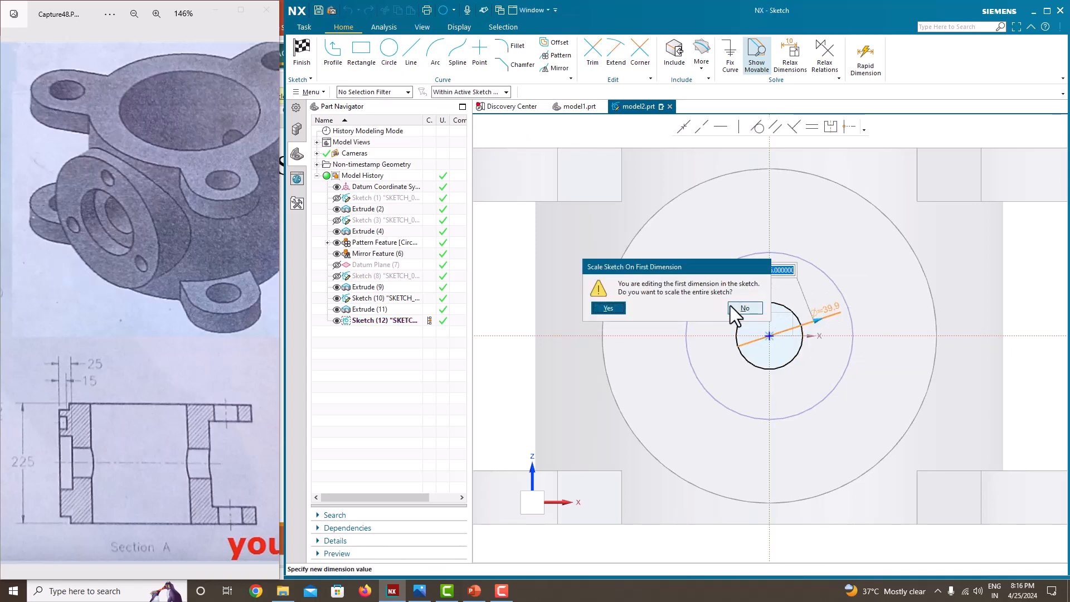
pyautogui.click(748, 308)
pyautogui.rightClick(732, 221)
pyautogui.click(756, 242)
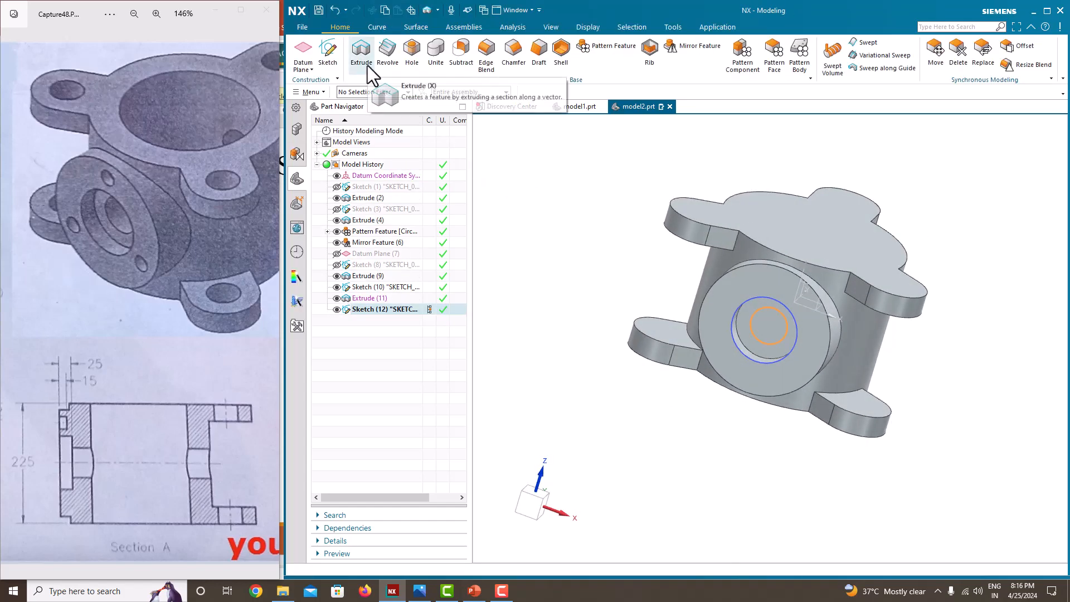
# Extrude the 56 mm circle into the housing with the end limit Through All and Subtract.
pyautogui.click(361, 53)
pyautogui.moveTo(781, 370); pyautogui.dragTo(727, 331, button='middle')
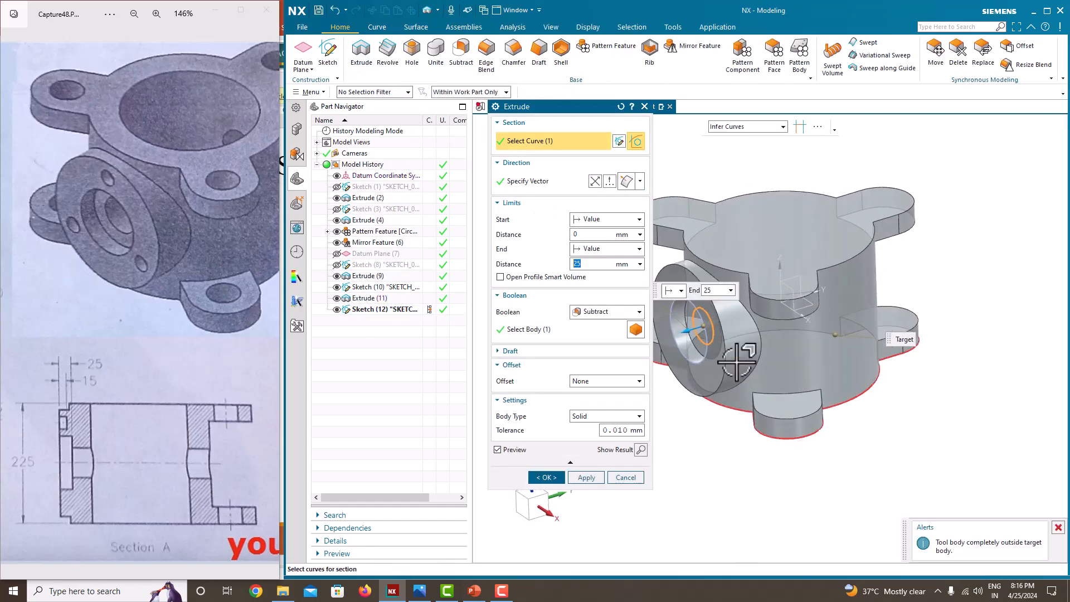
pyautogui.write('50')
pyautogui.press('Return')
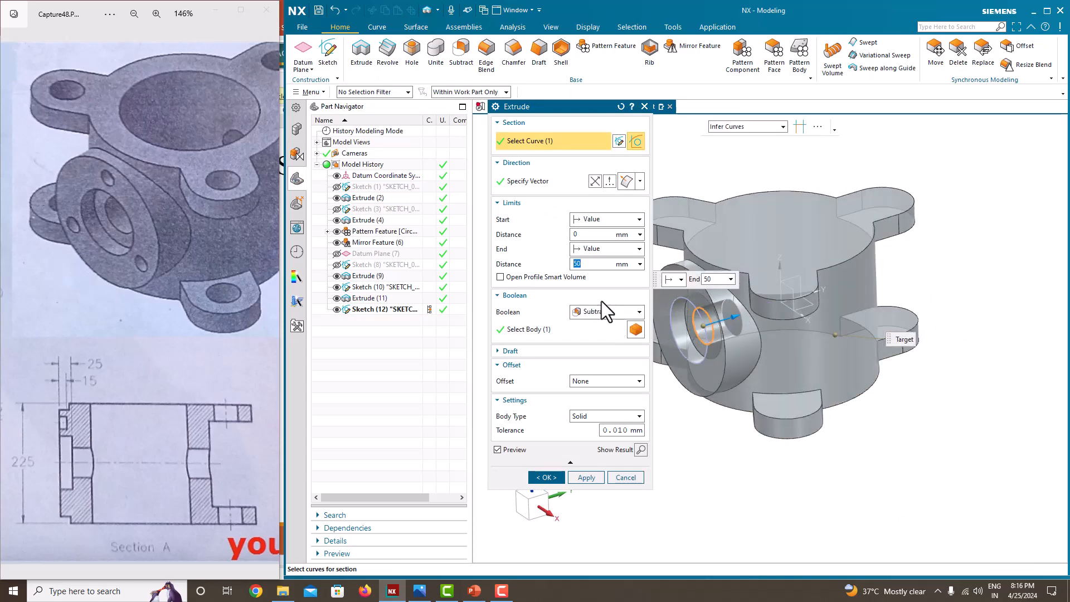
pyautogui.click(596, 250)
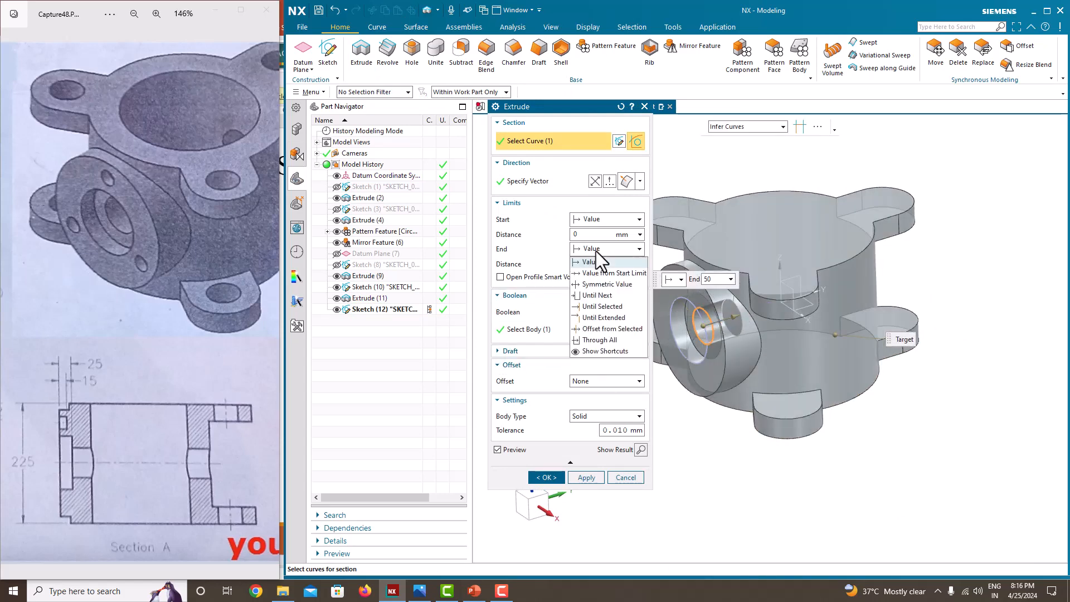
pyautogui.click(613, 340)
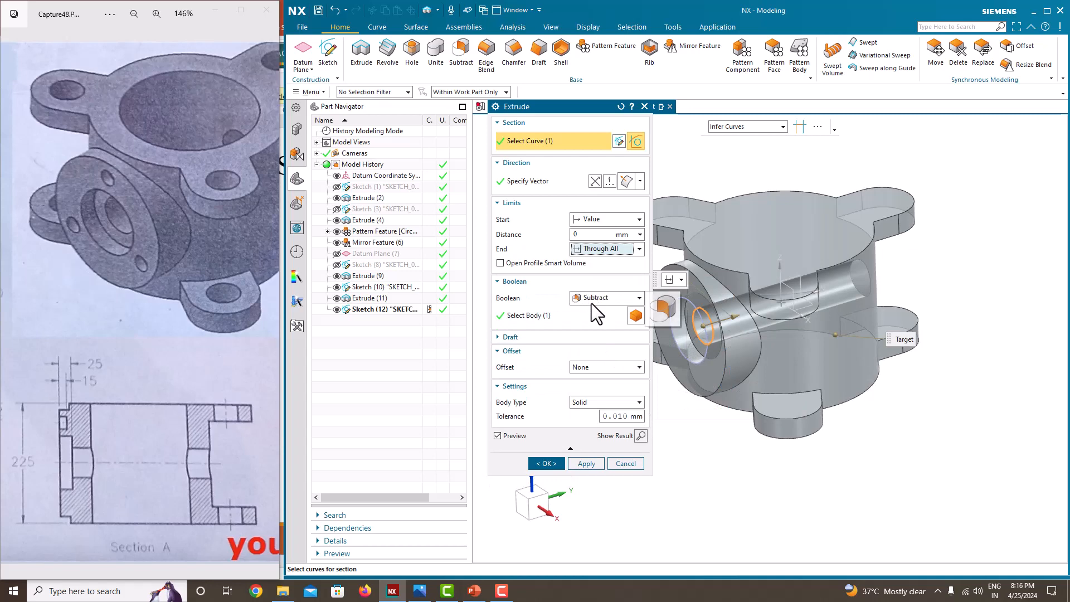
pyautogui.click(546, 463)
pyautogui.moveTo(580, 460); pyautogui.dragTo(646, 423, button='middle')
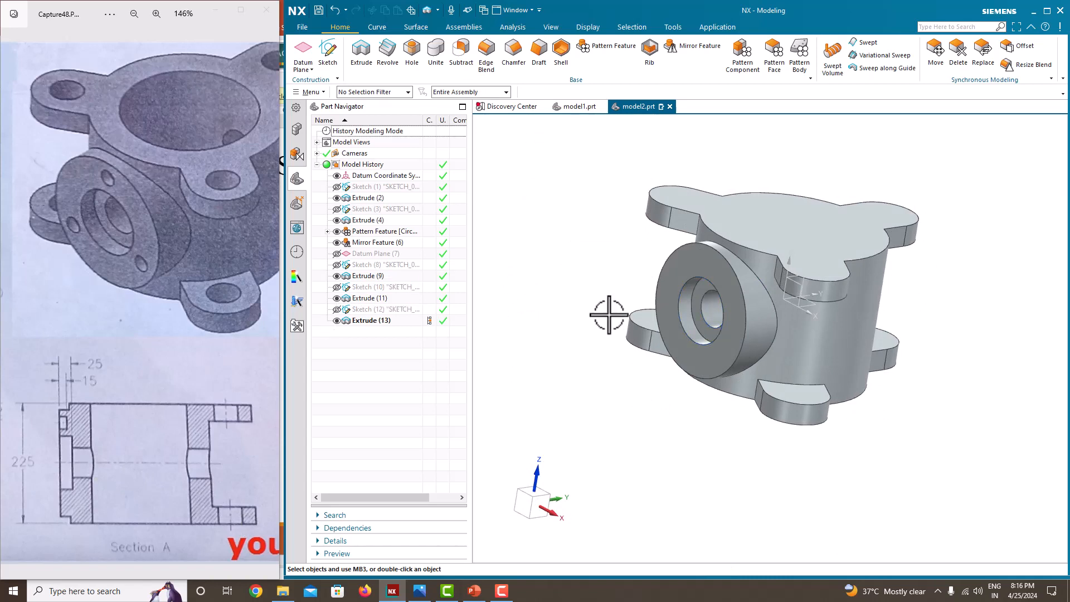
# Consult the drawing's three-hole callout and start a sketch on the outer annular face of the side boss.
pyautogui.scroll(-3, 612, 311)
pyautogui.moveTo(106, 434); pyautogui.dragTo(241, 452)
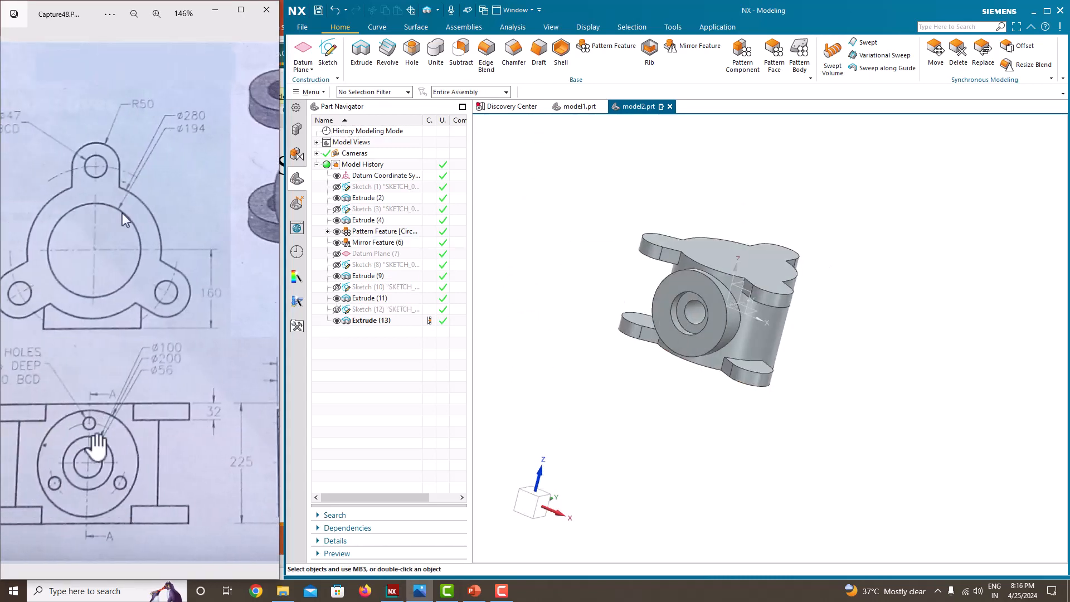
pyautogui.moveTo(91, 430); pyautogui.dragTo(126, 431)
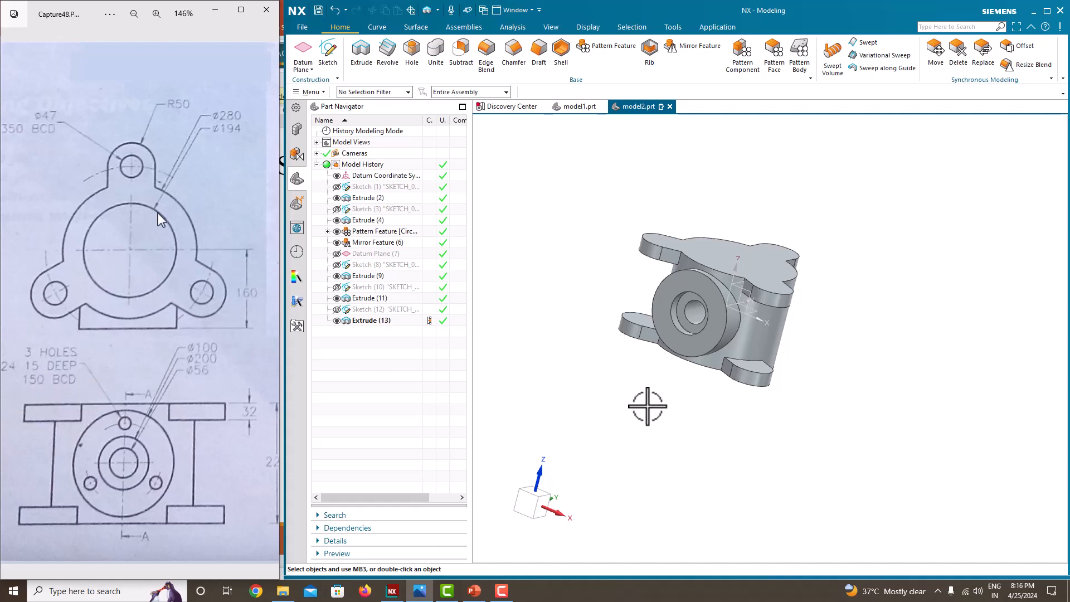
pyautogui.moveTo(641, 402)
pyautogui.mouseDown(button='middle')
pyautogui.moveTo(697, 403)
pyautogui.moveTo(691, 421)
pyautogui.moveTo(679, 404)
pyautogui.mouseUp(button='middle')
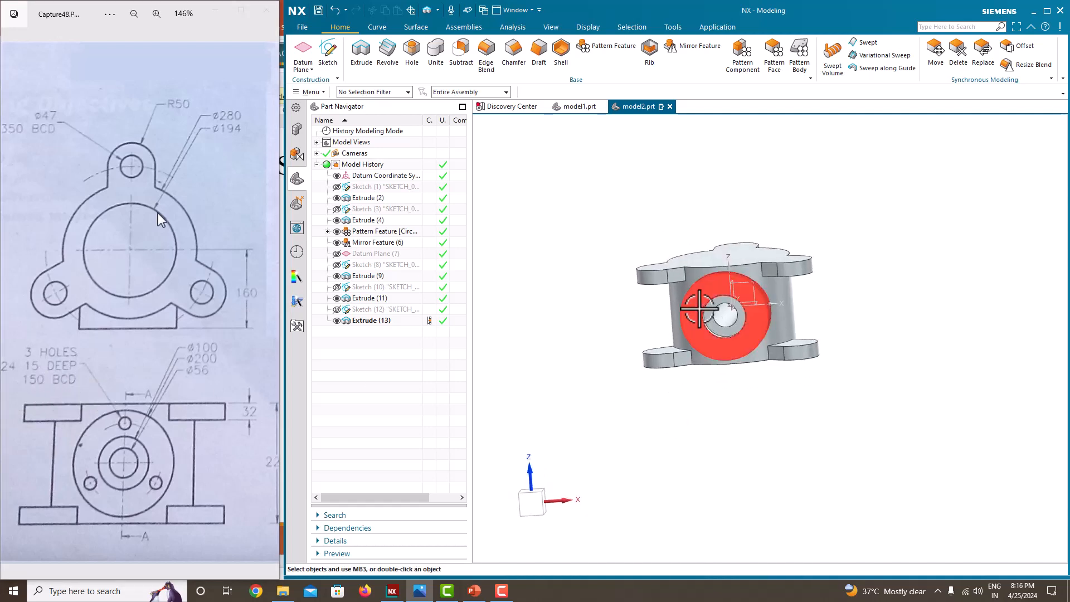
pyautogui.scroll(3, 699, 306)
pyautogui.click(324, 52)
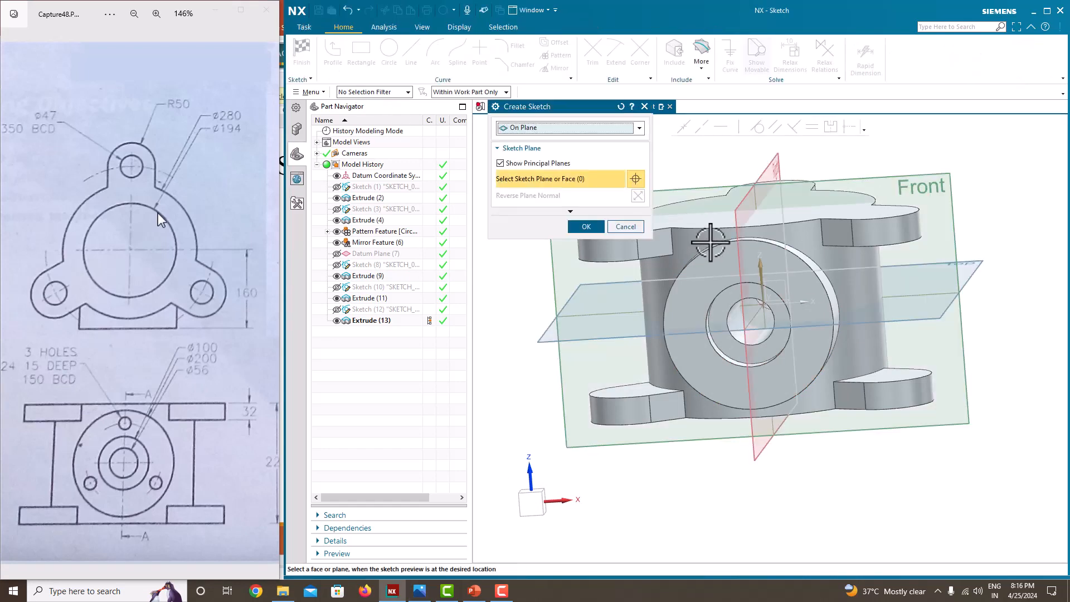
pyautogui.click(713, 261)
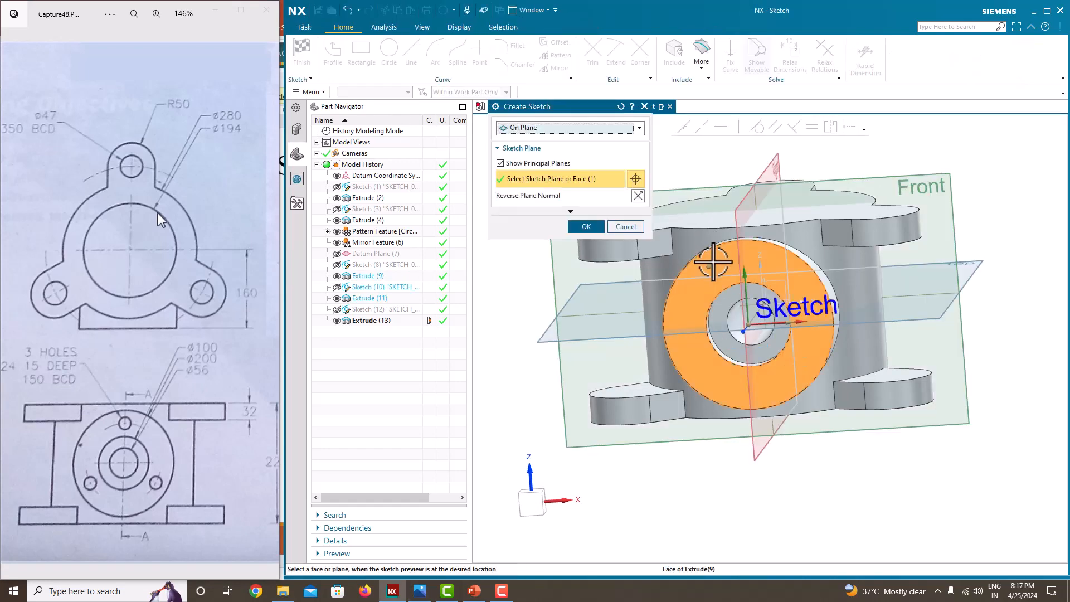
pyautogui.click(587, 227)
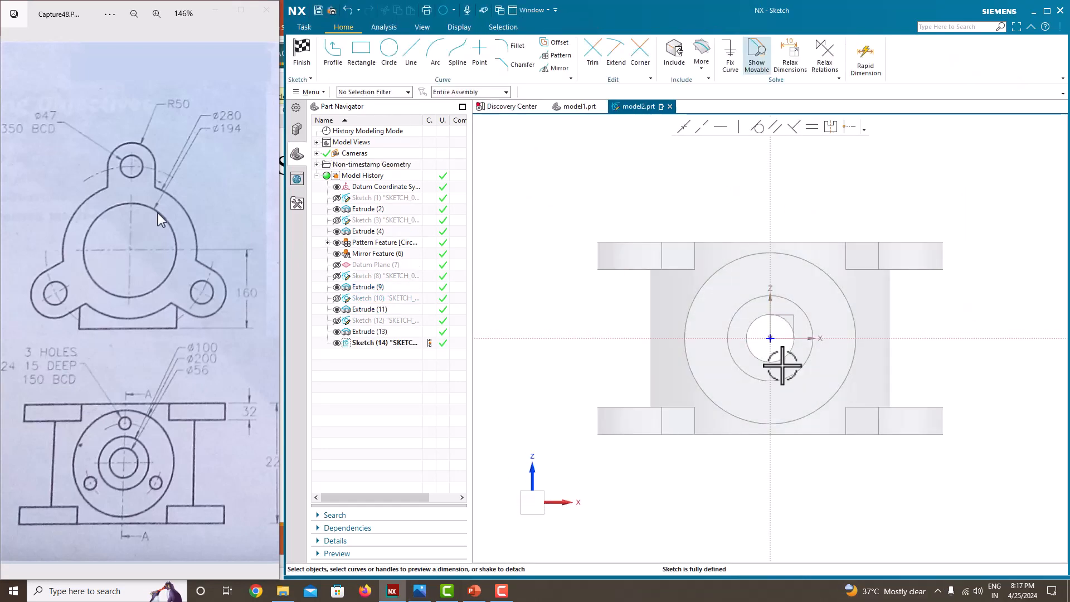
# Sketch a small circle on the vertical axis, about 71 mm above the sketch origin, between the recess and the boss edge.
pyautogui.click(392, 63)
pyautogui.scroll(-4, 760, 303)
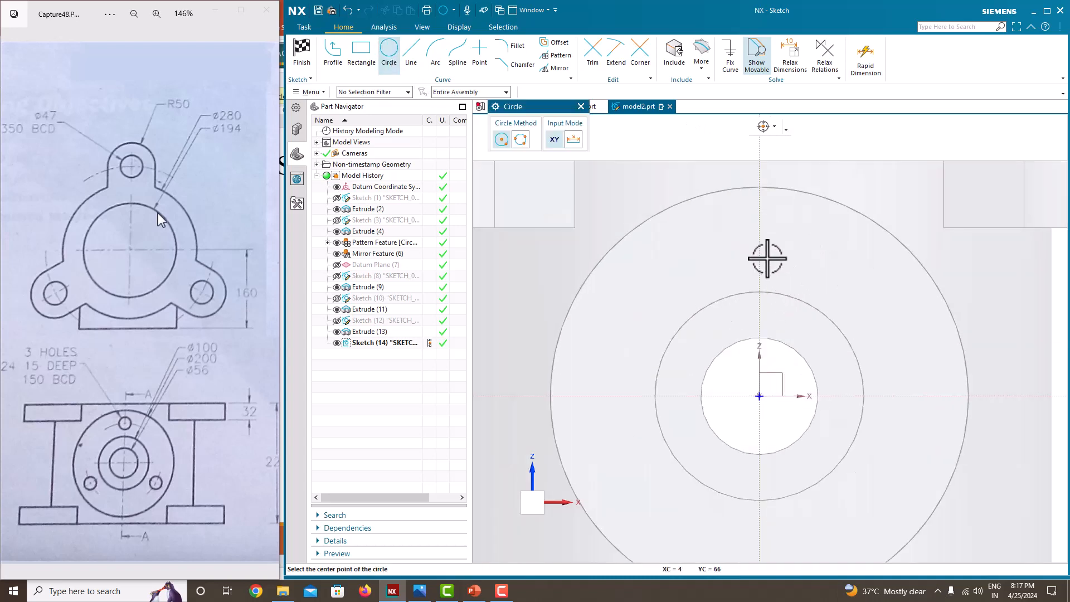
pyautogui.click(760, 249)
pyautogui.click(732, 233)
pyautogui.press('Escape')
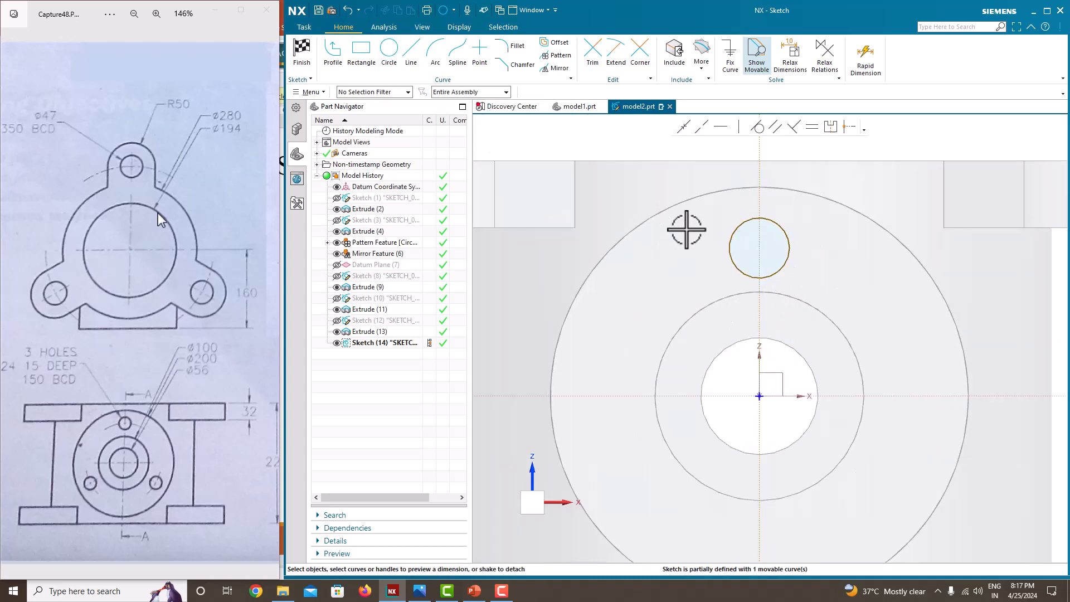
# Dimension the small circle's diameter as 24 mm per the hole callout, without scaling the sketch.
pyautogui.scroll(5, 686, 229)
pyautogui.moveTo(56, 389); pyautogui.dragTo(18, 379)
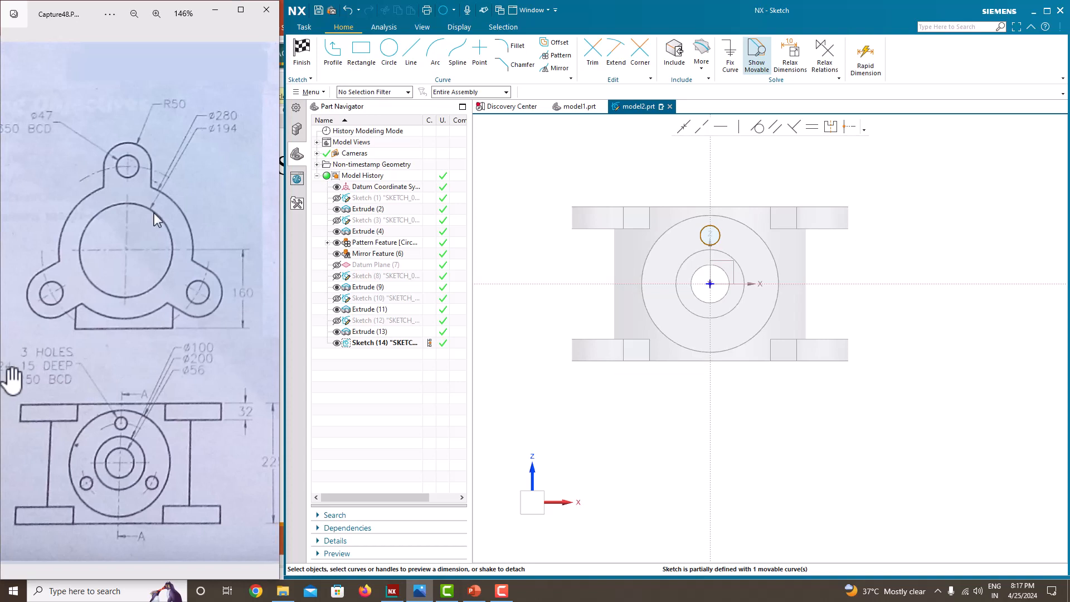
pyautogui.scroll(-4, 719, 233)
pyautogui.click(719, 232)
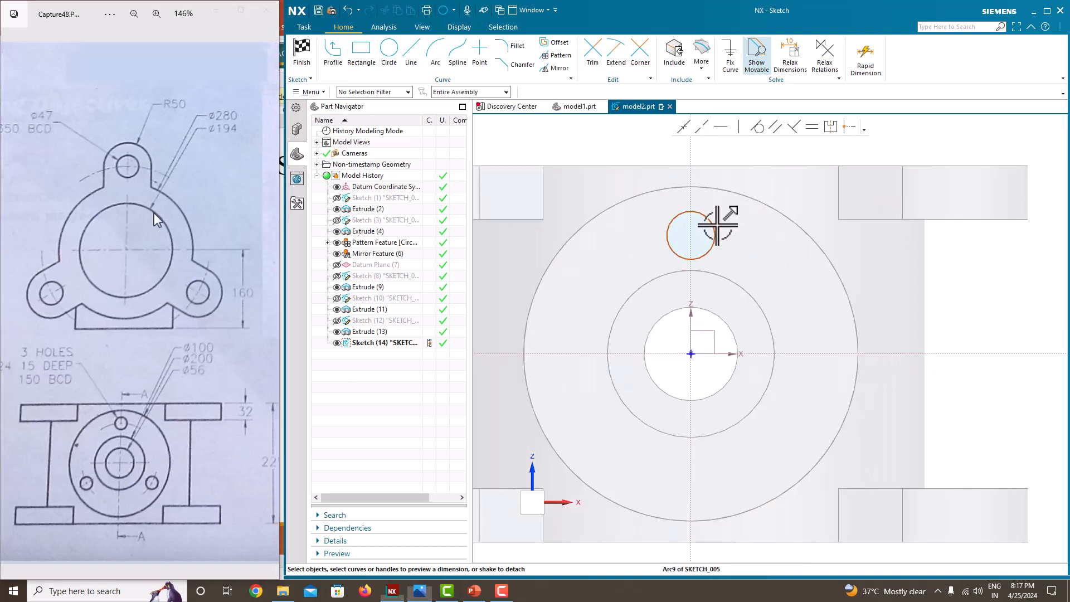
pyautogui.click(736, 215)
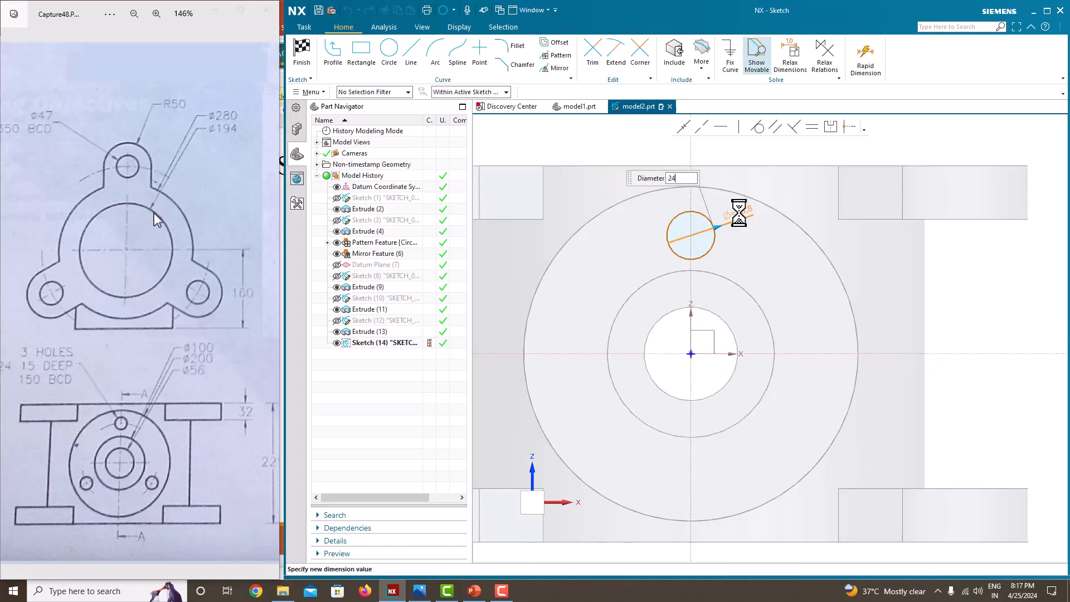
pyautogui.write('24')
pyautogui.press('Return')
pyautogui.click(746, 307)
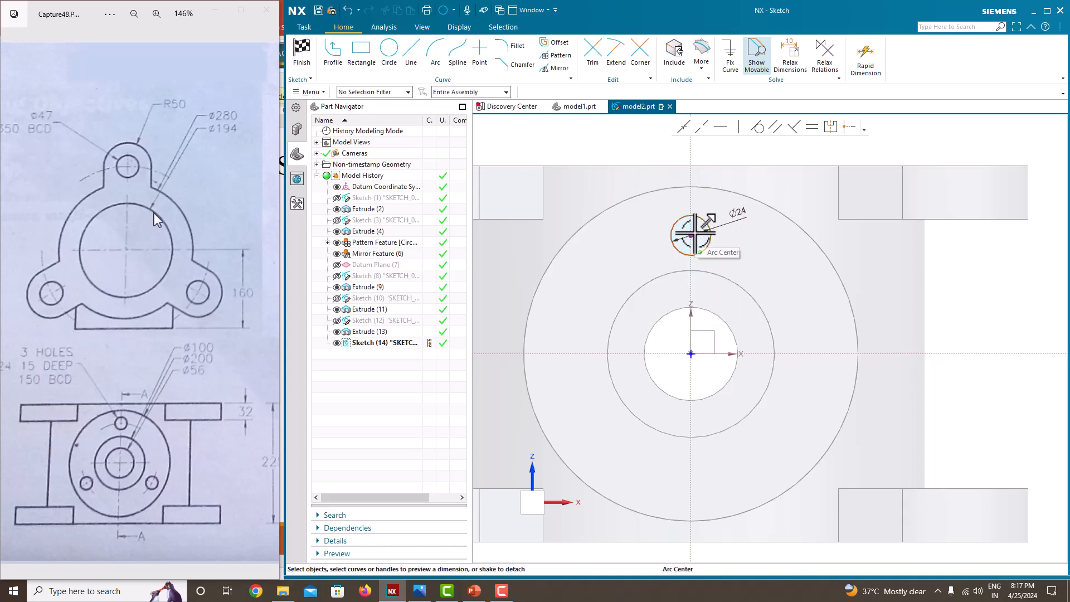
# Dimension the circle centre's vertical distance from the horizontal axis as 150/2 (75 mm), following the 150 BCD callout.
pyautogui.click(61, 392)
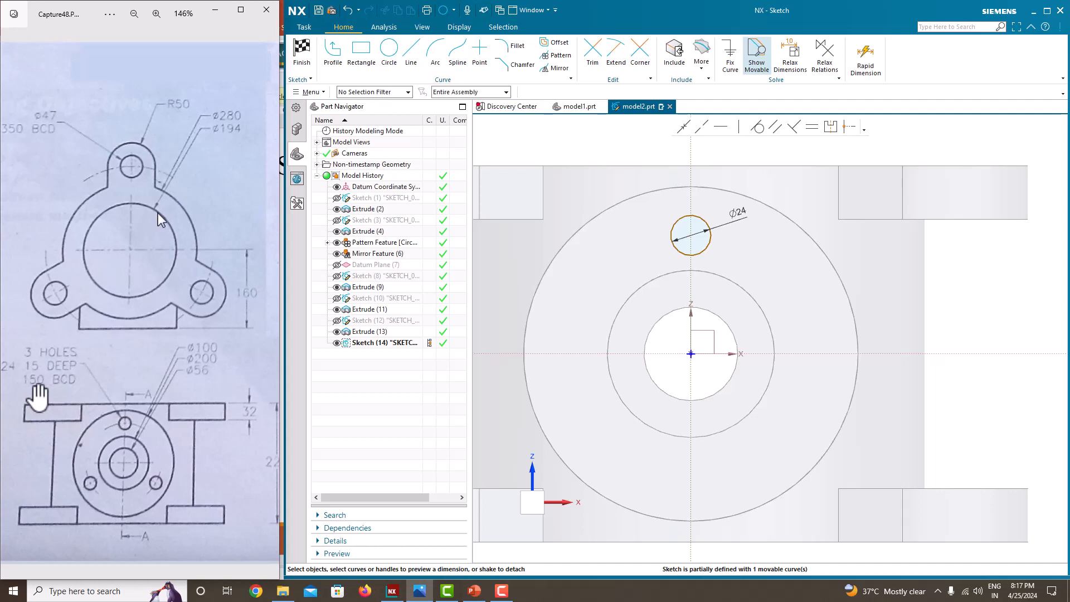
pyautogui.scroll(2, 669, 251)
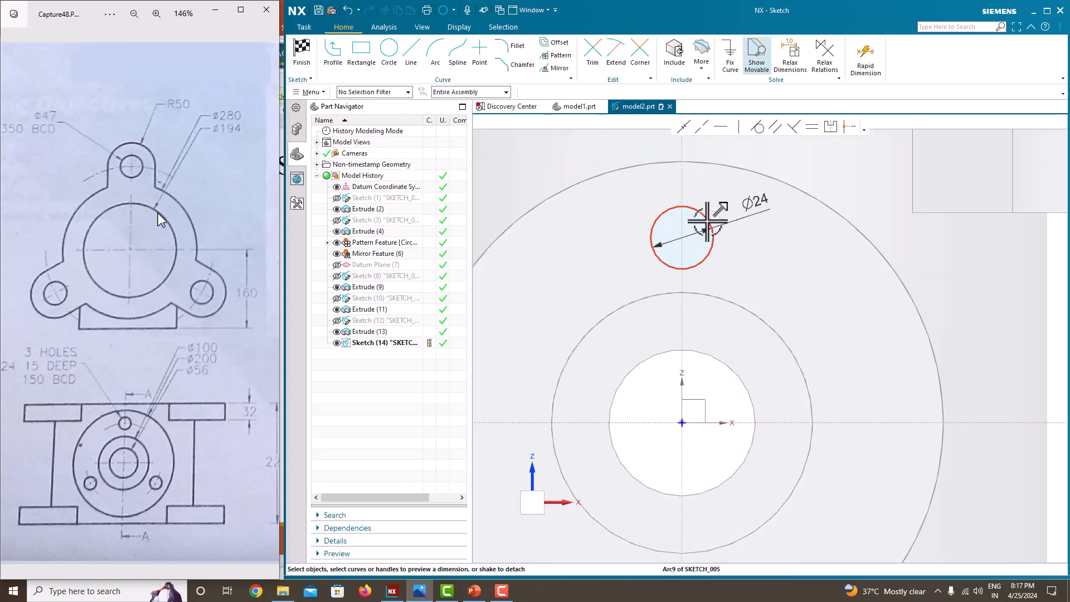
pyautogui.scroll(-2, 700, 216)
pyautogui.scroll(2, 686, 232)
pyautogui.click(686, 237)
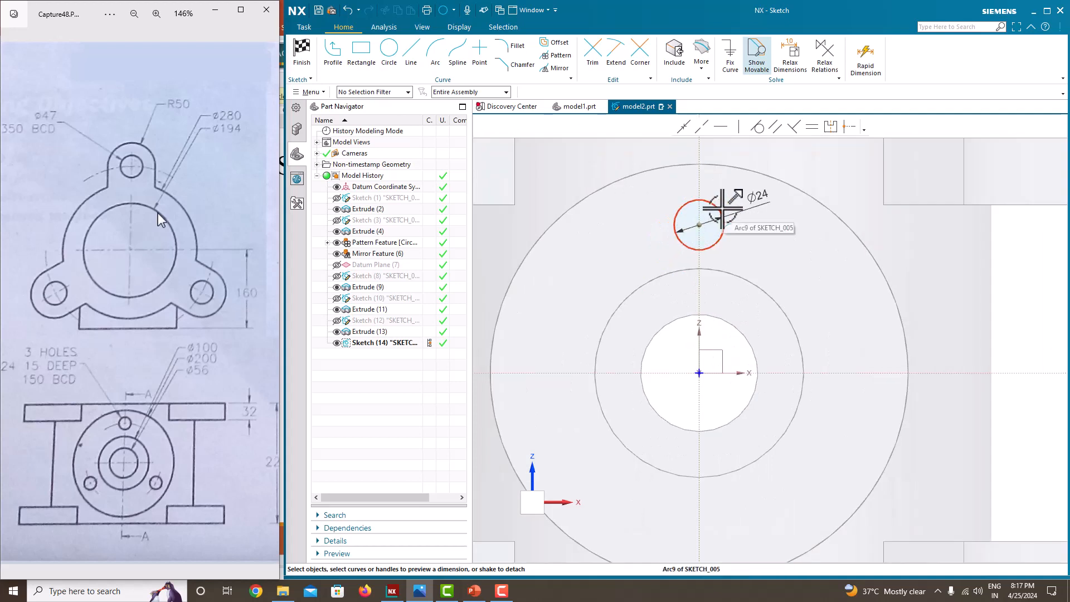
pyautogui.click(699, 225)
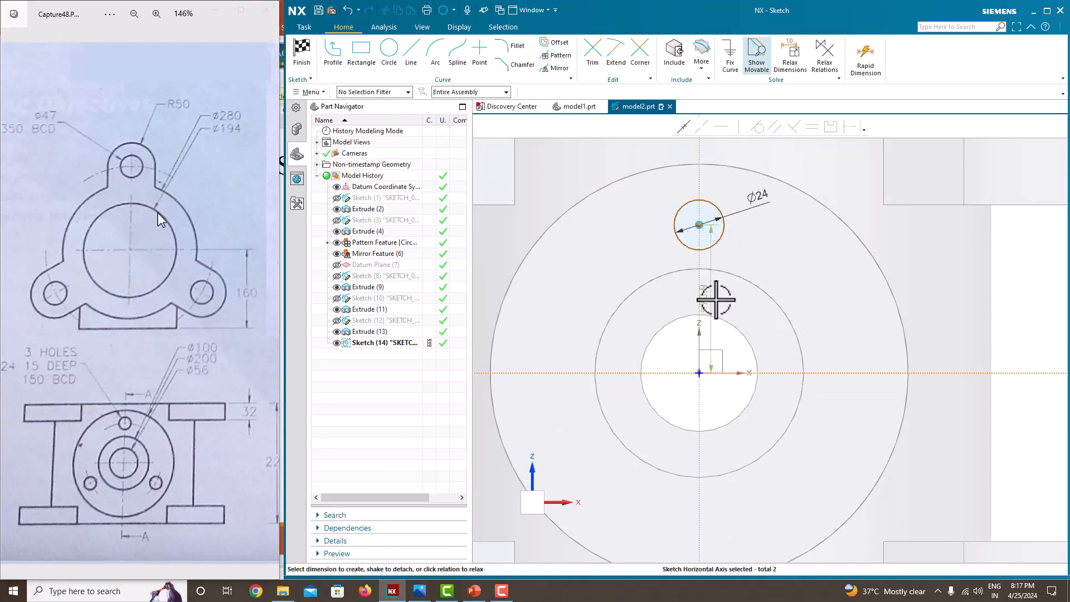
pyautogui.click(849, 297)
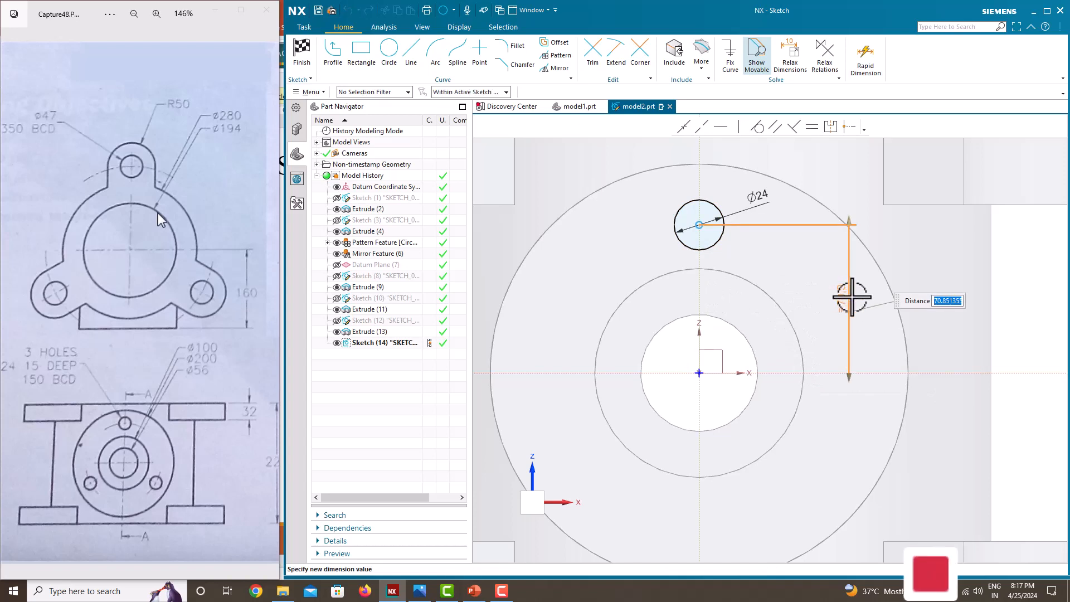
pyautogui.write('150')
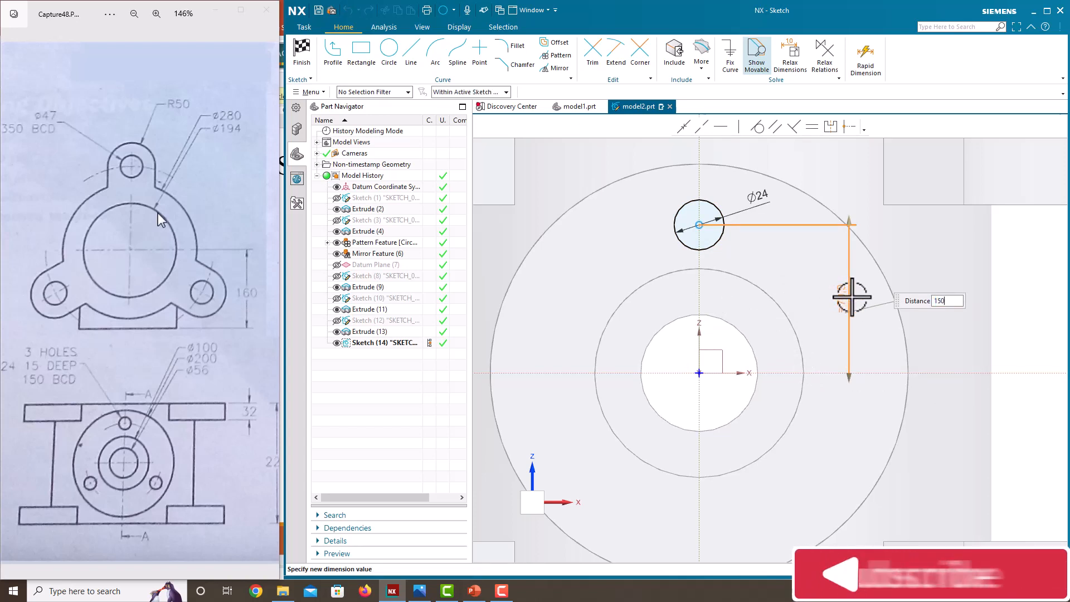
pyautogui.write('/2')
pyautogui.press('Return')
pyautogui.click(783, 321)
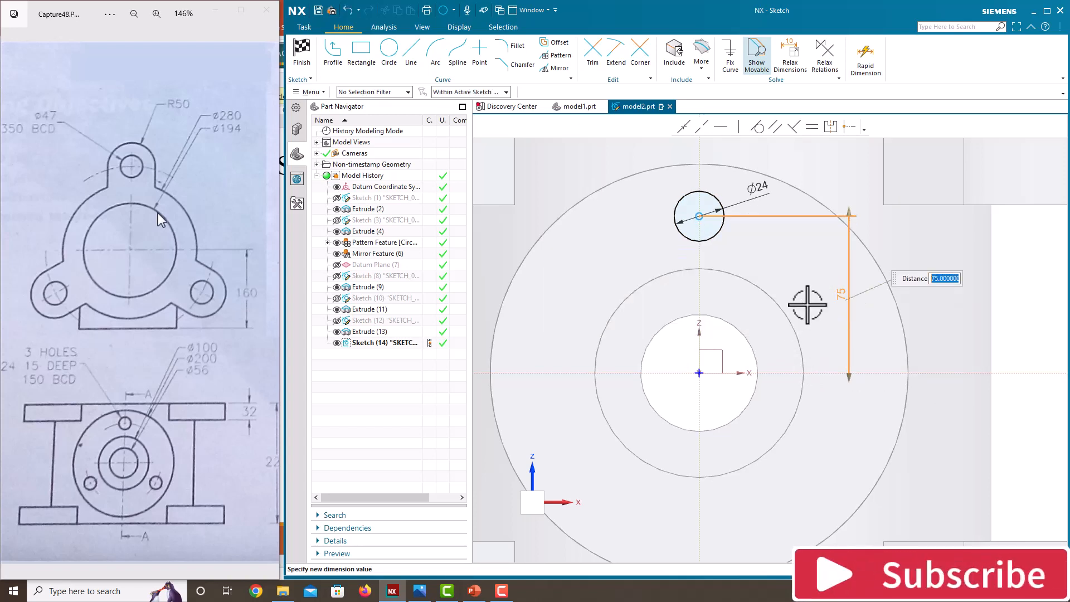
pyautogui.middleClick(814, 295)
pyautogui.scroll(-2, 774, 292)
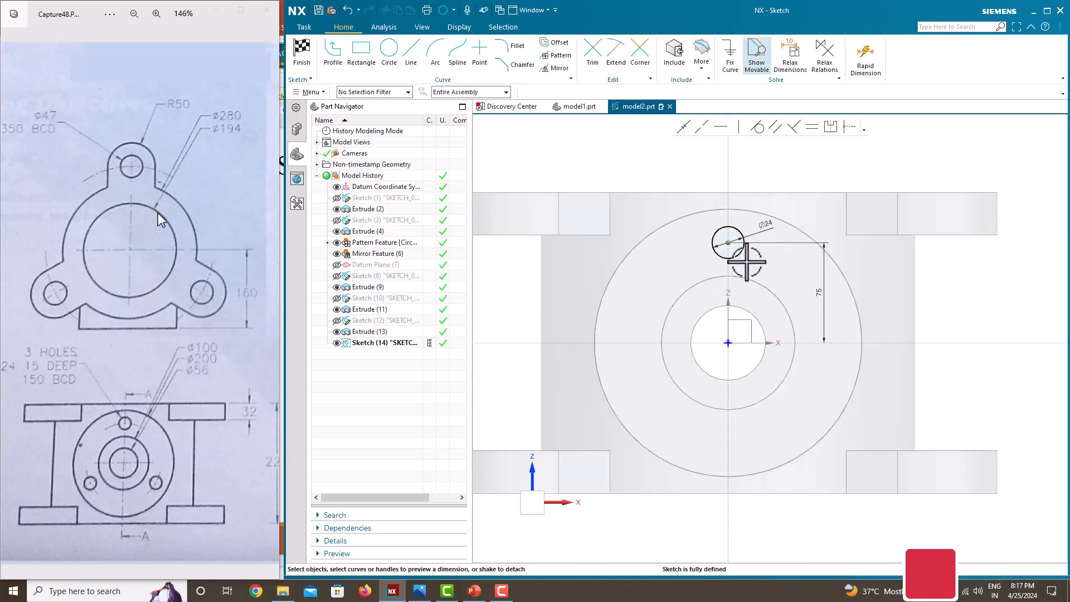
# Finish the sketch and extrude the 24 mm circle 15 mm into the side boss as a subtracted cut.
pyautogui.rightClick(801, 263)
pyautogui.click(831, 273)
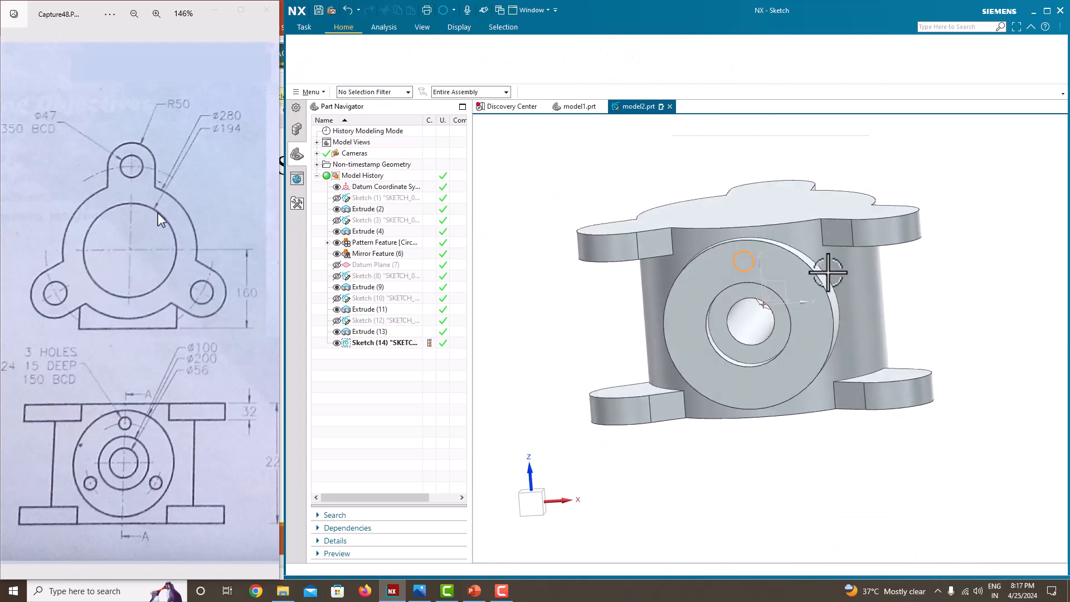
pyautogui.click(36, 401)
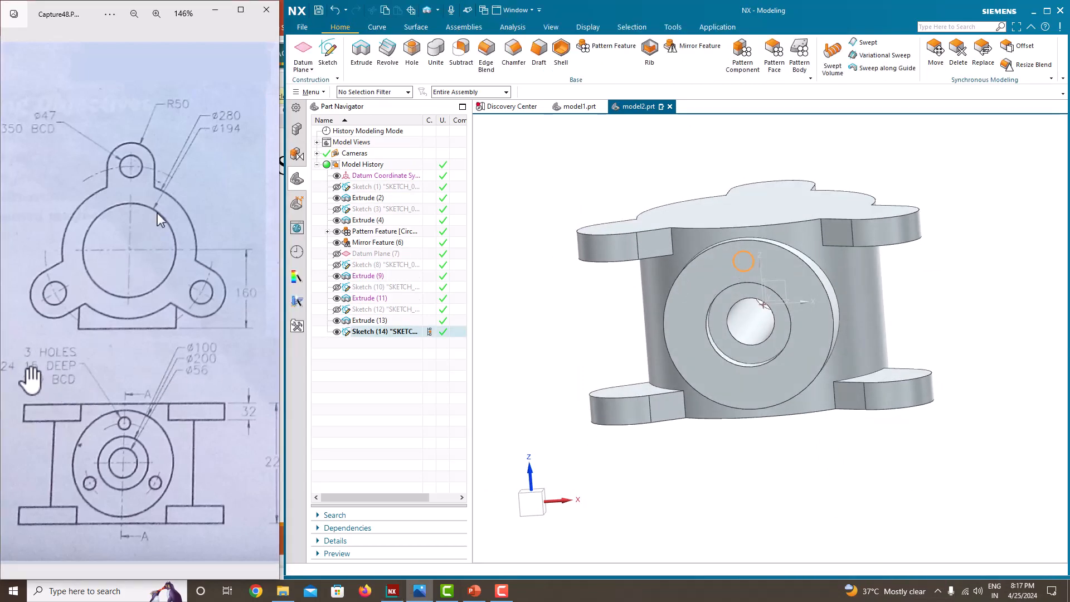
pyautogui.click(357, 56)
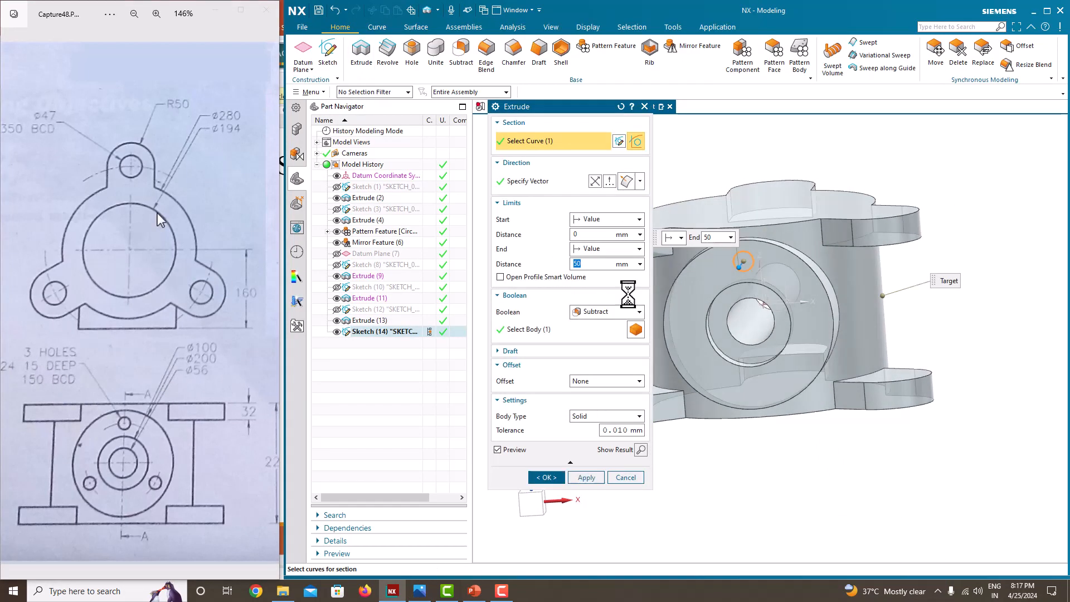
pyautogui.moveTo(683, 315); pyautogui.dragTo(723, 289, button='middle')
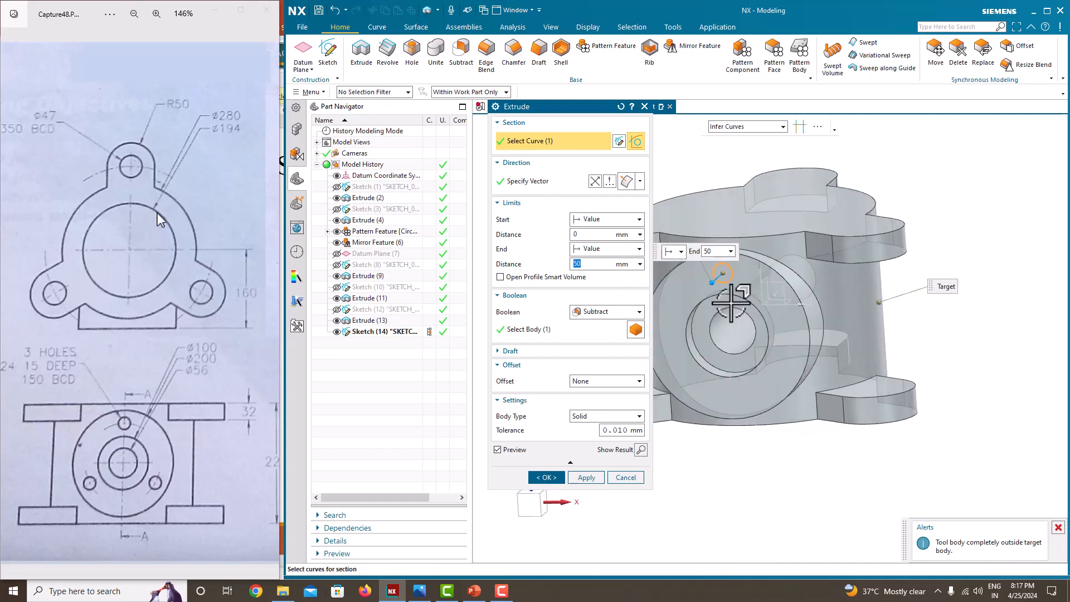
pyautogui.moveTo(709, 303); pyautogui.dragTo(724, 272)
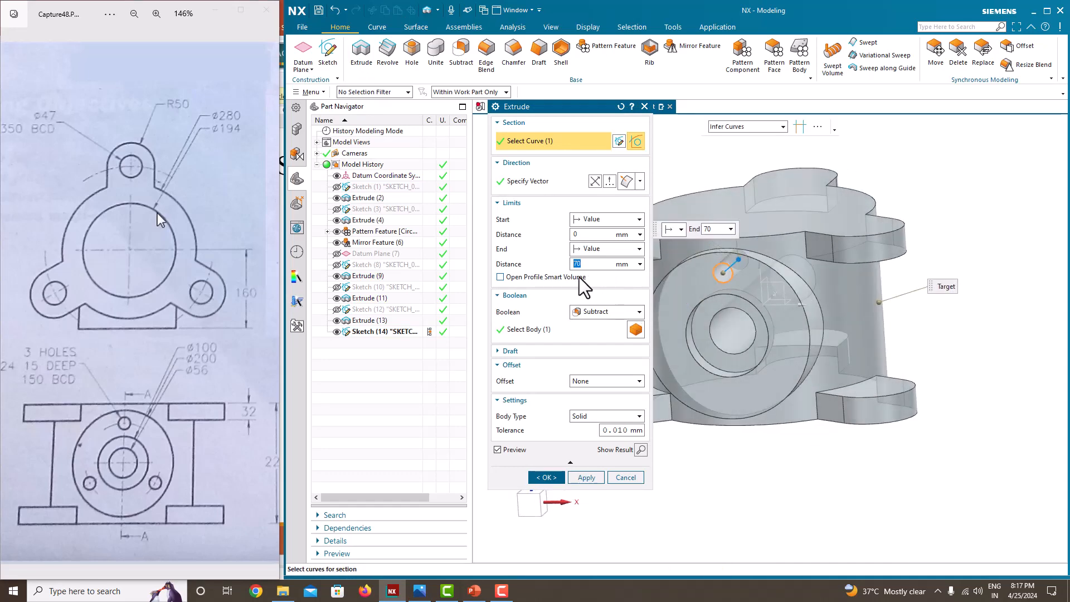
pyautogui.write('15')
pyautogui.press('Return')
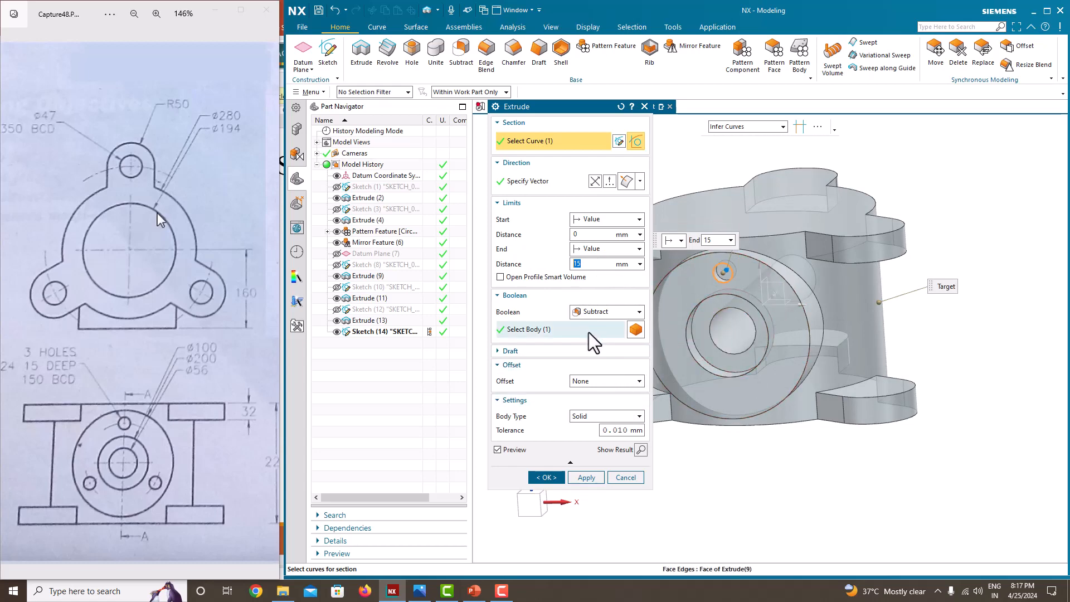
pyautogui.click(547, 478)
pyautogui.moveTo(725, 346); pyautogui.dragTo(725, 263, button='middle')
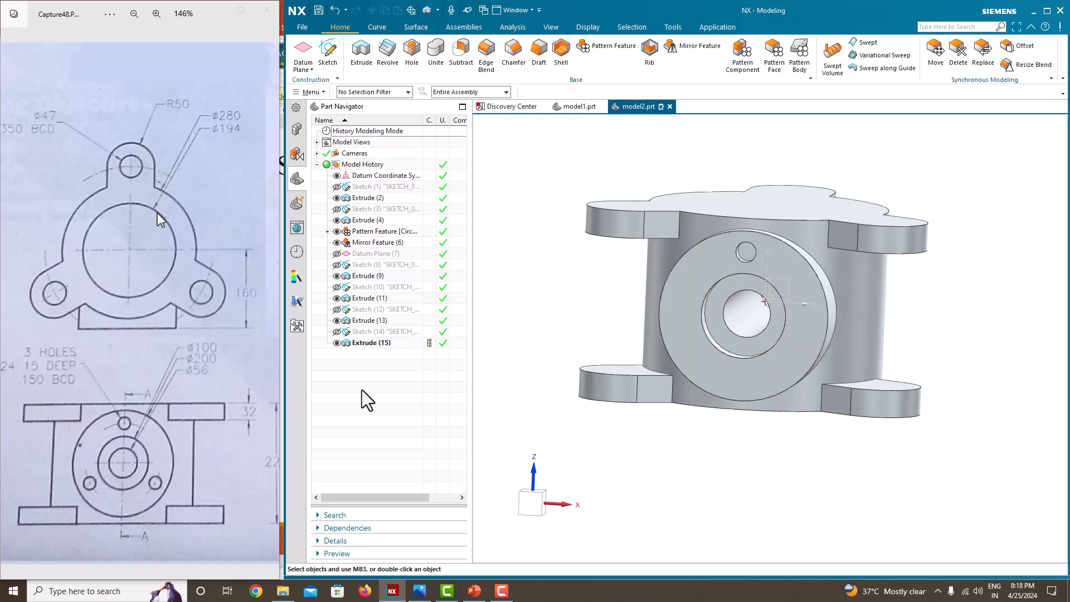
# Start a pattern of the 24 mm hole cut in the boss face using the Circular layout.
pyautogui.click(384, 344)
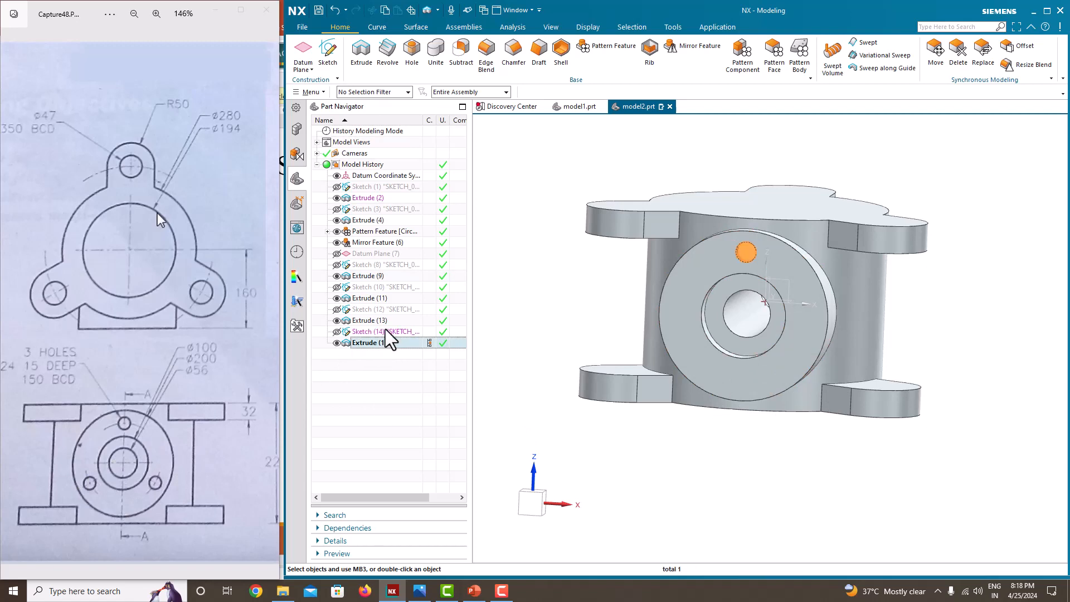
pyautogui.click(610, 49)
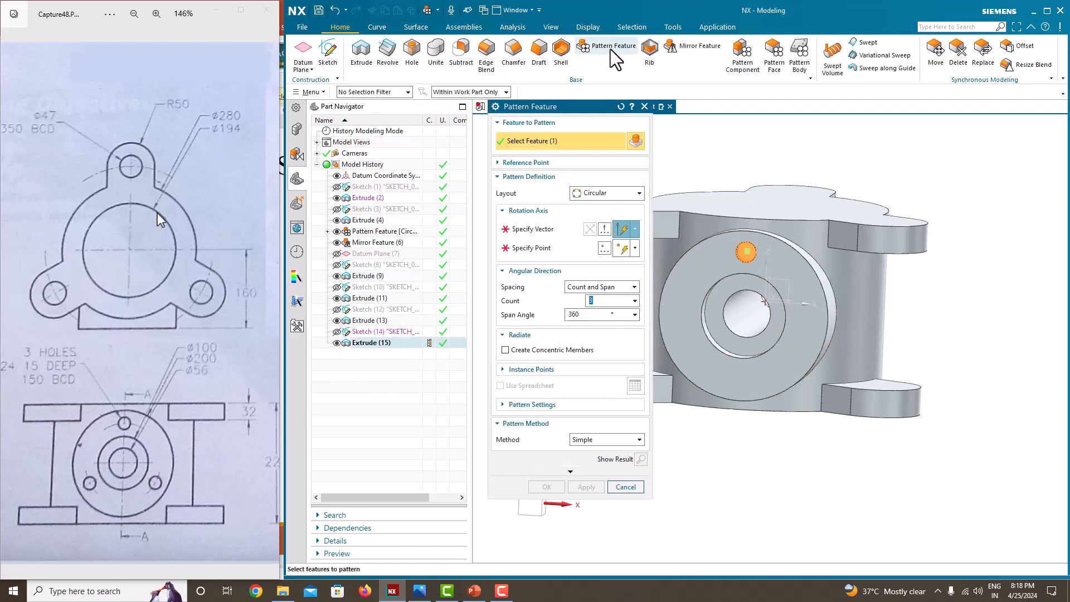
pyautogui.click(592, 193)
pyautogui.click(593, 215)
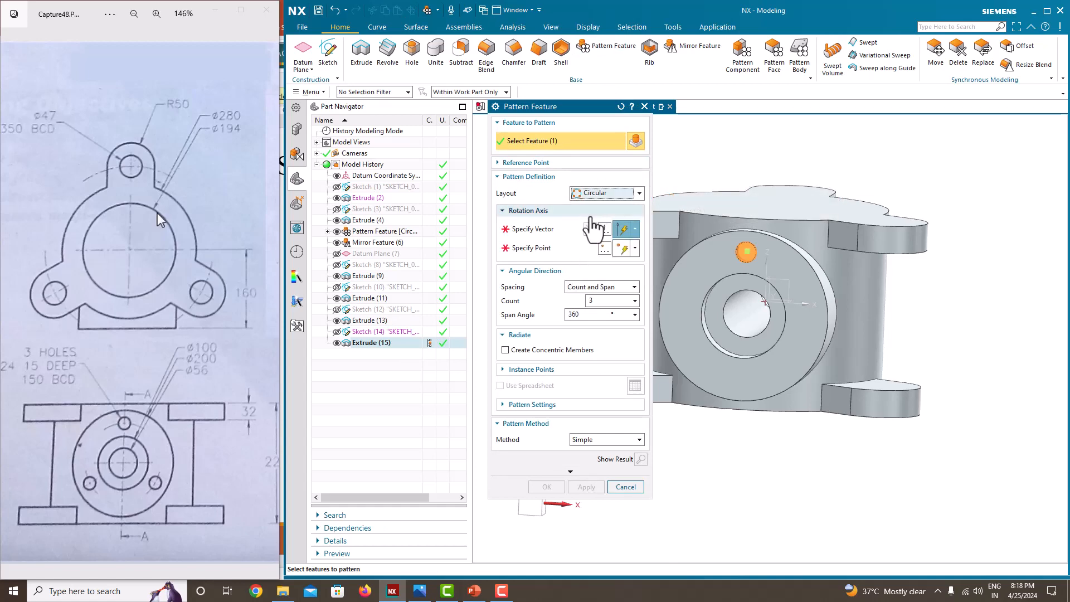
# Set the pattern's rotation axis through the side boss bore's centre and create three instances over a 360° span.
pyautogui.click(529, 228)
pyautogui.moveTo(741, 295); pyautogui.dragTo(771, 235, button='middle')
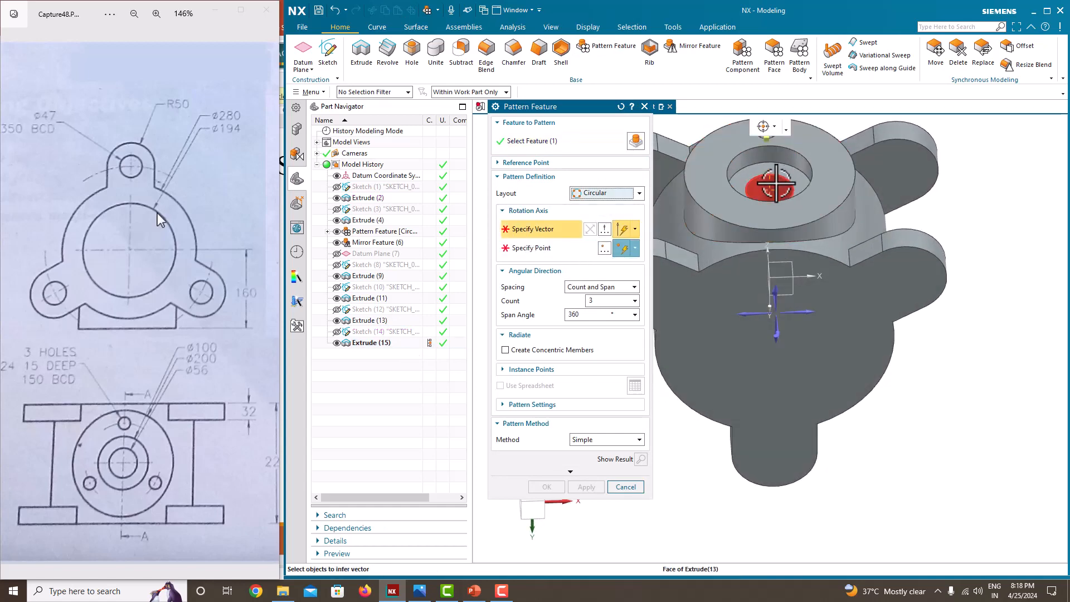
pyautogui.scroll(2, 777, 183)
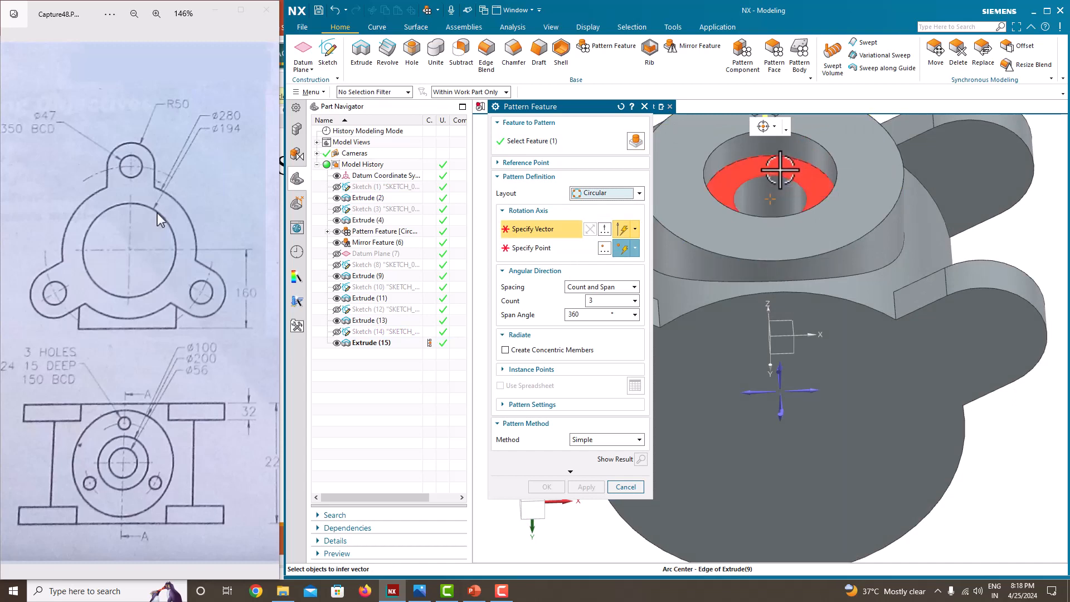
pyautogui.scroll(2, 771, 172)
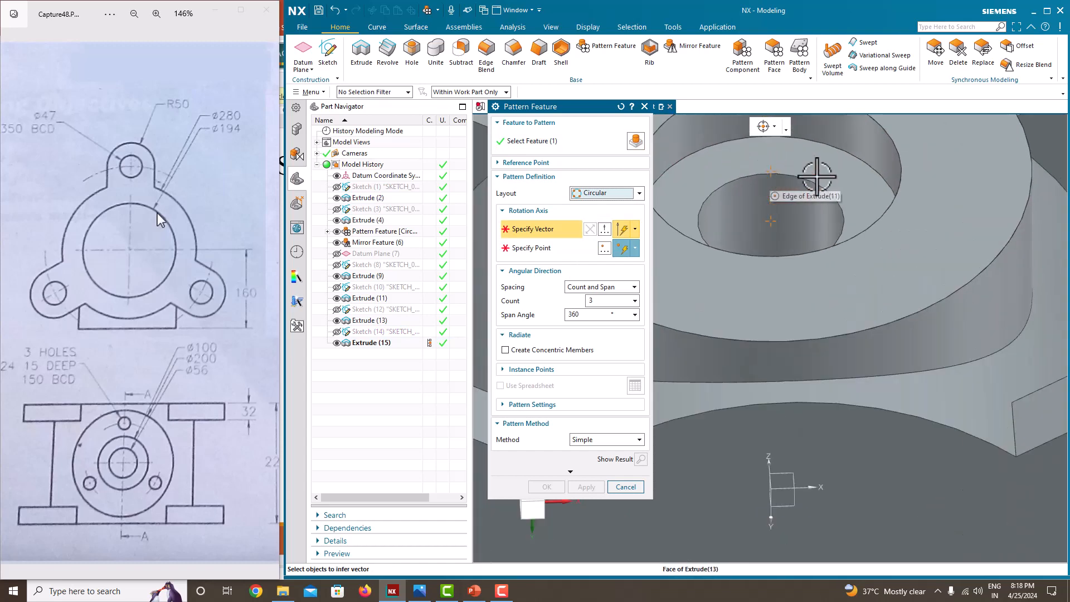
pyautogui.click(770, 171)
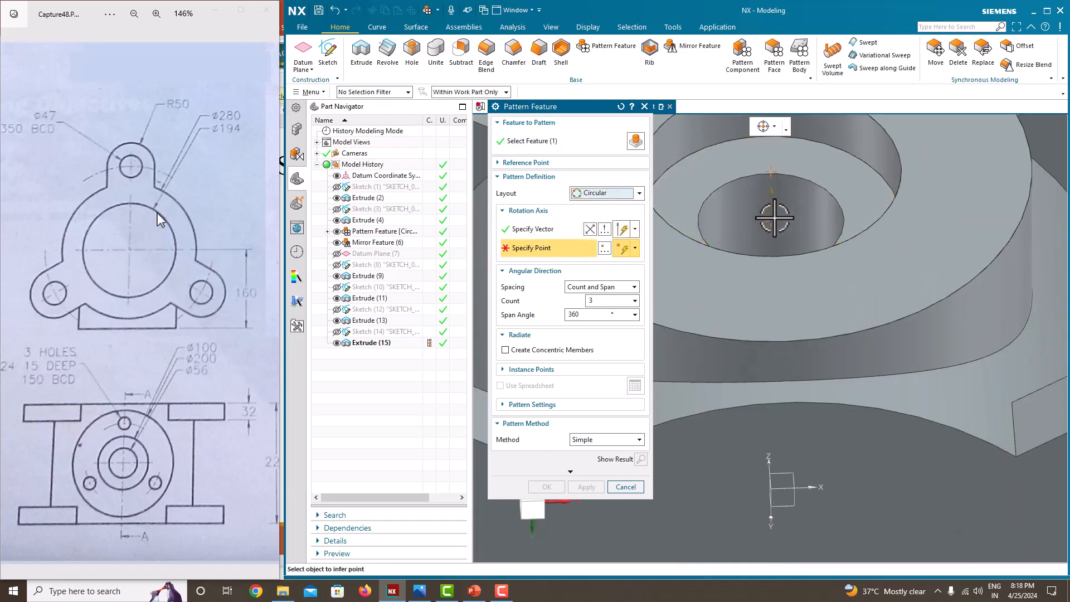
pyautogui.click(771, 220)
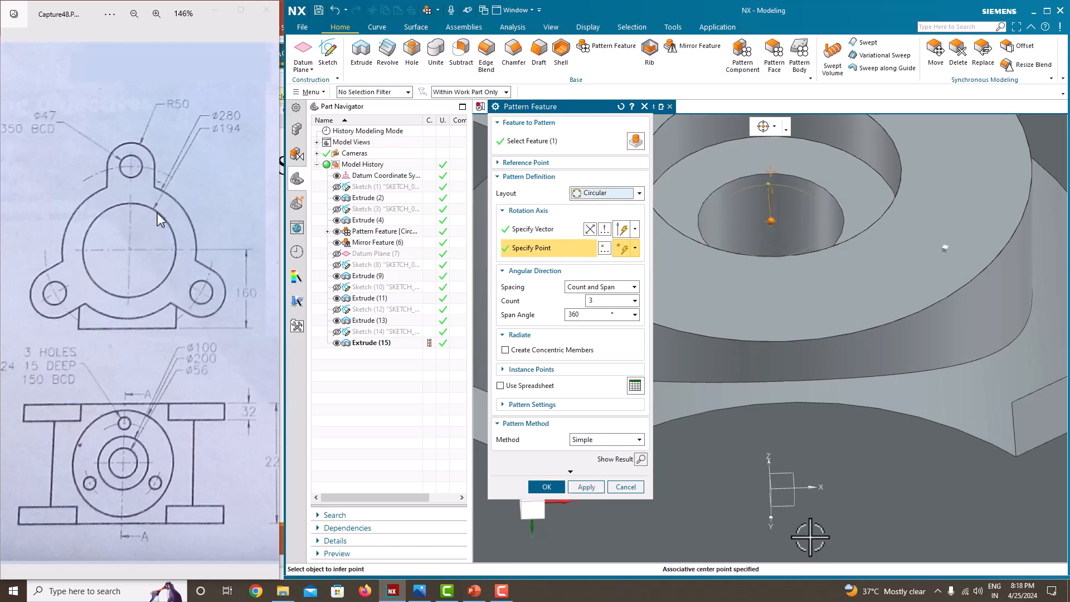
pyautogui.moveTo(784, 298); pyautogui.dragTo(765, 320, button='middle')
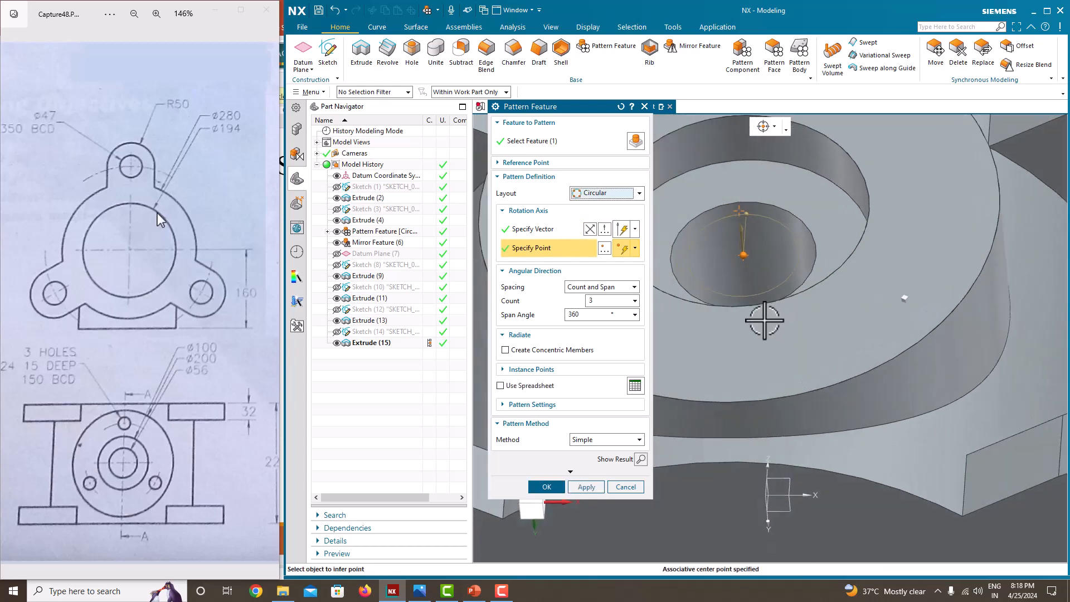
pyautogui.hotkey('ctrl', 'f')
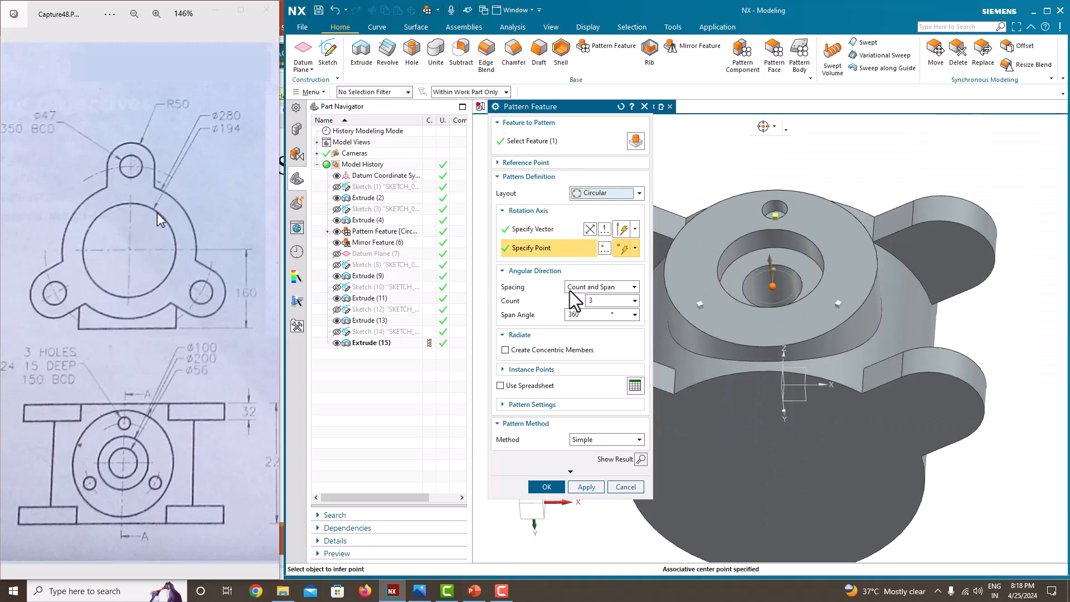
pyautogui.click(592, 315)
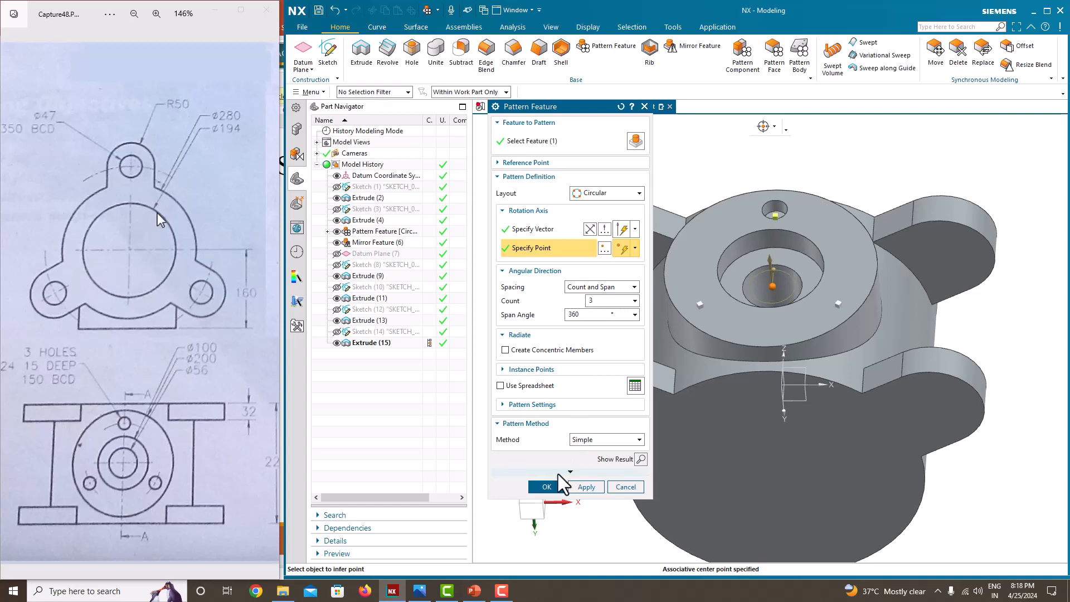
pyautogui.click(549, 485)
# Consult the drawing's pictorial view and position a simple hole at the arc centre of the housing's upper face.
pyautogui.moveTo(664, 334); pyautogui.dragTo(647, 374, button='middle')
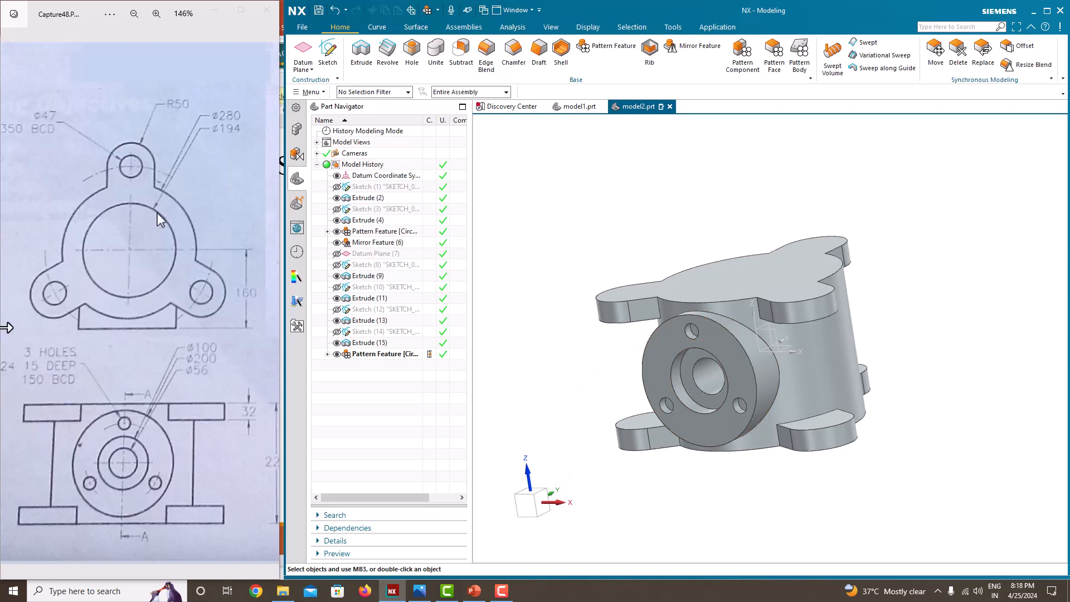
pyautogui.scroll(-4, 167, 318)
pyautogui.moveTo(119, 301); pyautogui.dragTo(75, 315)
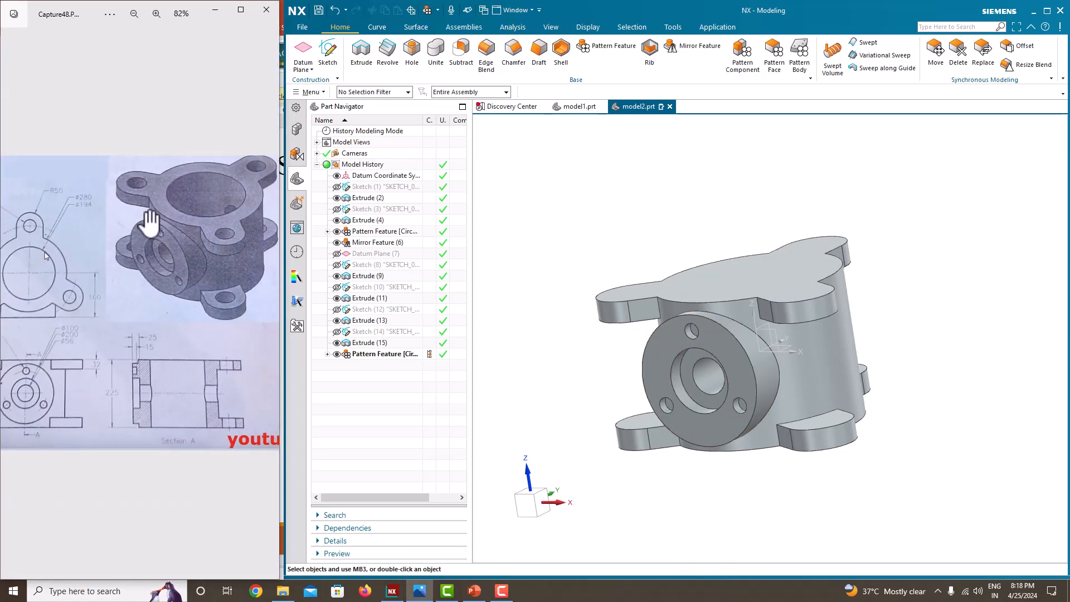
pyautogui.moveTo(717, 229); pyautogui.dragTo(724, 231, button='middle')
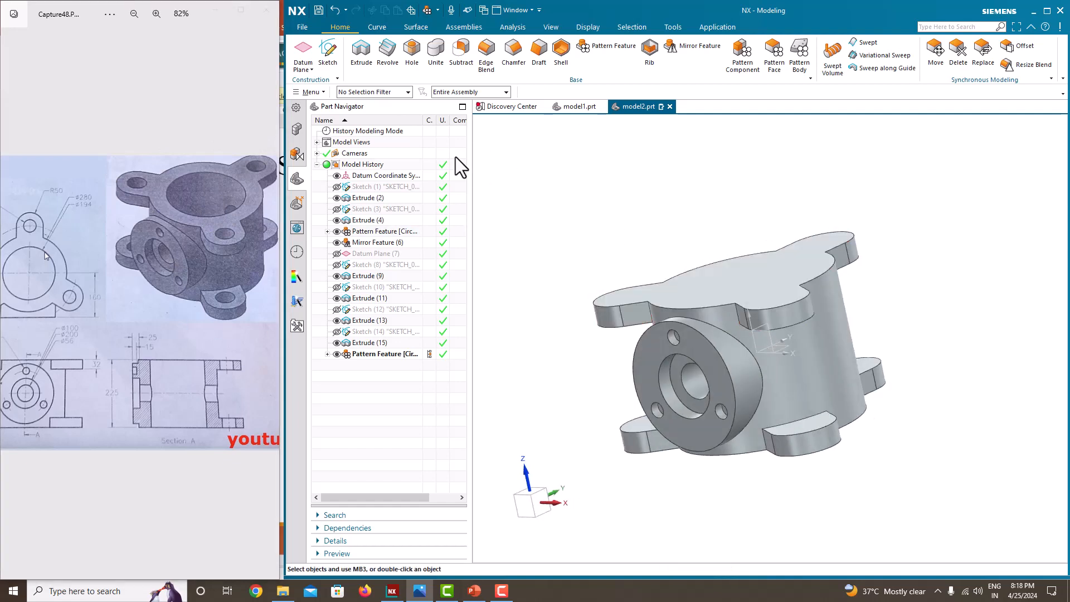
pyautogui.click(419, 52)
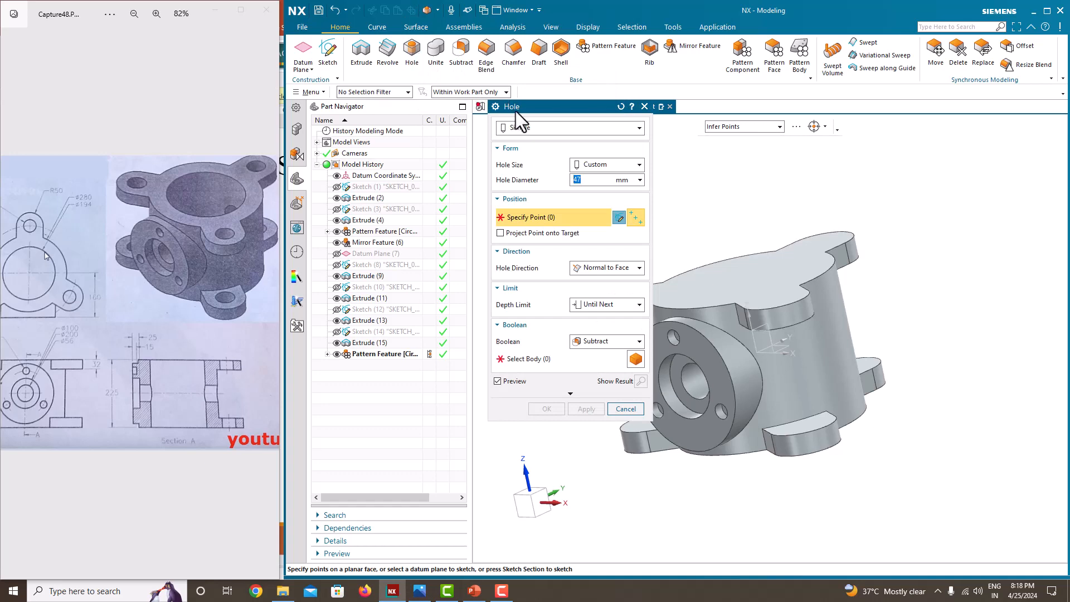
pyautogui.moveTo(516, 112); pyautogui.dragTo(406, 93)
pyautogui.moveTo(769, 269); pyautogui.dragTo(803, 309, button='middle')
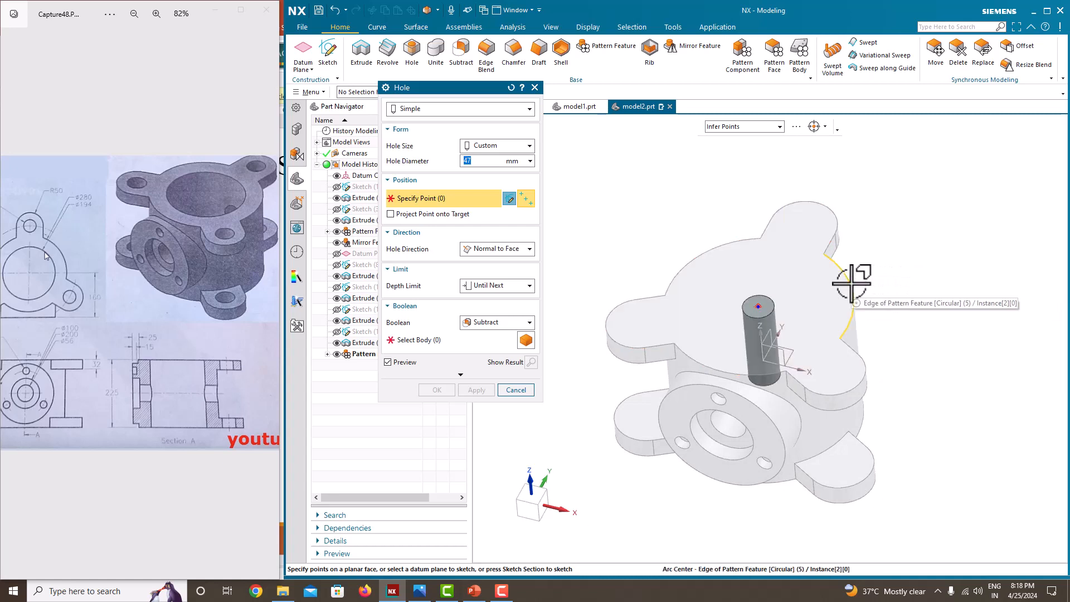
pyautogui.click(851, 283)
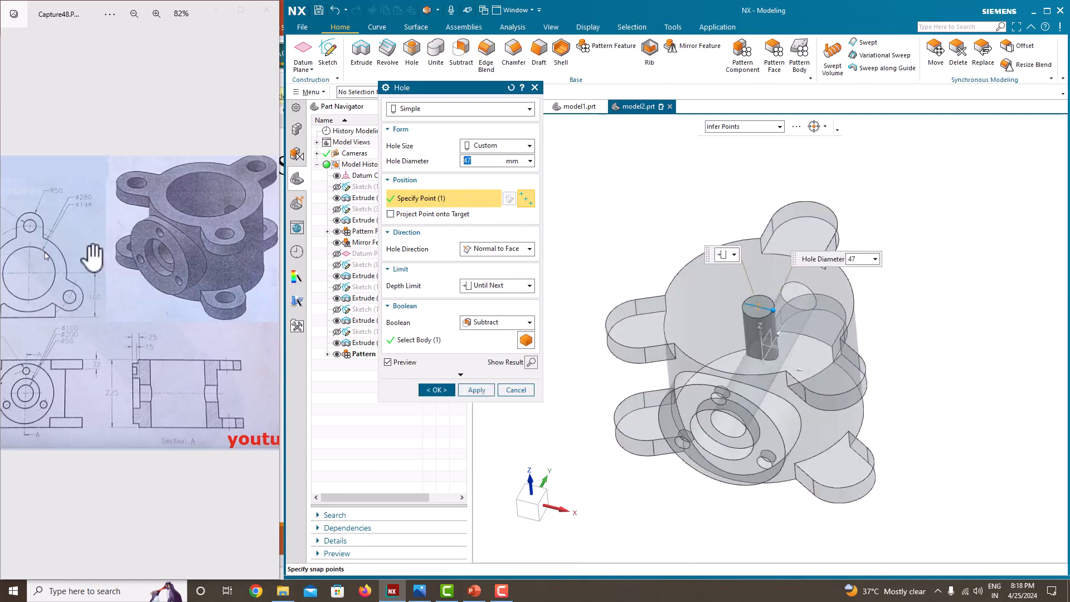
# Set the hole diameter to 194 mm per the drawing, limit it to Through Body, and subtract it from the housing.
pyautogui.keyDown('ctrl'); pyautogui.scroll(4, 102, 267); pyautogui.keyUp('ctrl')
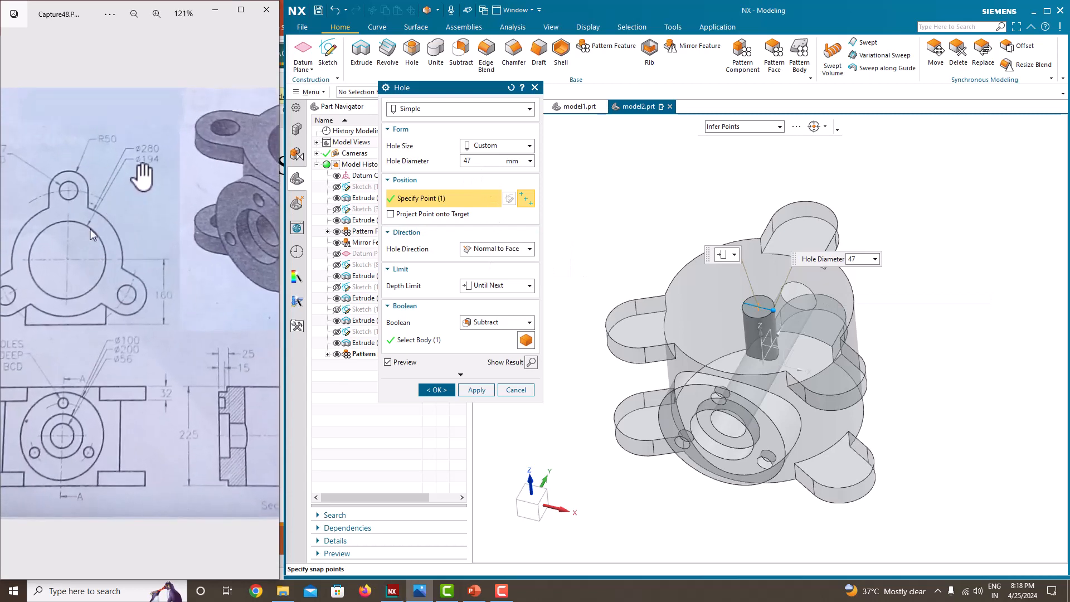
pyautogui.click(471, 160)
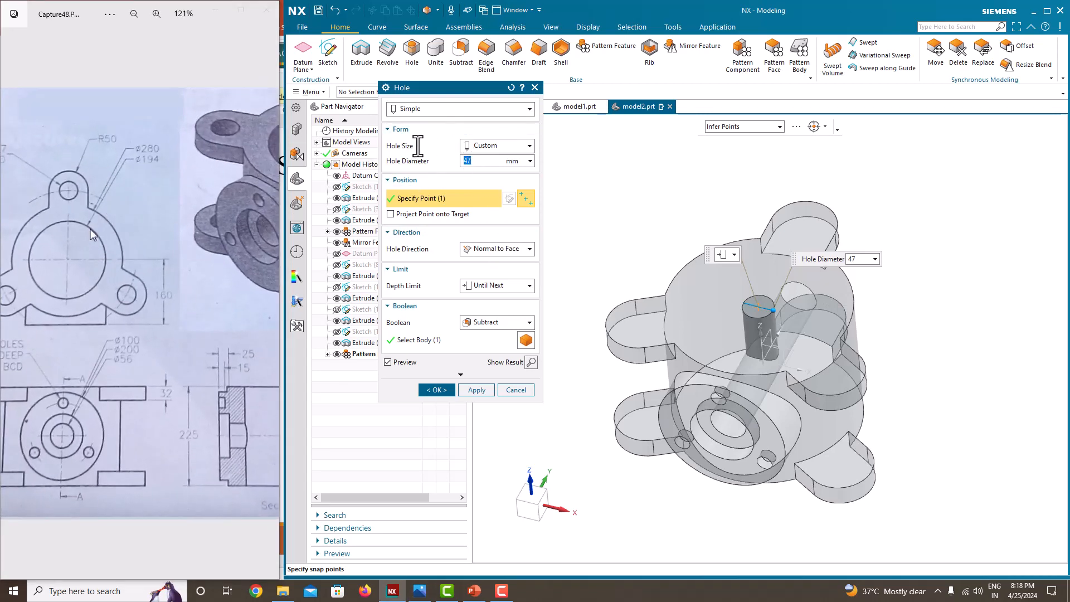
pyautogui.press('Return')
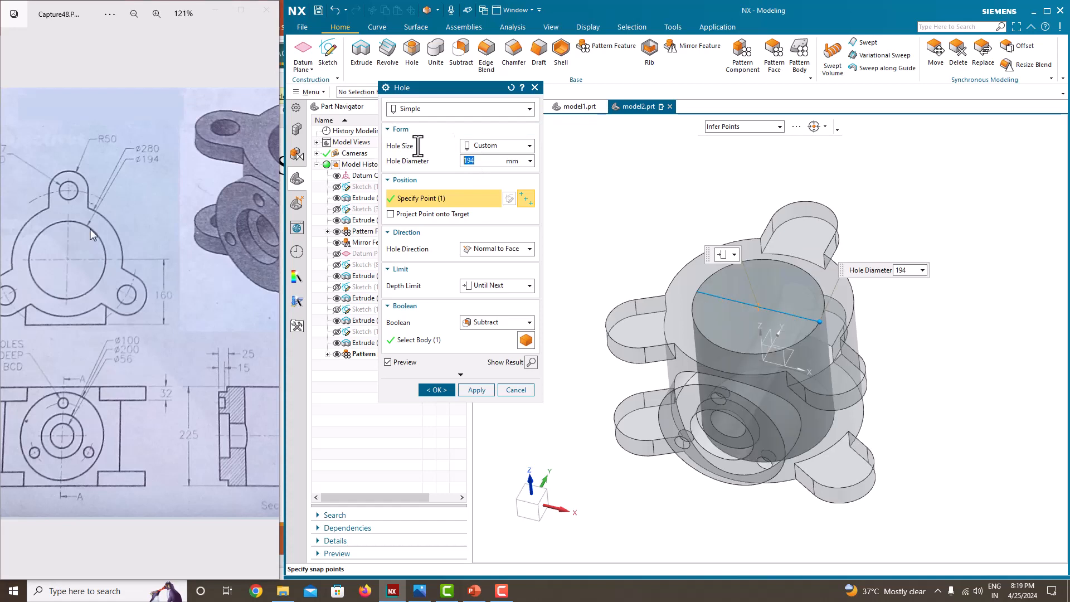
pyautogui.click(489, 287)
pyautogui.click(498, 339)
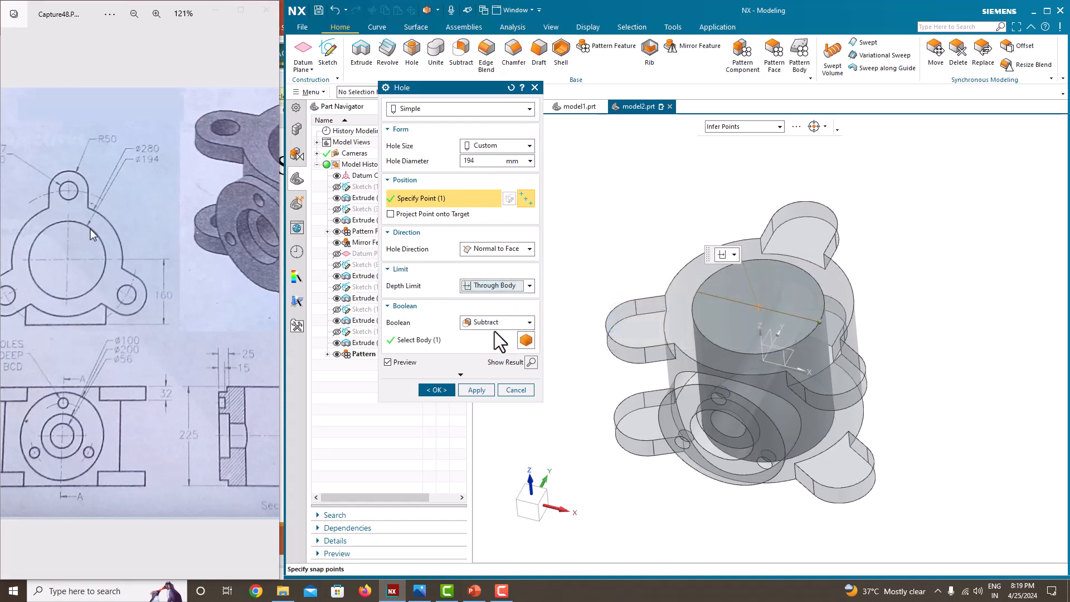
pyautogui.click(477, 391)
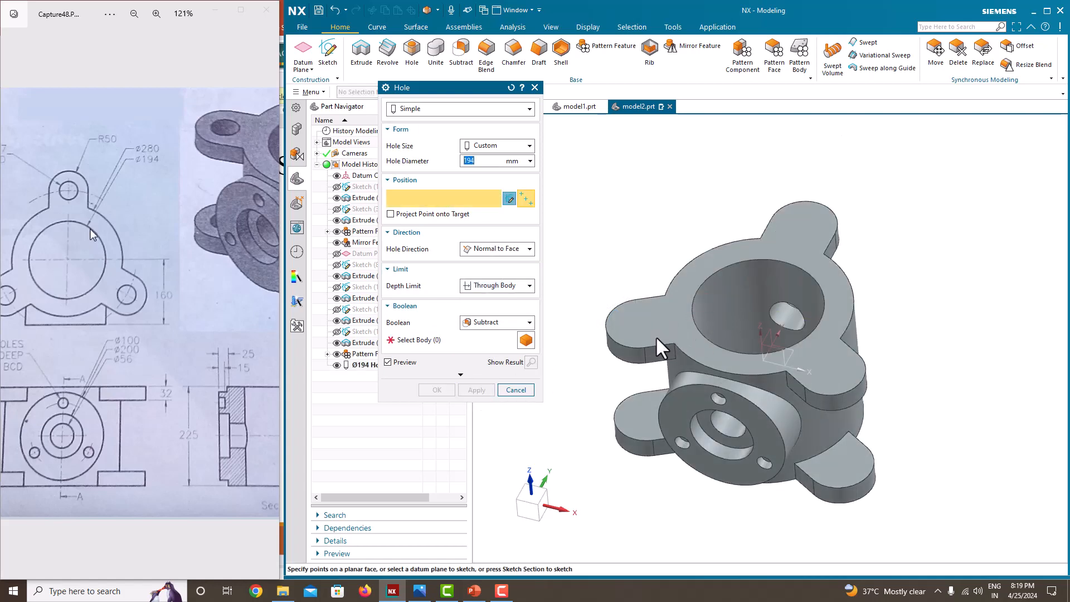
# Set the simple hole's diameter to 47 mm and position it at the arc centre of the rear upper lug.
pyautogui.moveTo(660, 347); pyautogui.dragTo(693, 352, button='middle')
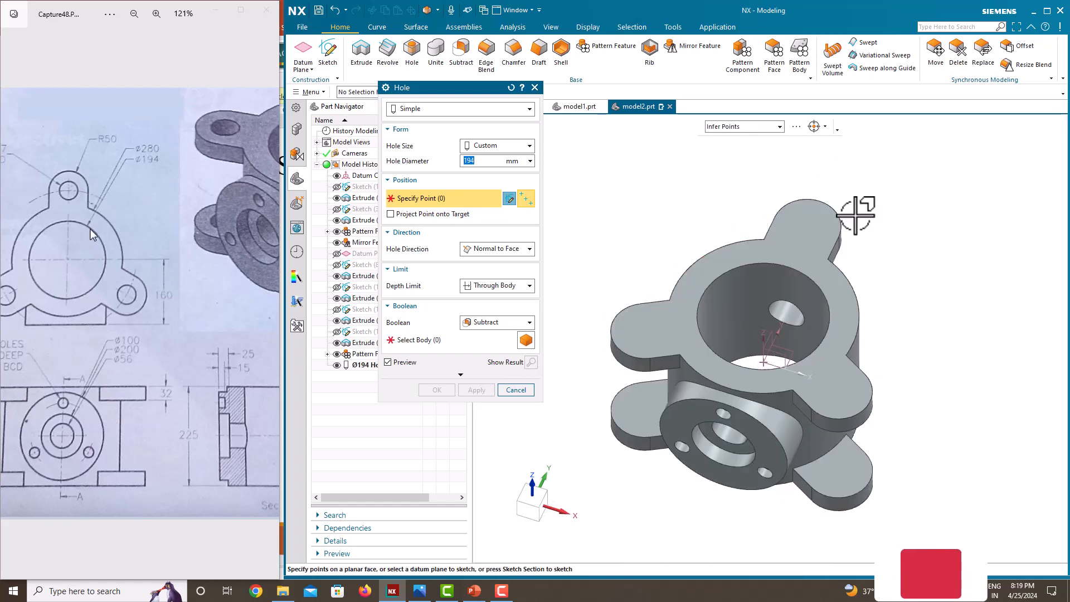
pyautogui.scroll(5, 837, 211)
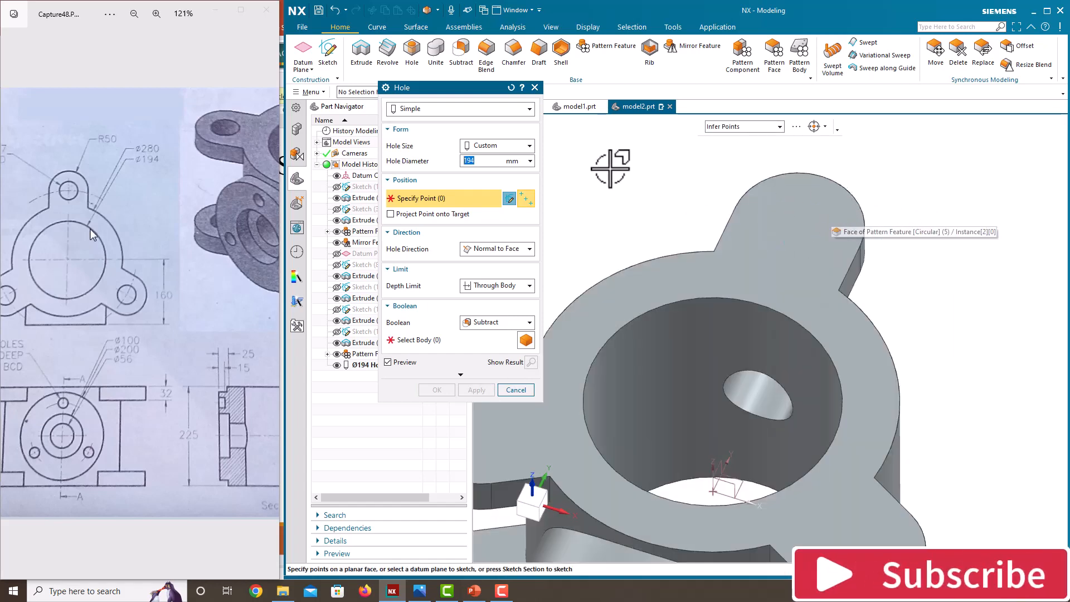
pyautogui.scroll(2, 65, 235)
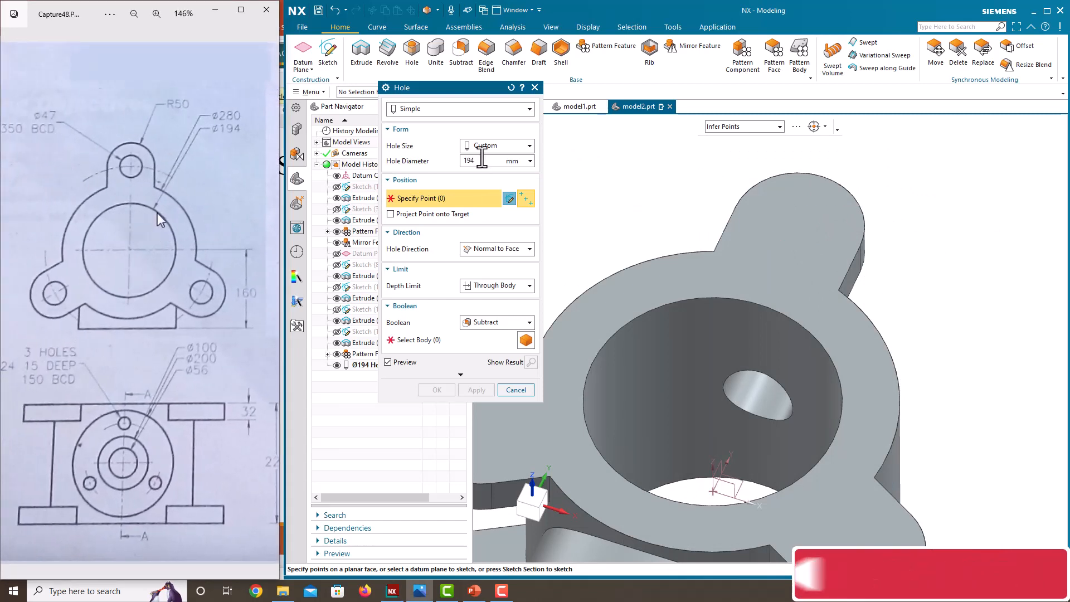
pyautogui.click(357, 136)
pyautogui.write('47')
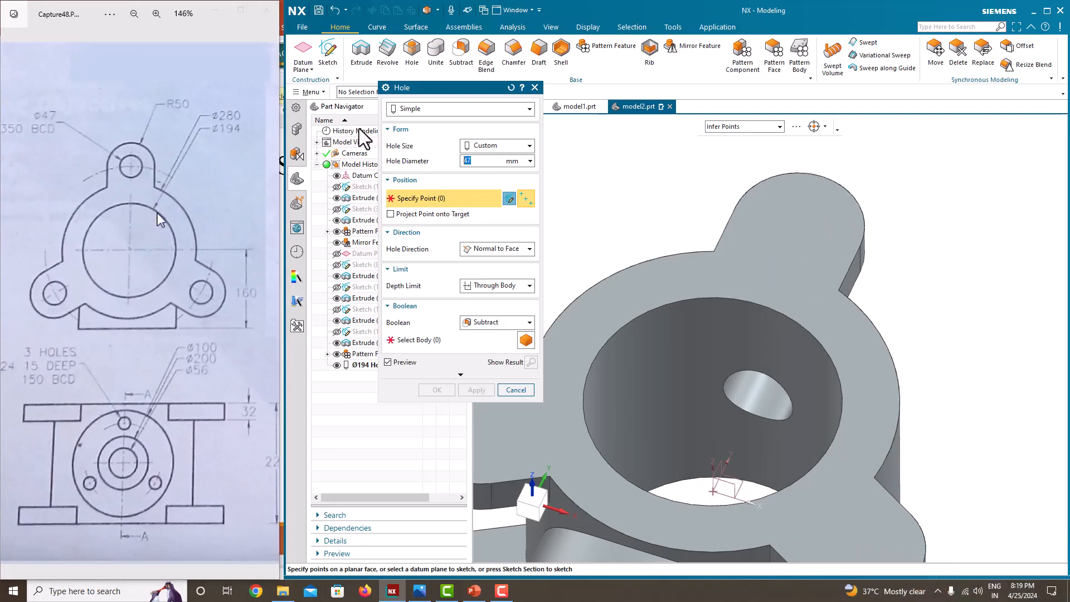
pyautogui.click(871, 211)
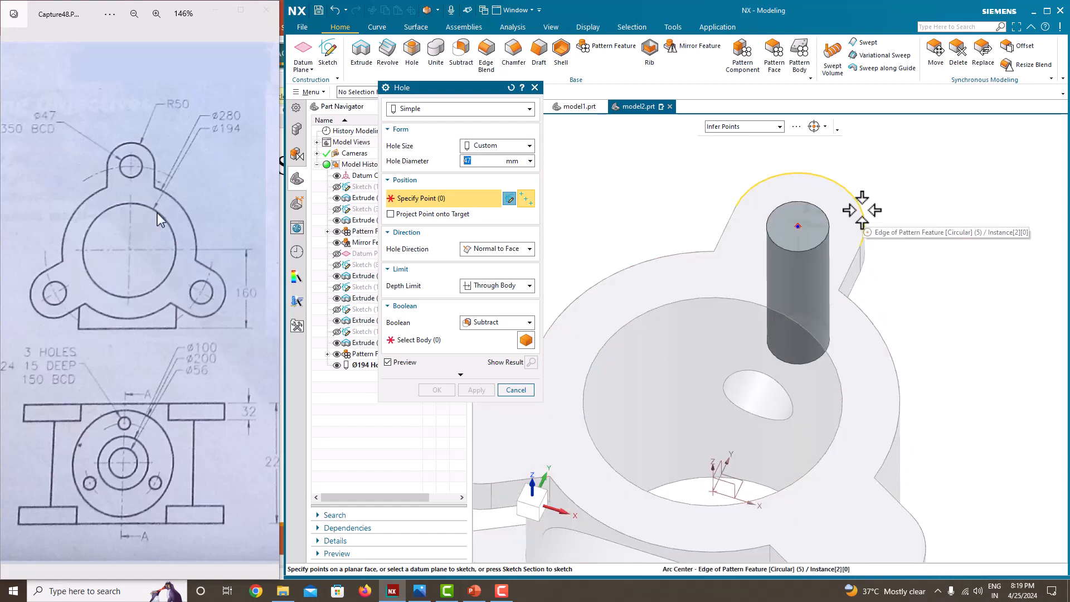
# Add hole points at the arc centres of the other two upper lugs and subtract the three holes through the body.
pyautogui.moveTo(814, 232); pyautogui.dragTo(840, 400, button='middle')
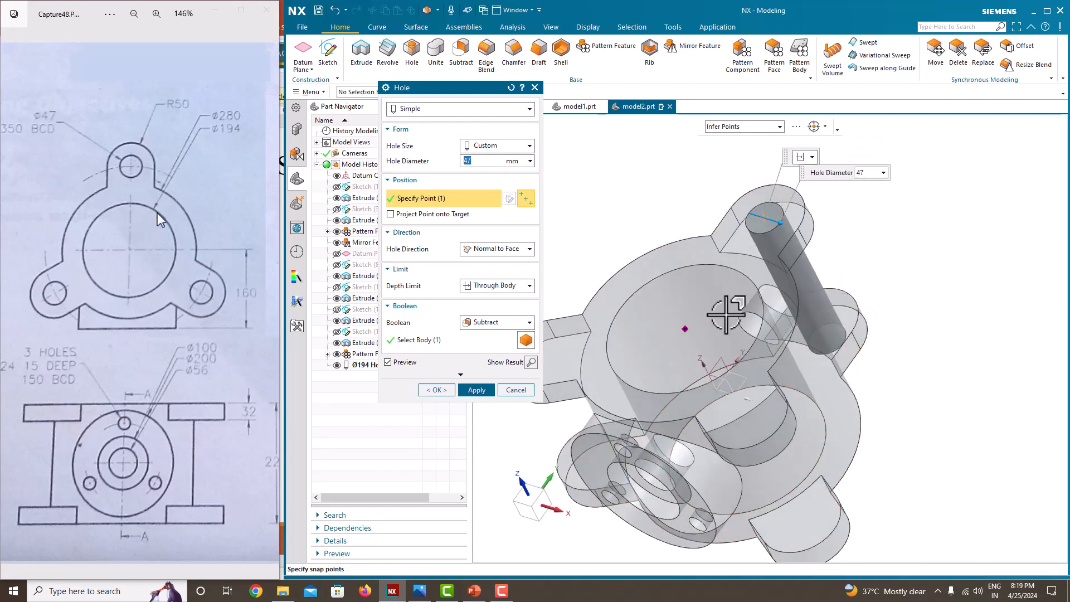
pyautogui.moveTo(759, 368); pyautogui.dragTo(779, 366, button='middle')
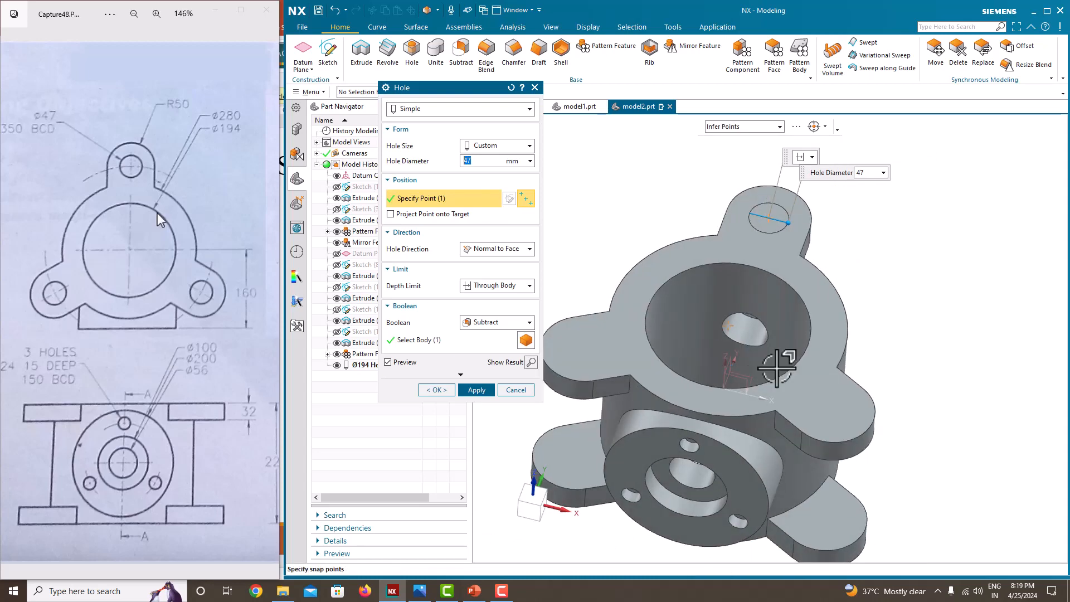
pyautogui.click(865, 434)
pyautogui.moveTo(779, 400); pyautogui.dragTo(630, 378, button='middle')
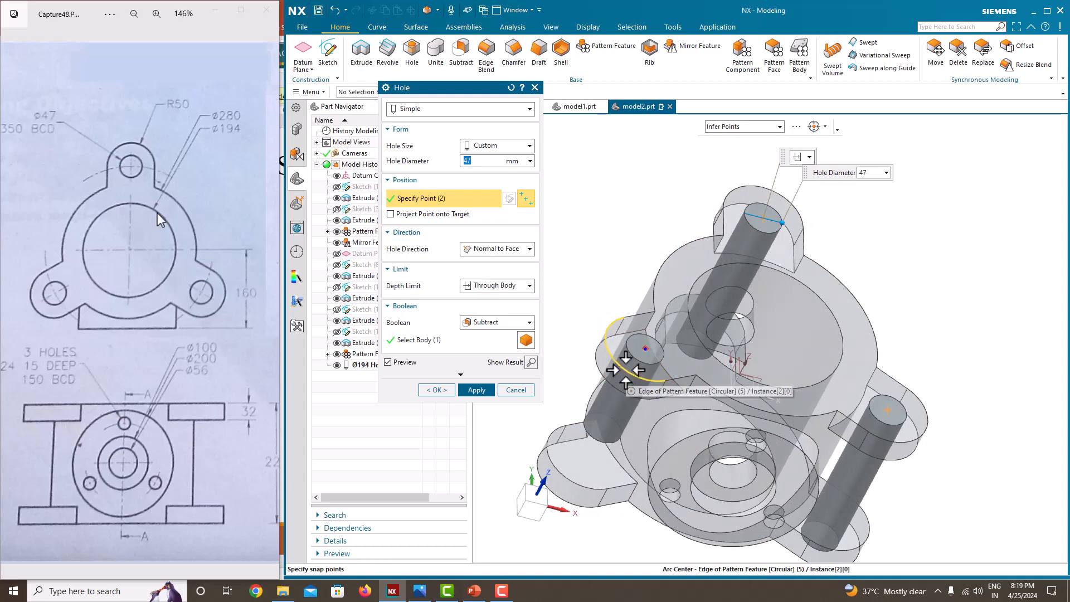
pyautogui.click(617, 362)
pyautogui.moveTo(775, 351); pyautogui.dragTo(719, 351, button='middle')
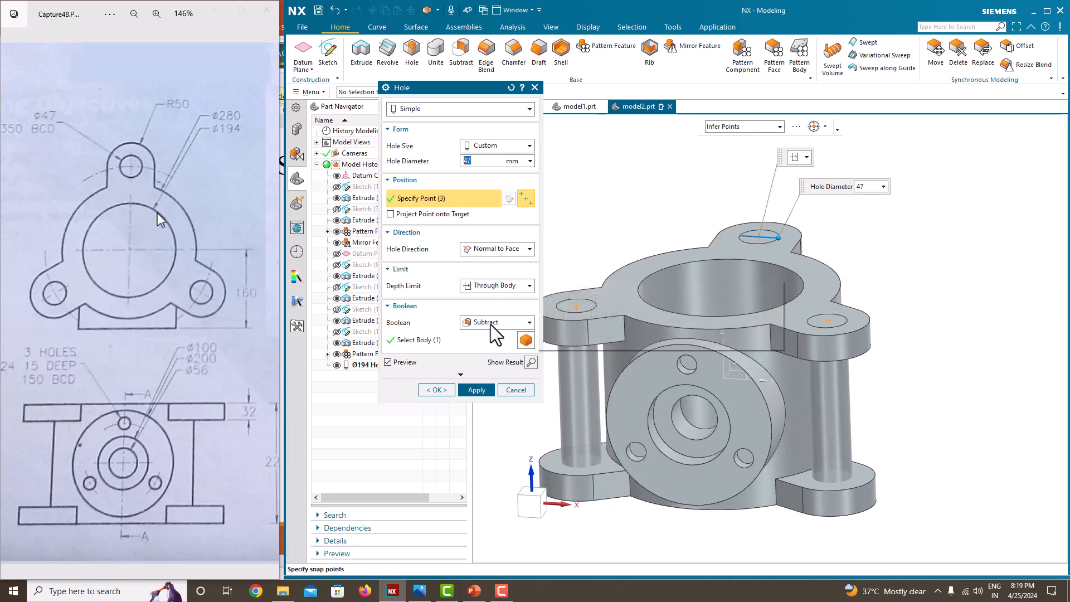
pyautogui.click(438, 390)
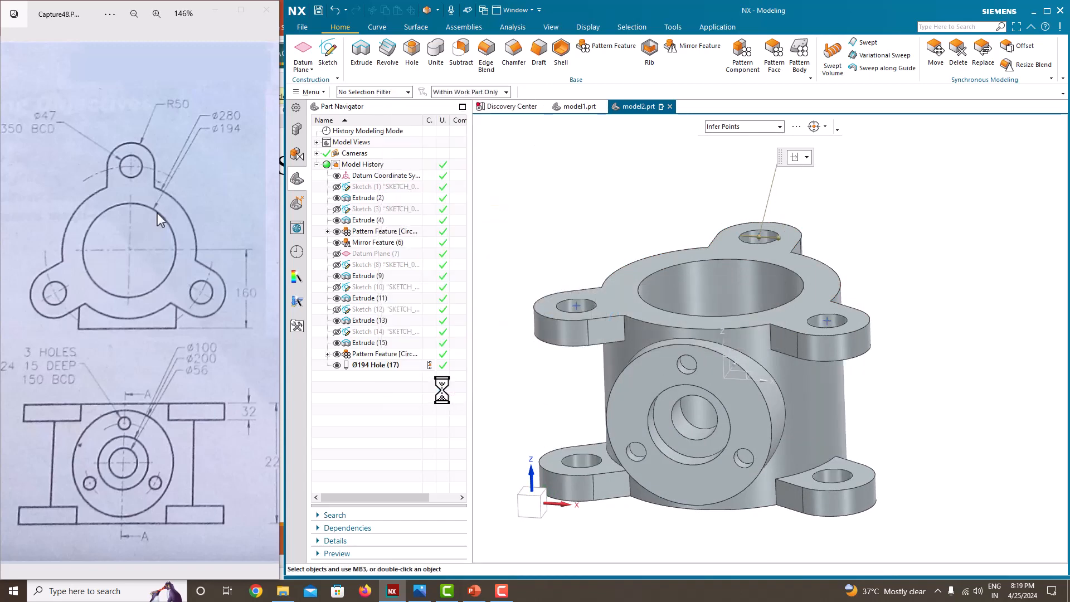
# Examine the lug holes on the housing and compare the model with the drawing's pictorial and section views.
pyautogui.moveTo(697, 290); pyautogui.dragTo(664, 333, button='middle')
pyautogui.scroll(3, 693, 382)
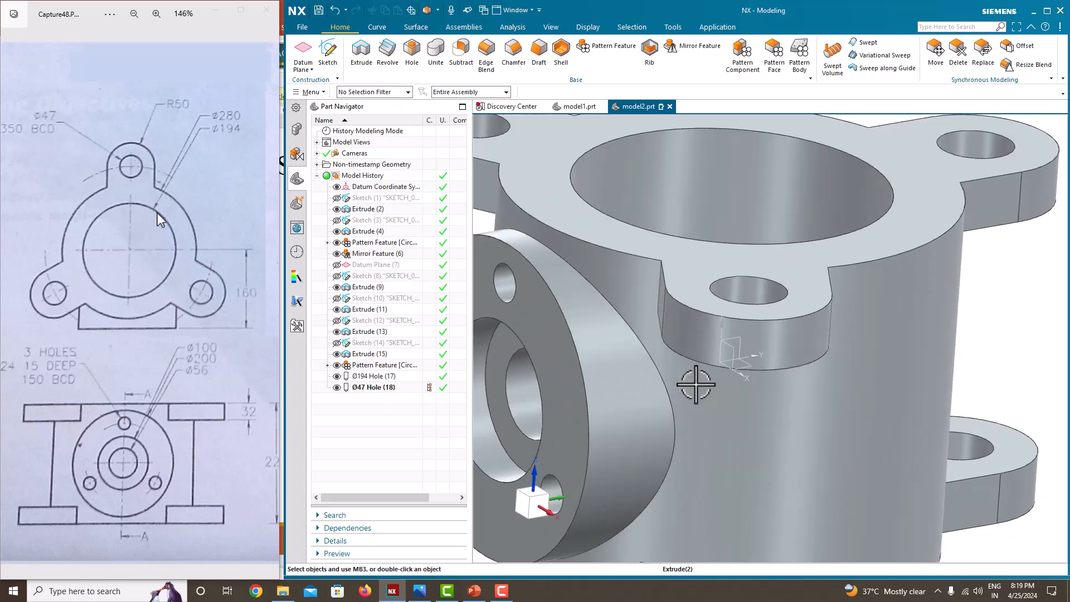
pyautogui.scroll(-5, 682, 390)
pyautogui.click(200, 361)
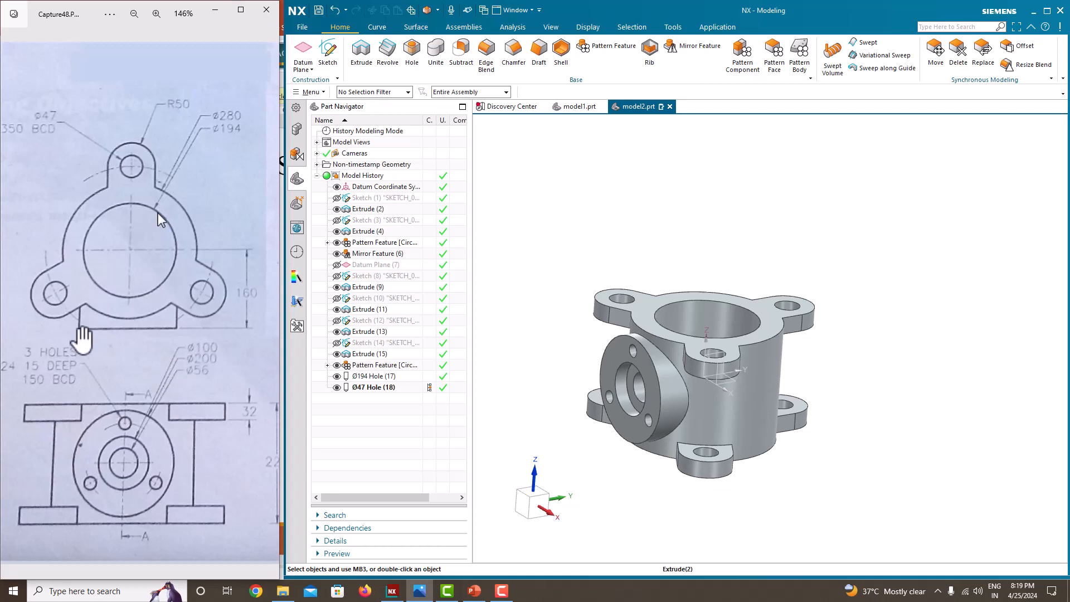
pyautogui.scroll(-5, 82, 339)
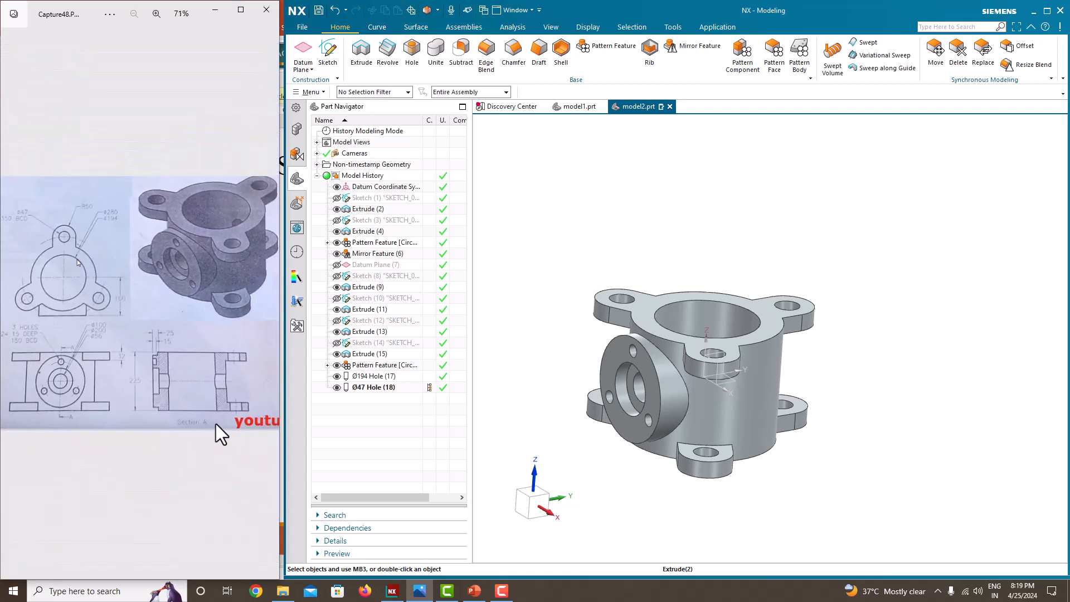
pyautogui.scroll(4, 215, 424)
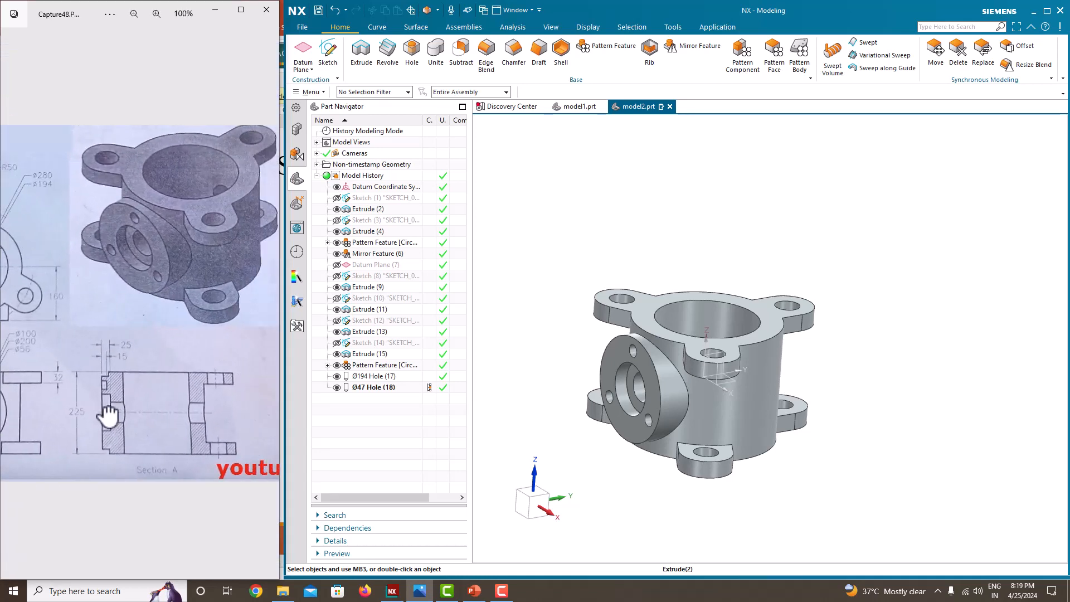
pyautogui.moveTo(108, 415); pyautogui.dragTo(120, 412)
# Orient the housing to the Isometric view to match the drawing's pictorial view.
pyautogui.moveTo(649, 374)
pyautogui.mouseDown(button='middle')
pyautogui.moveTo(677, 347)
pyautogui.moveTo(771, 373)
pyautogui.moveTo(822, 411)
pyautogui.moveTo(729, 429)
pyautogui.moveTo(794, 440)
pyautogui.moveTo(590, 389)
pyautogui.moveTo(640, 400)
pyautogui.mouseUp(button='middle')
pyautogui.rightClick(796, 219)
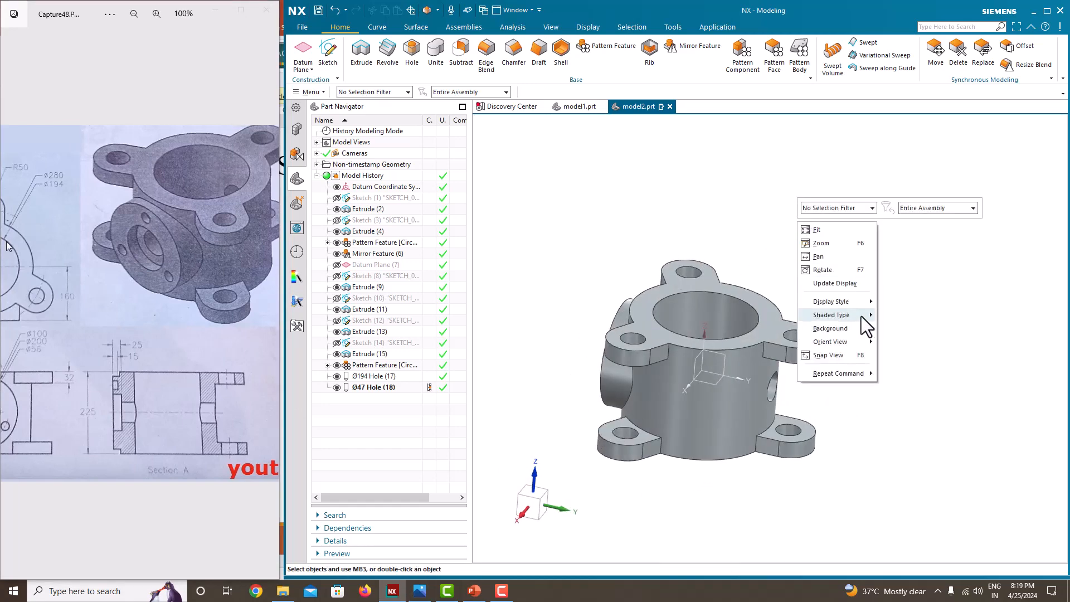
pyautogui.moveTo(851, 343)
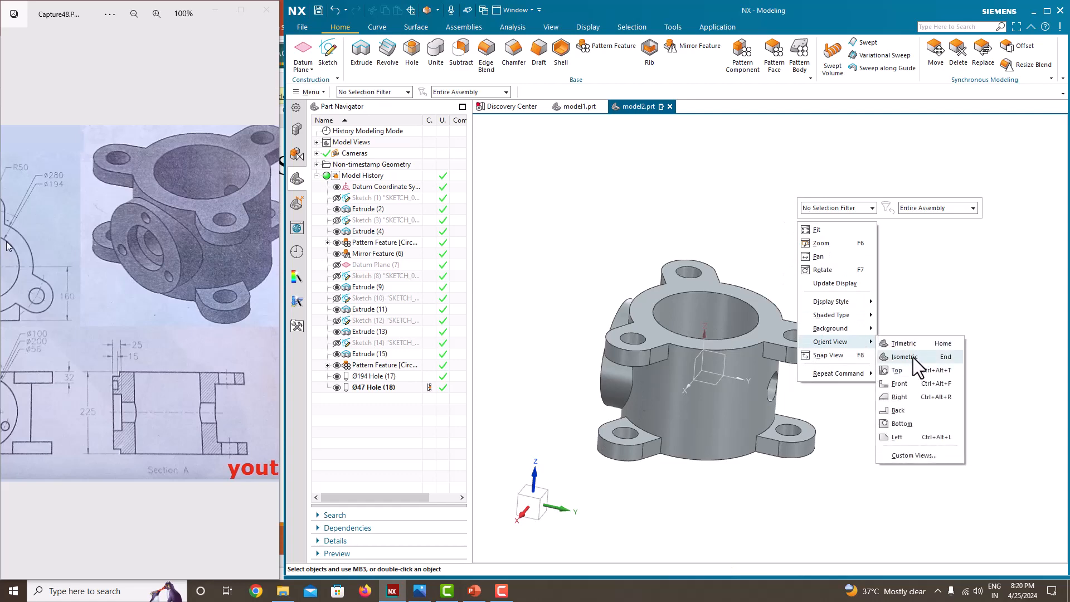
pyautogui.click(914, 357)
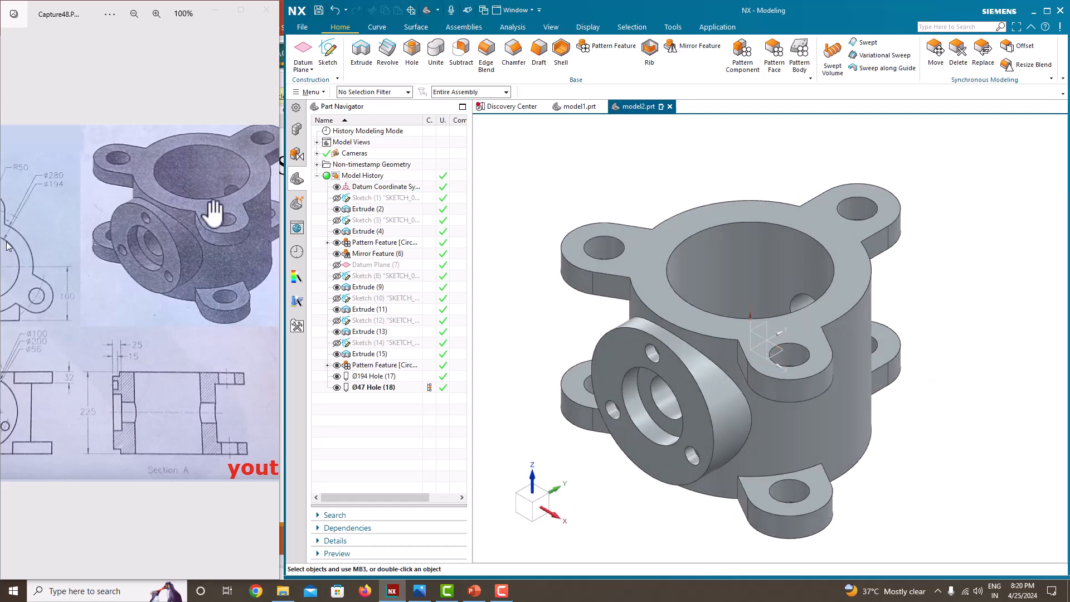